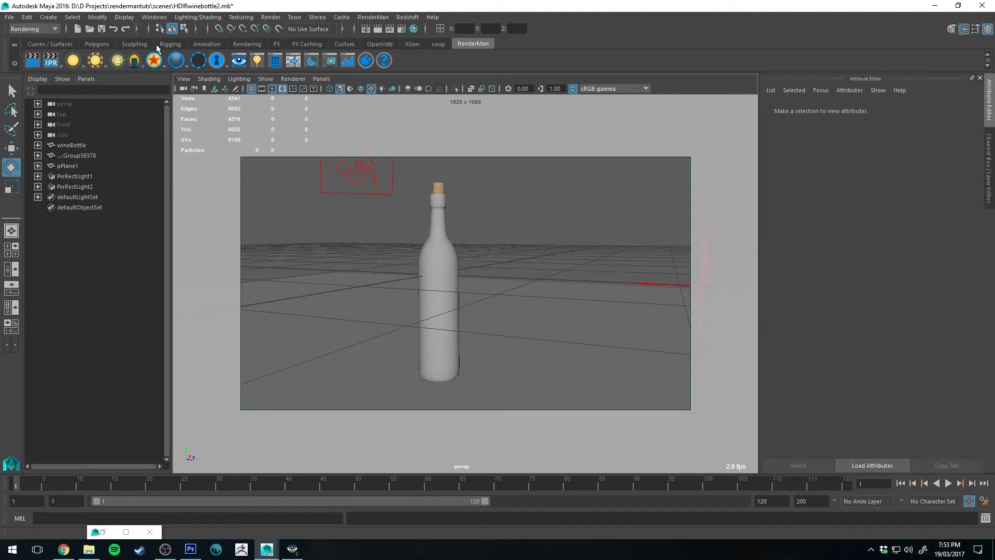
Step: Examine the ground plane and the two rectangular lights placed around the wine bottle
right_click(154, 60)
click(526, 208)
alt+drag(477, 202, 508, 184)
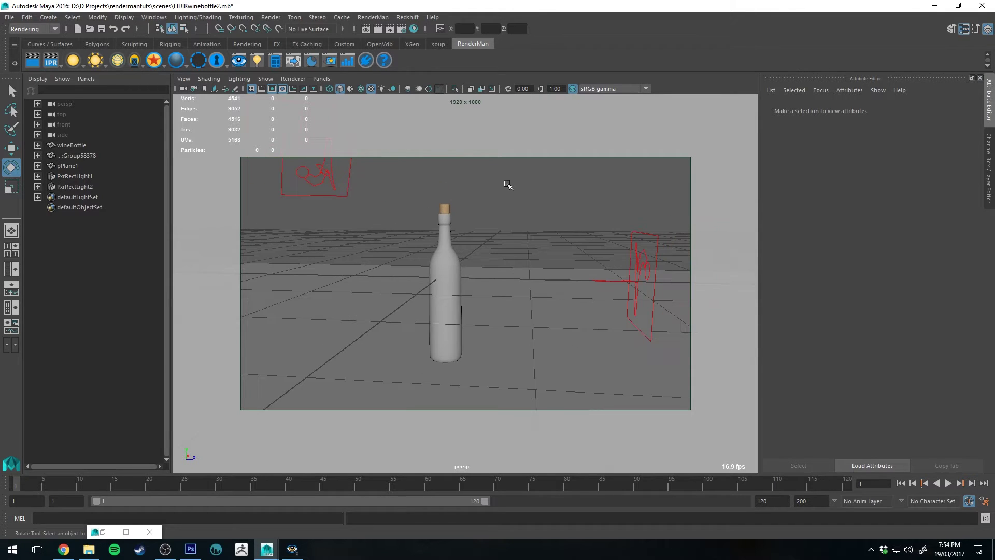
click(557, 311)
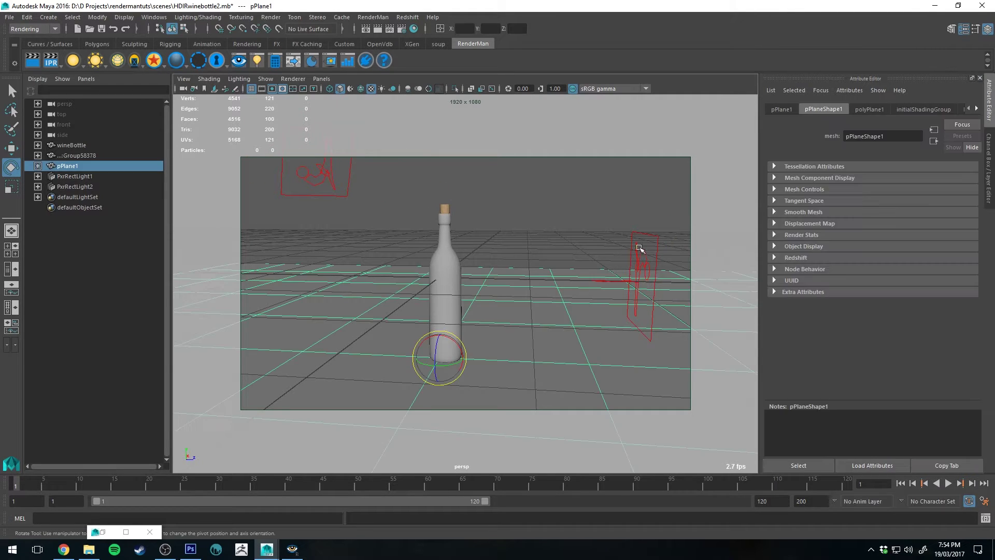
click(651, 240)
click(349, 192)
alt+drag(349, 191, 524, 186)
click(452, 197)
alt+right_drag(452, 197, 523, 221)
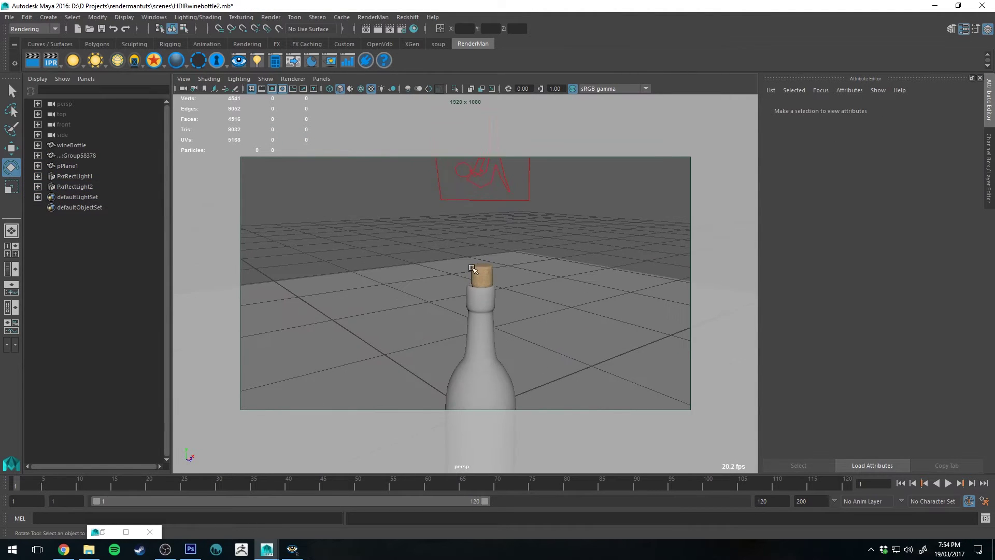
Step: Examine the cork and its texture up close at the neck of the bottle
click(475, 270)
key(f)
click(611, 233)
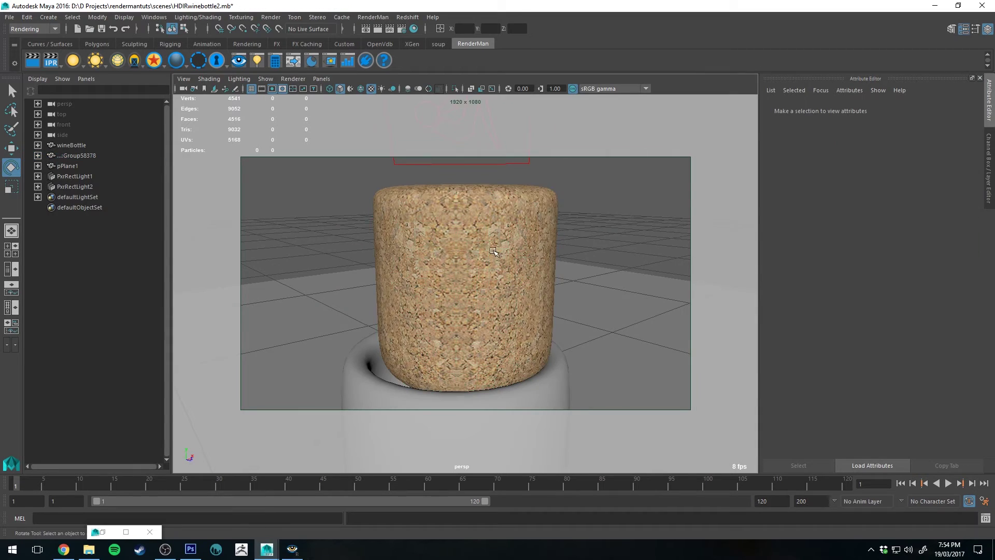
mouse_move(495, 253)
alt+mouse_down()
mouse_move(519, 257)
mouse_move(485, 260)
alt+mouse_up()
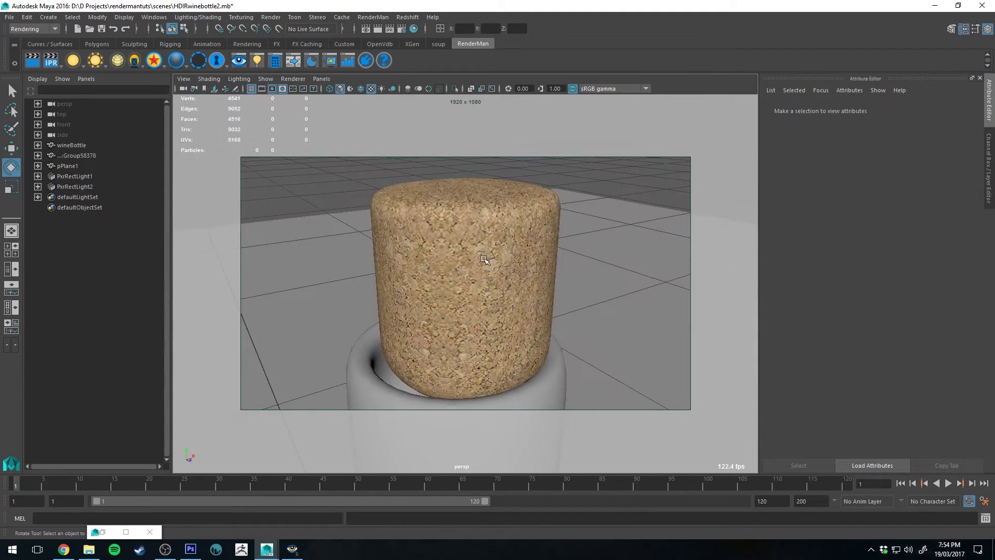
alt+right_drag(537, 284, 488, 270)
alt+drag(488, 270, 507, 282)
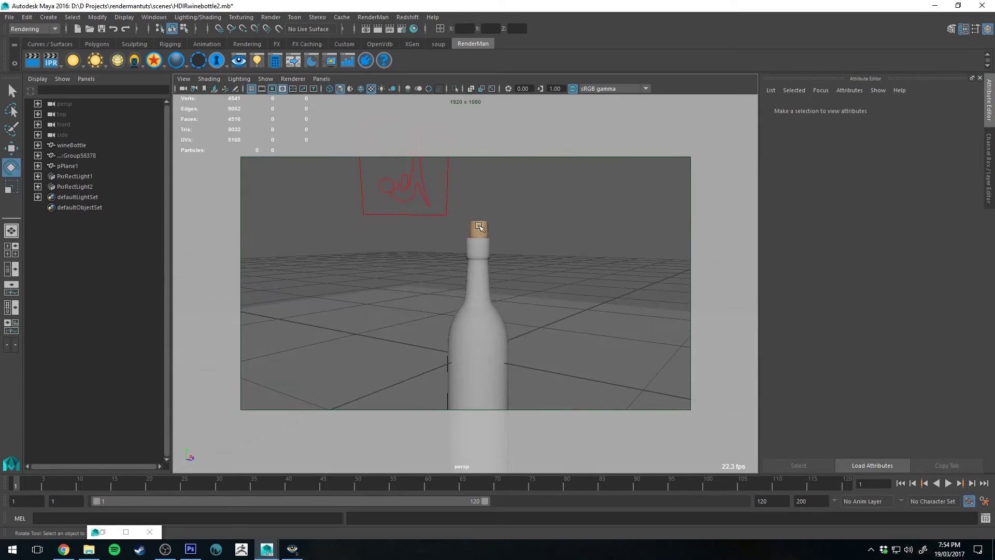
click(481, 226)
click(543, 231)
click(477, 226)
key(f)
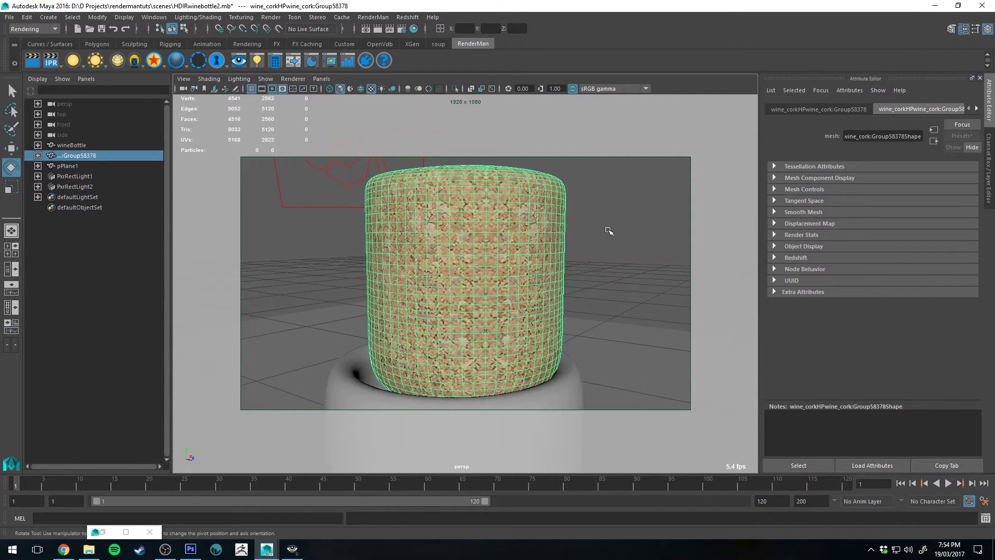
click(610, 231)
scroll(477, 207, down, 5)
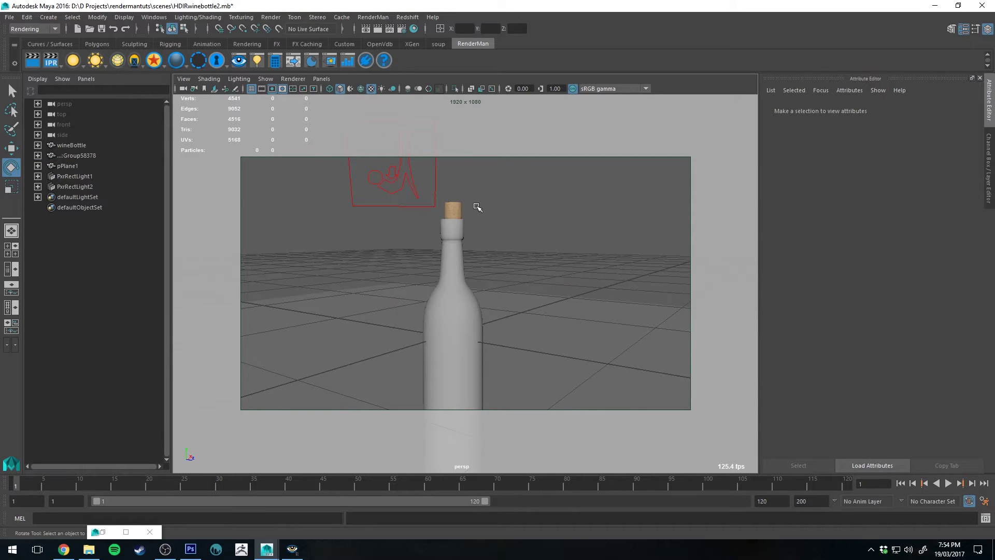
Step: Select the wine bottle and display its UV layout in the UV editor beside the perspective view
alt+drag(482, 216, 472, 304)
click(472, 305)
alt+middle_drag(605, 313, 582, 253)
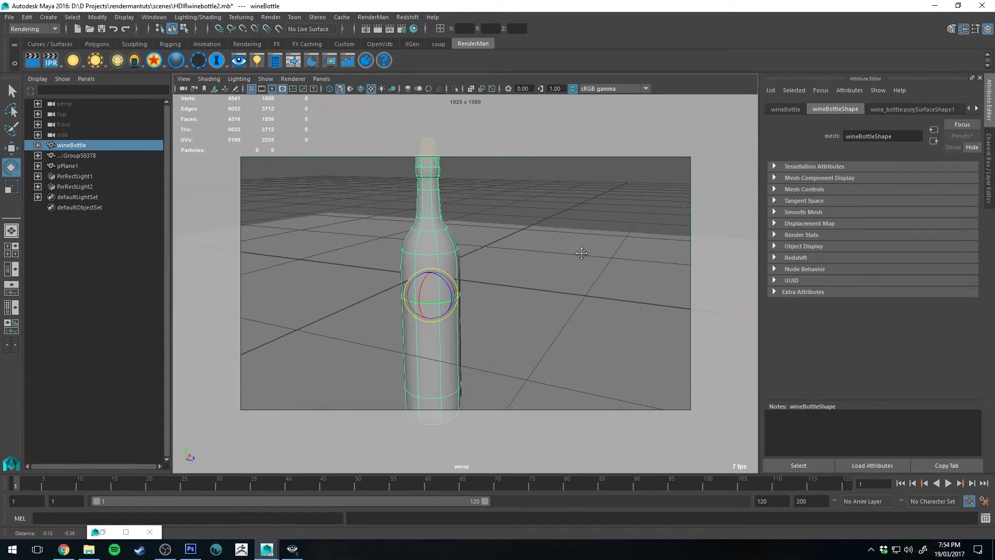
alt+drag(565, 244, 544, 206)
click(456, 195)
click(440, 226)
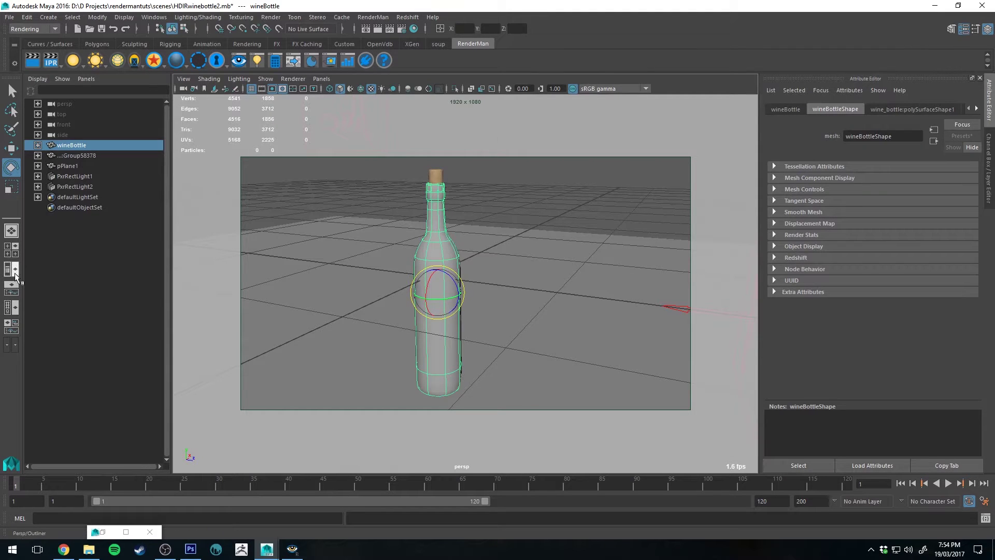
click(13, 253)
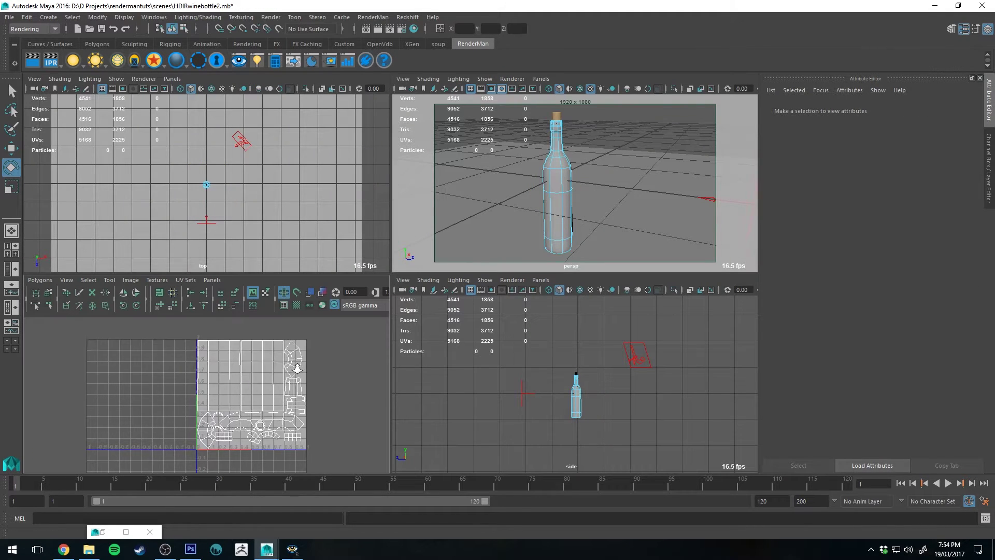
scroll(297, 368, up, 2)
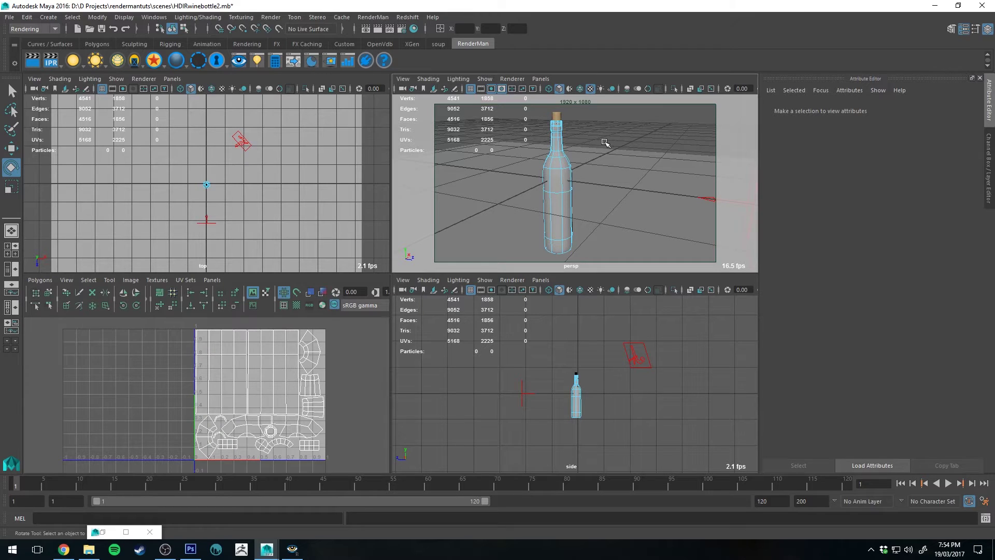
Step: Examine which UV shell covers the label area on the front of the bottle
click(562, 185)
alt+drag(534, 184, 548, 200)
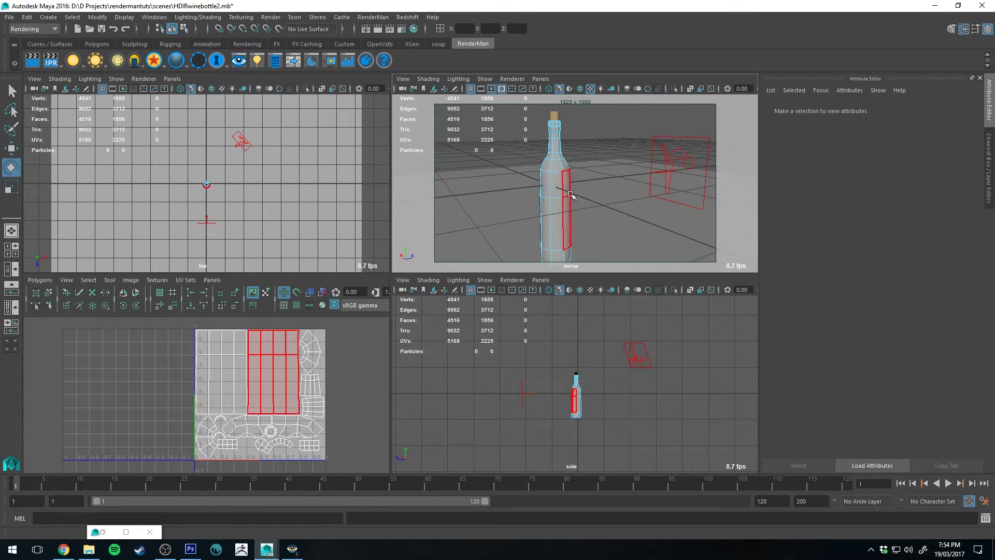
click(566, 196)
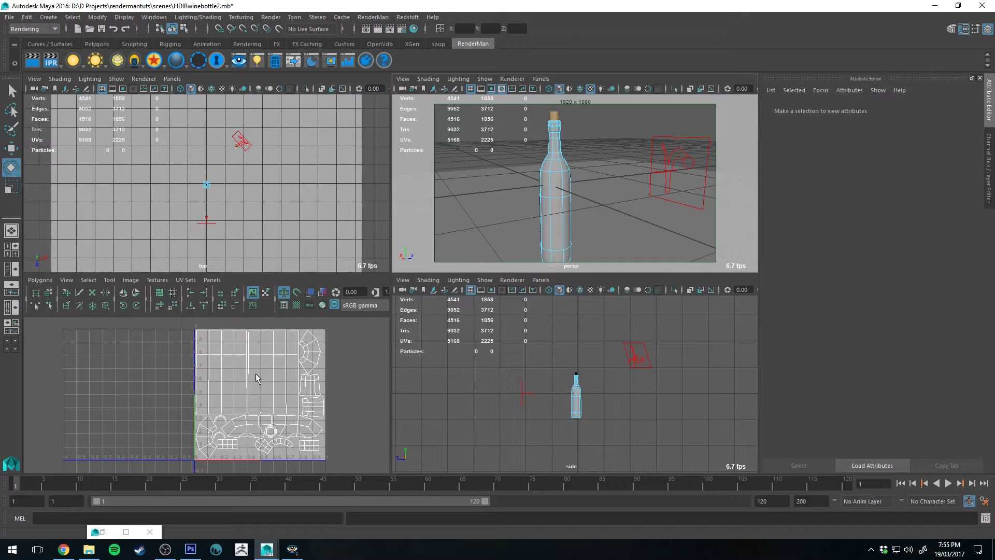
click(549, 200)
click(564, 195)
mouse_move(567, 190)
alt+mouse_down()
mouse_move(581, 196)
mouse_move(569, 203)
alt+mouse_up()
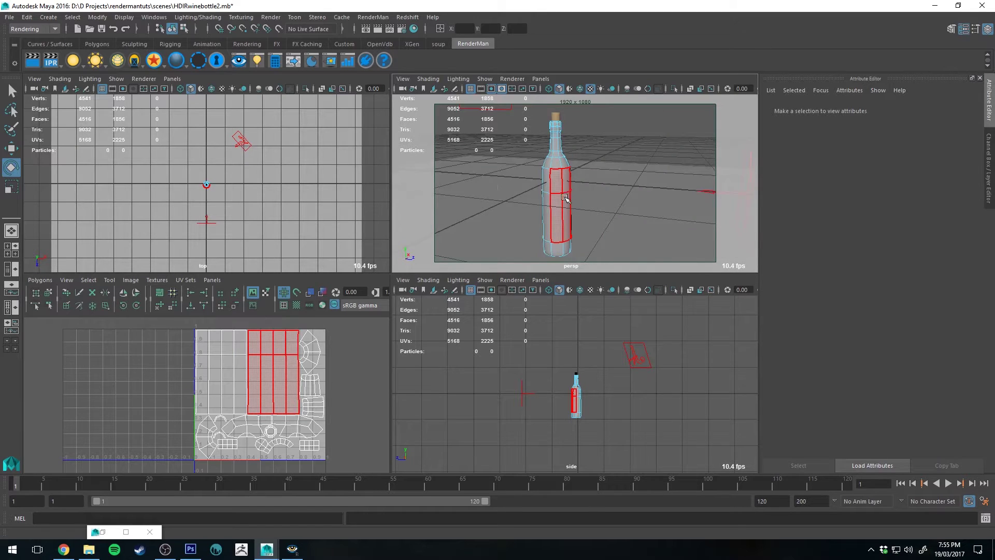
click(371, 351)
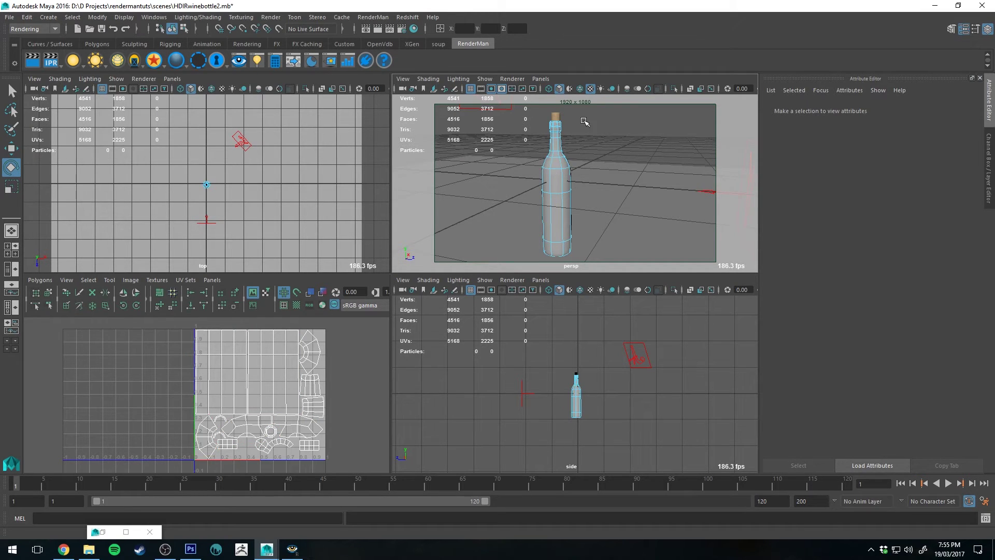
Step: Select the wine bottle as an object in the enlarged perspective view and assign it a new PxrLayerSurface material
key(q)
alt+drag(583, 135, 585, 160)
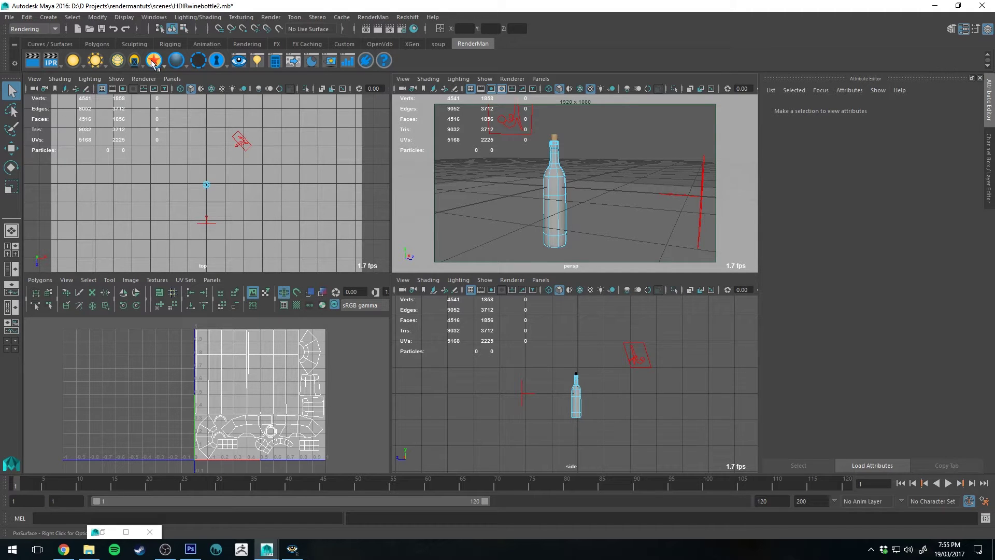
right_click(553, 174)
click(554, 178)
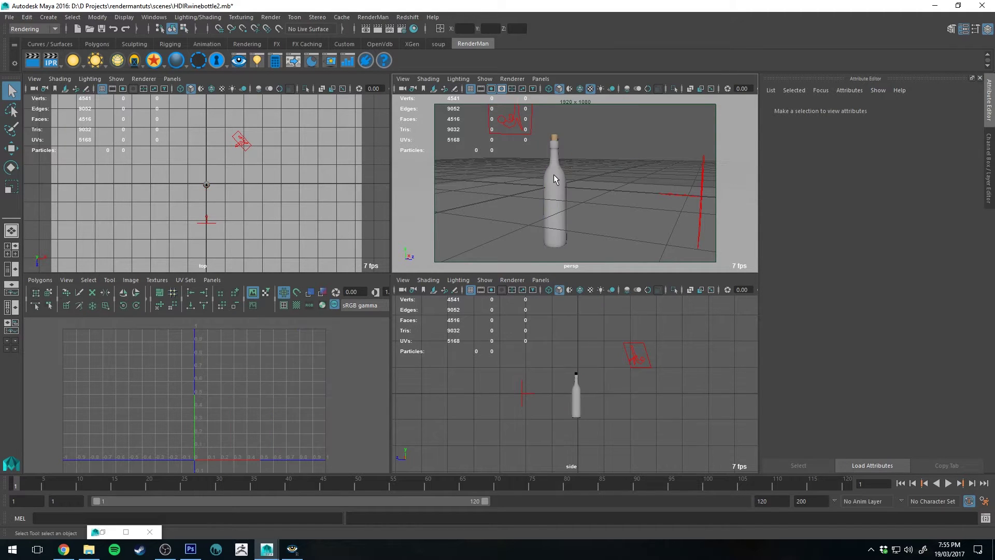
click(555, 179)
key(space)
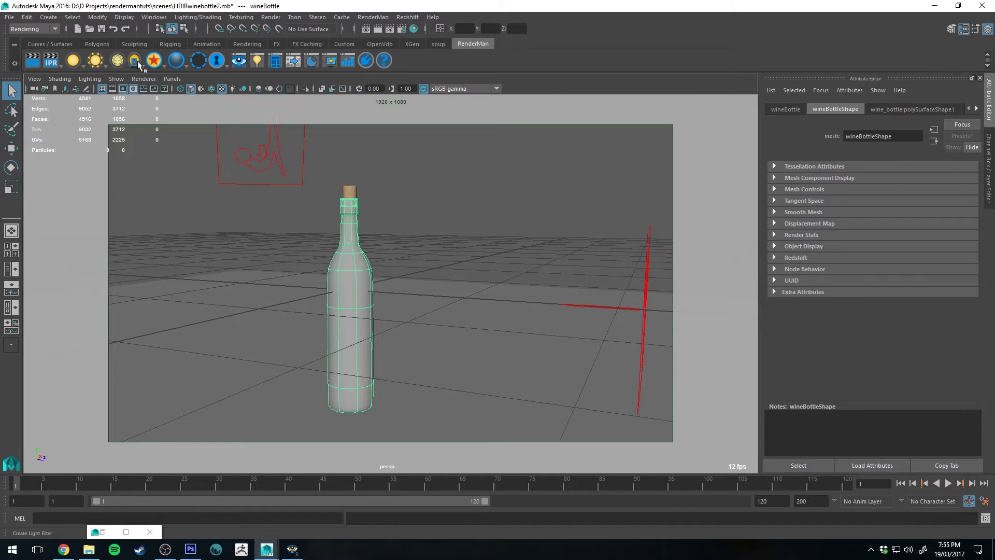
right_click(154, 61)
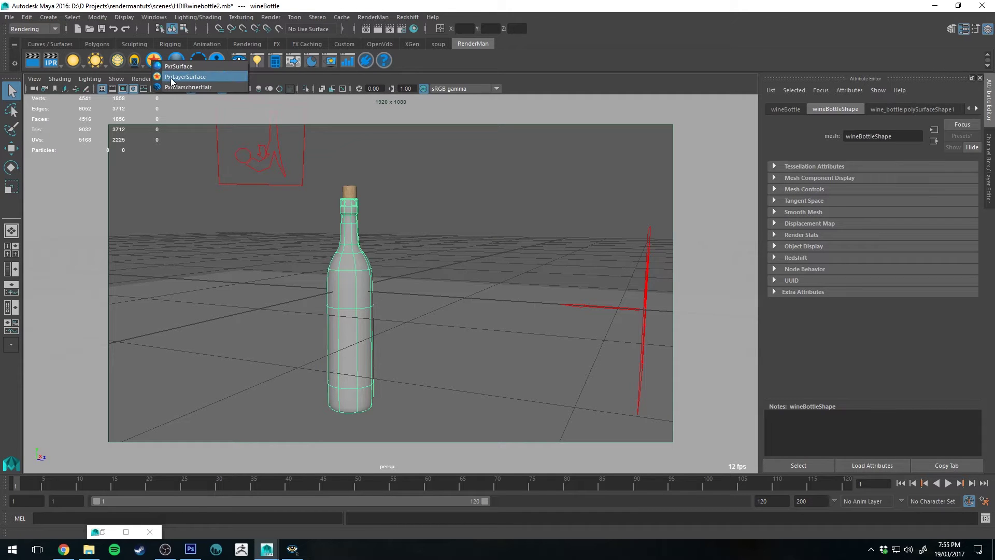
click(171, 77)
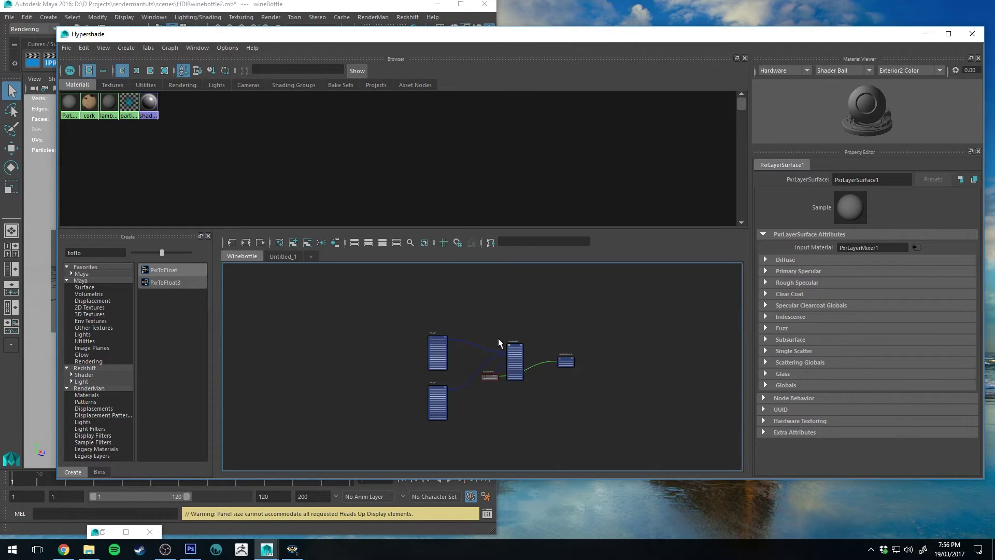
Step: Disable Layer 1 on the PxrLayerMixer1 node in the Hypershade graph
drag(515, 227, 513, 141)
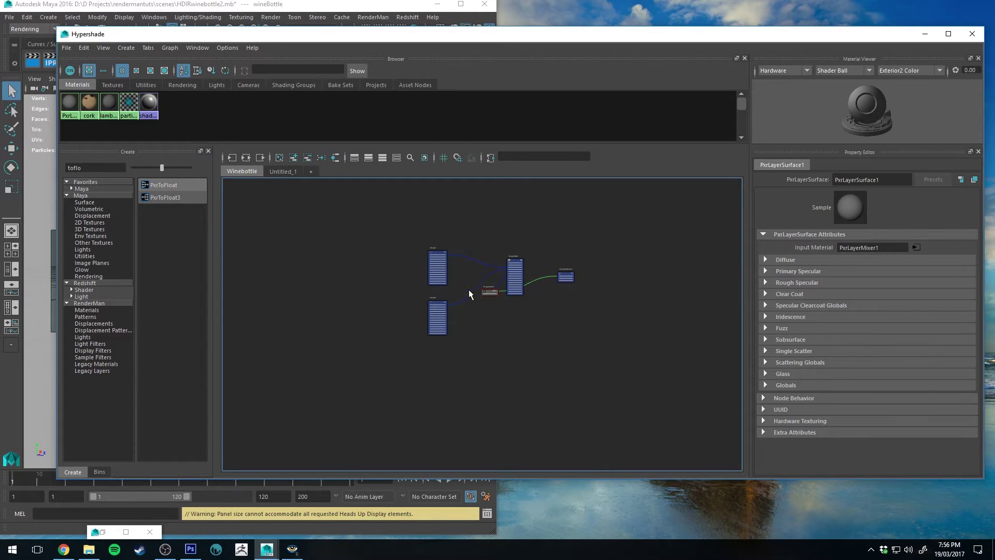
scroll(469, 289, up, 3)
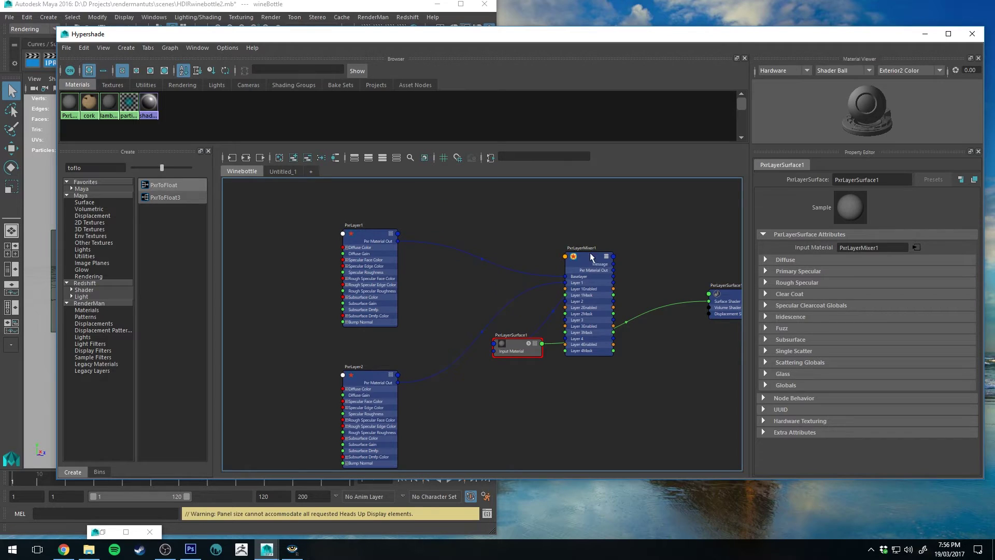
click(591, 256)
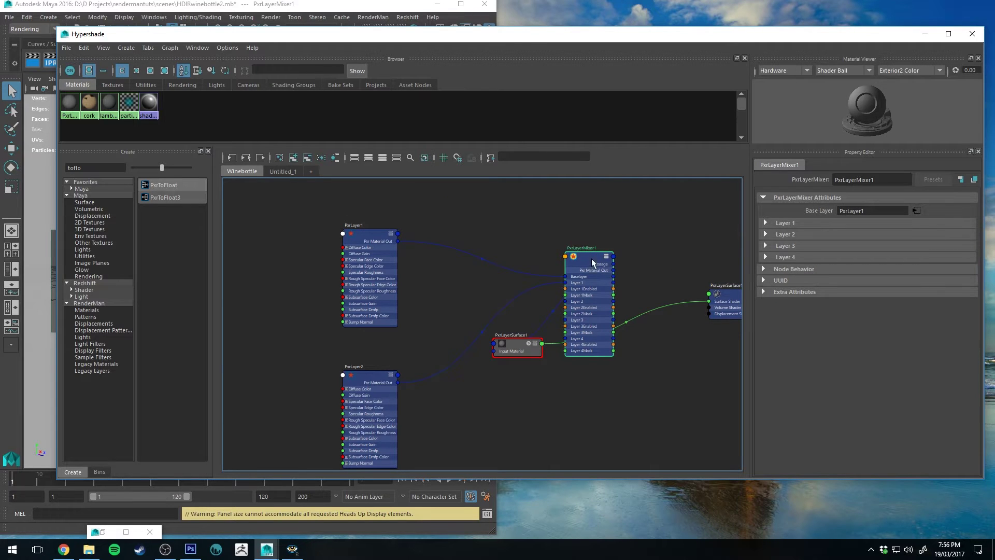
click(765, 222)
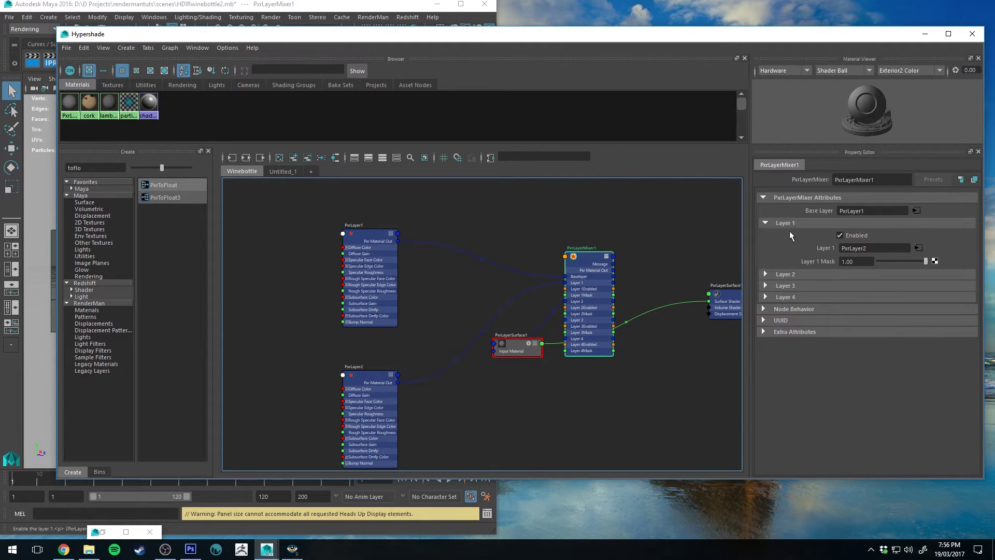
click(842, 234)
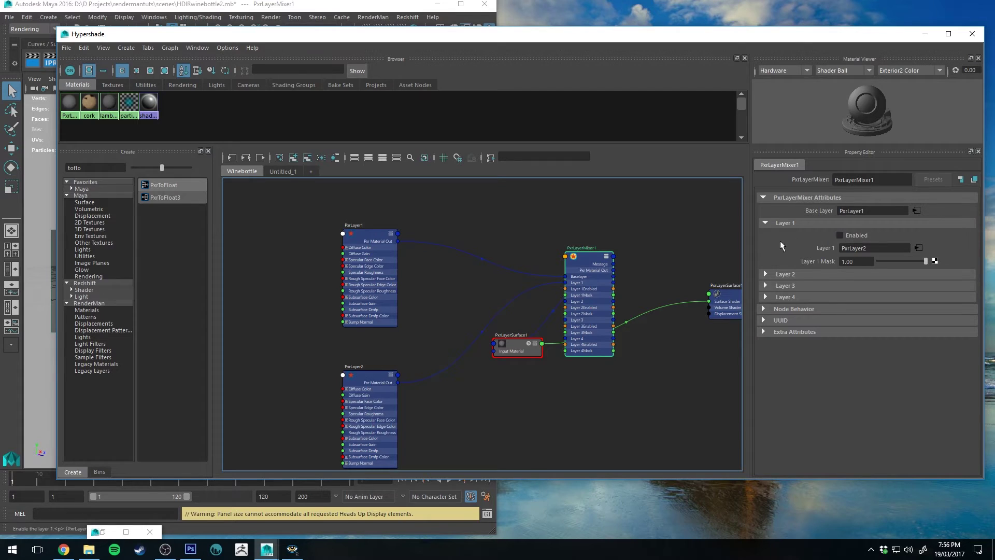
Step: Enable the Glass attributes on the base layer PxrLayer1 and rename the layer to Glass
click(352, 236)
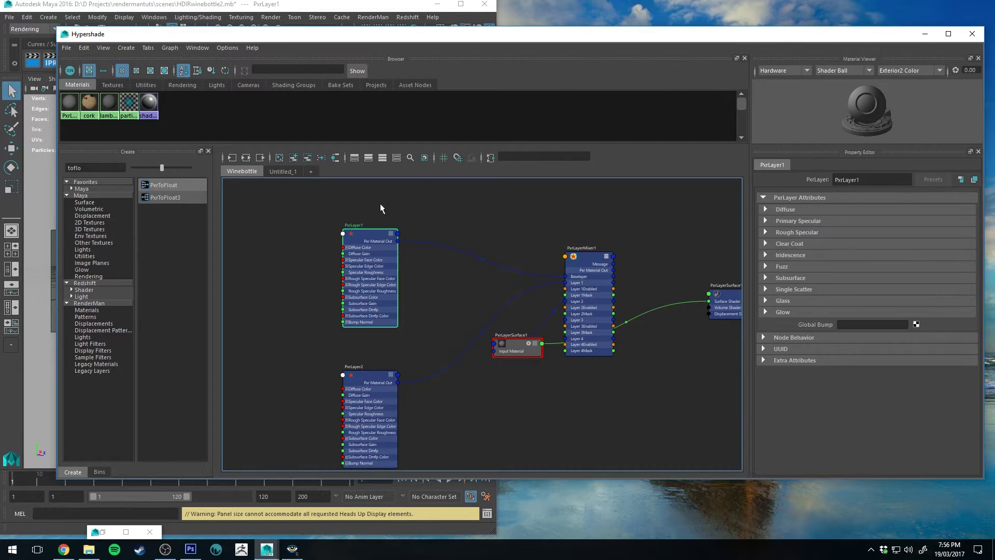
click(766, 209)
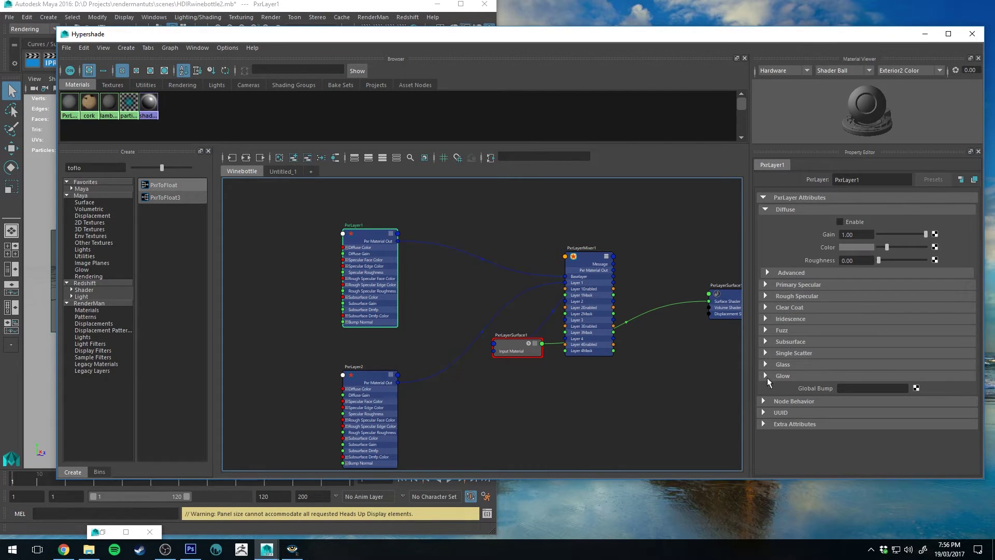
click(766, 364)
click(845, 378)
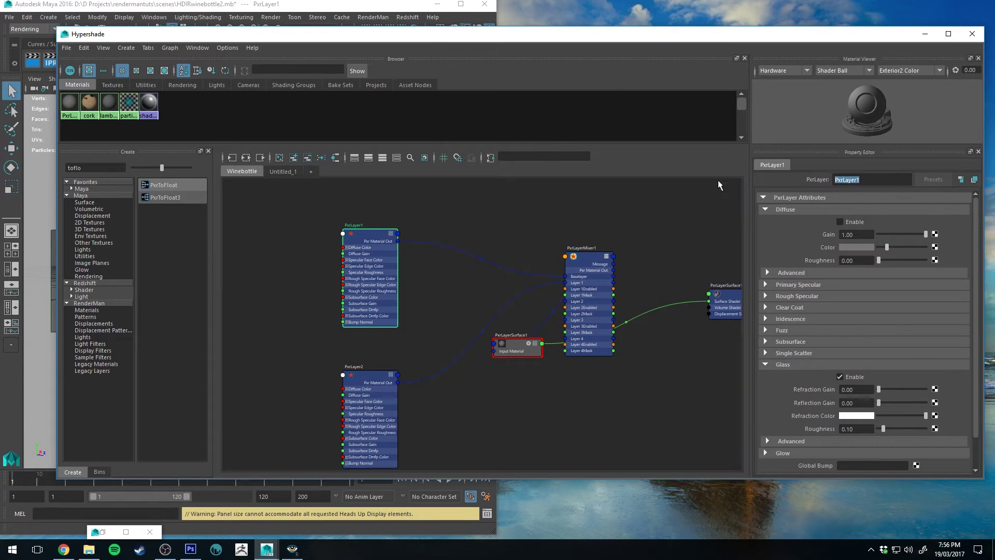
text(Glass)
key(Return)
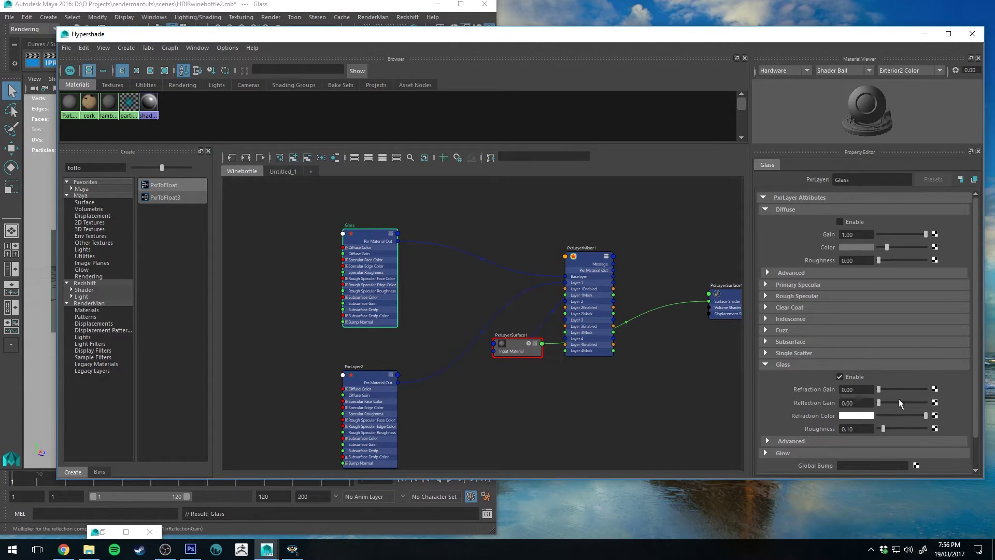
Step: Set the Glass layer's refraction gain and reflection gain to 1.00 and its refractive index to 1.3
drag(891, 389, 959, 386)
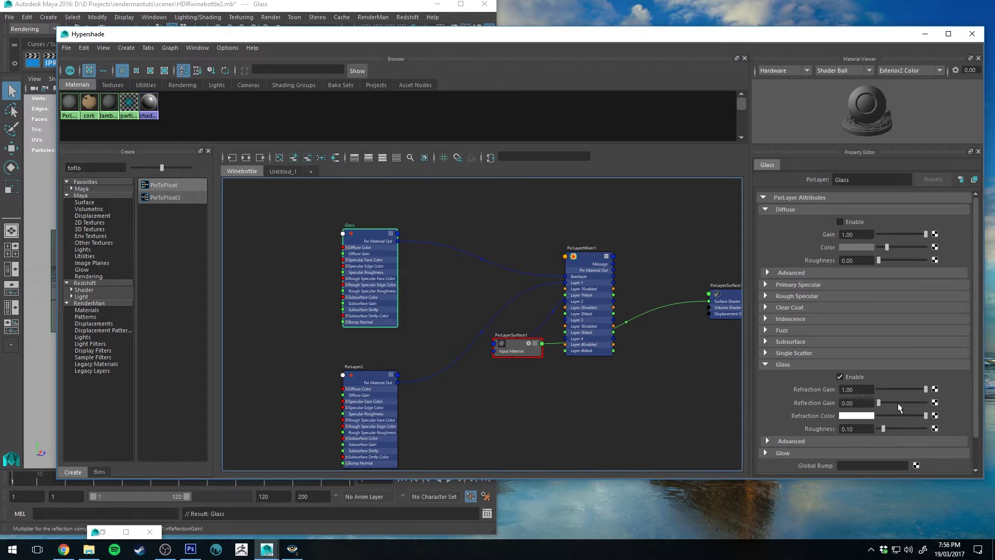
drag(898, 402, 973, 398)
scroll(835, 377, down, 2)
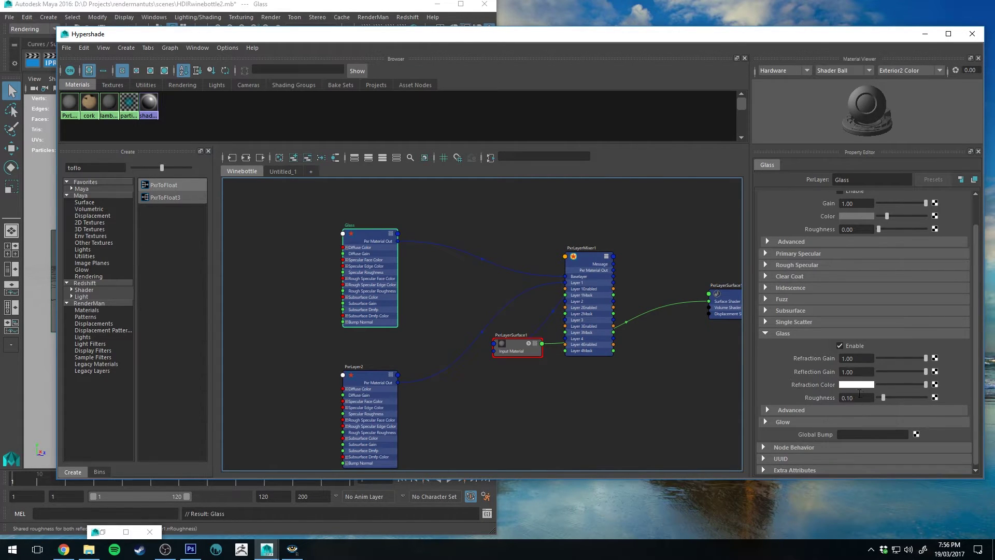
click(793, 410)
click(865, 422)
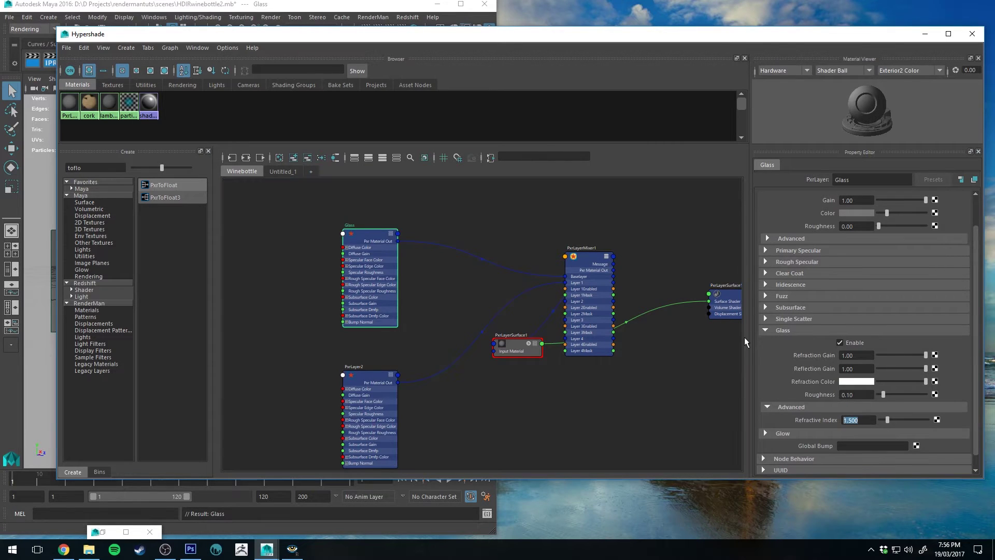
text(1.3)
key(Return)
Step: Set the Glass layer's refraction color to a dark green
click(860, 381)
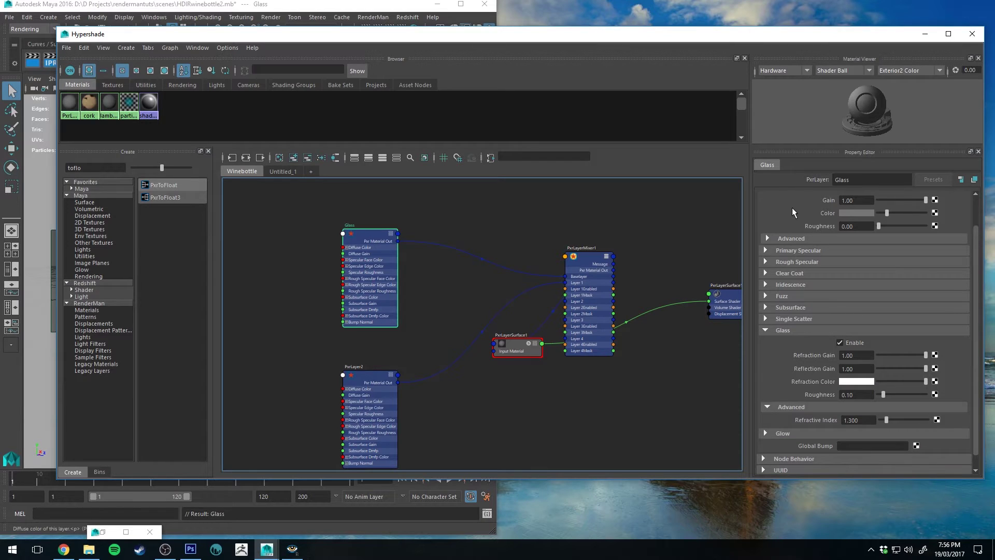
click(863, 383)
click(804, 376)
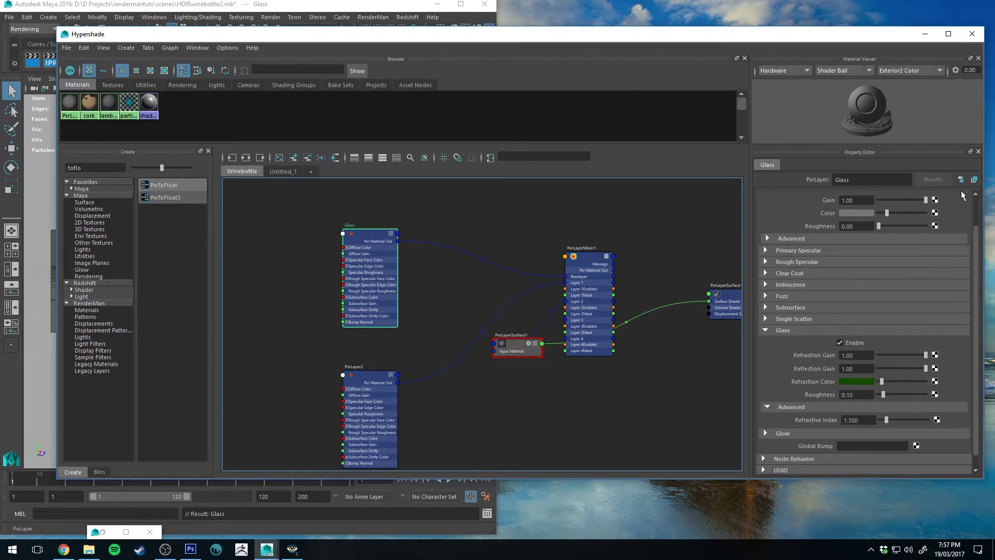
Step: Save the scene as a new incremental version, HDIRwinebottle3, and minimize the Hypershade
key(ctrl+alt+s)
click(926, 34)
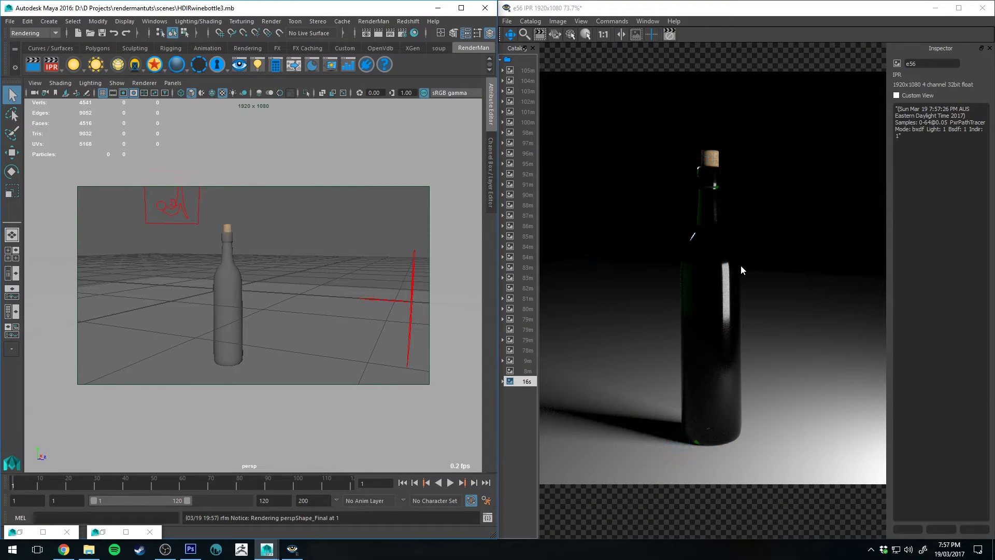
Step: Show the four-view layout, select the wine bottle mesh and select all of its UVs in the UV editor
key(space)
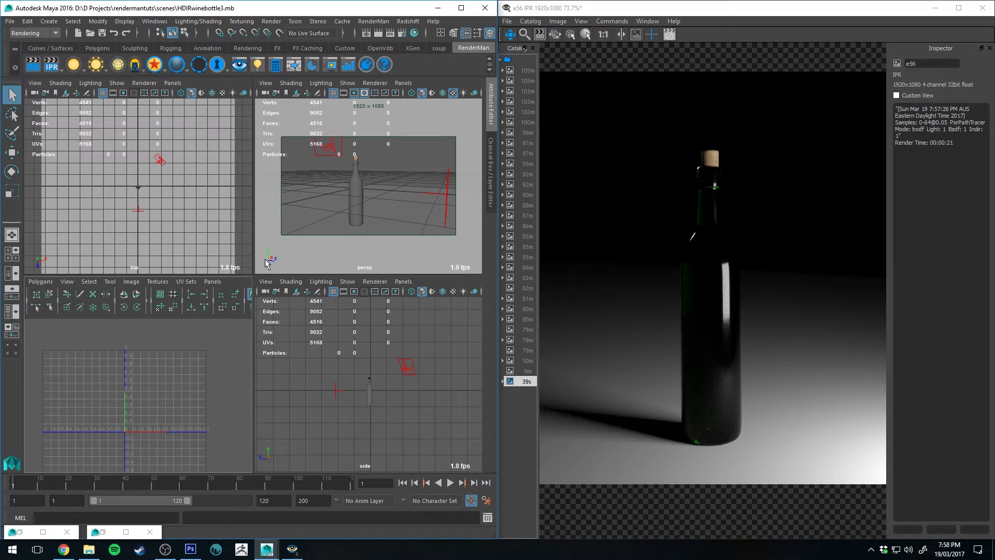
click(352, 182)
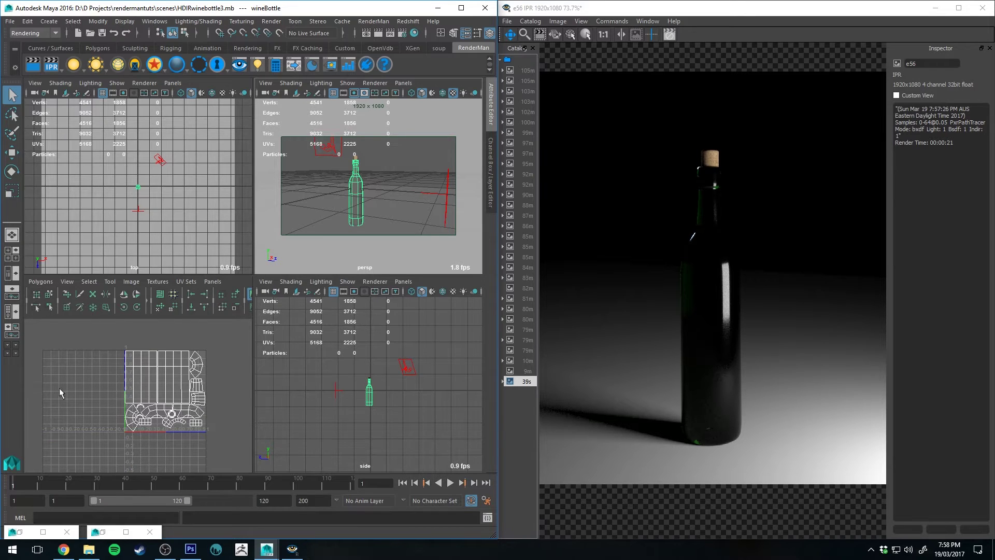
right_click(198, 359)
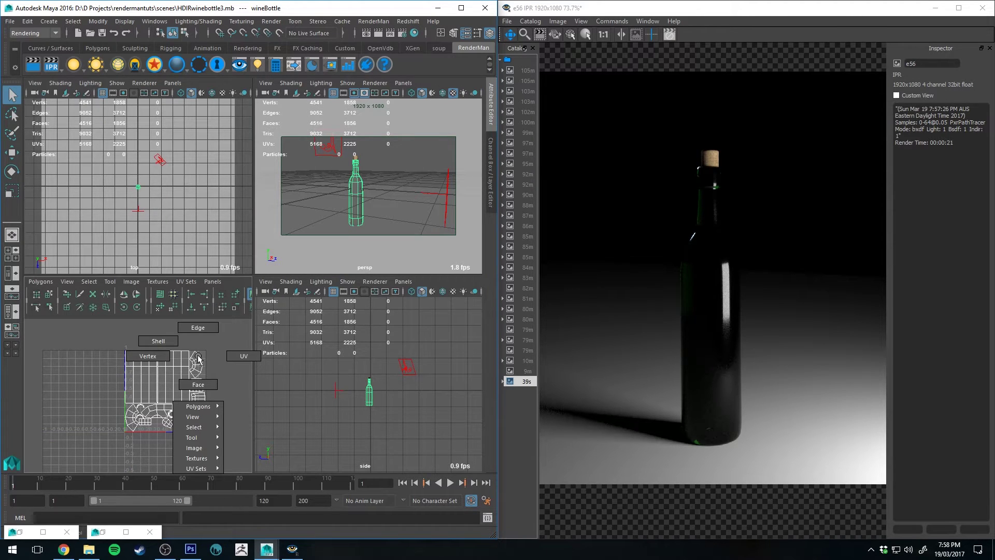
right_drag(199, 359, 250, 356)
drag(202, 370, 236, 338)
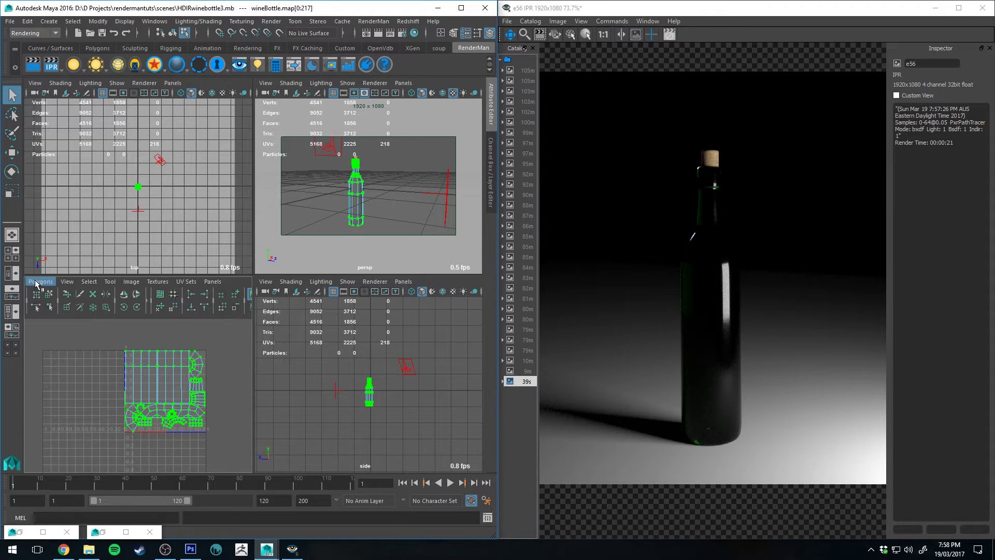
Step: Set up a UV snapshot of the bottle at 2048 by 2048 in PNG format with the Normal (0 to 1) UV range
click(39, 283)
click(104, 554)
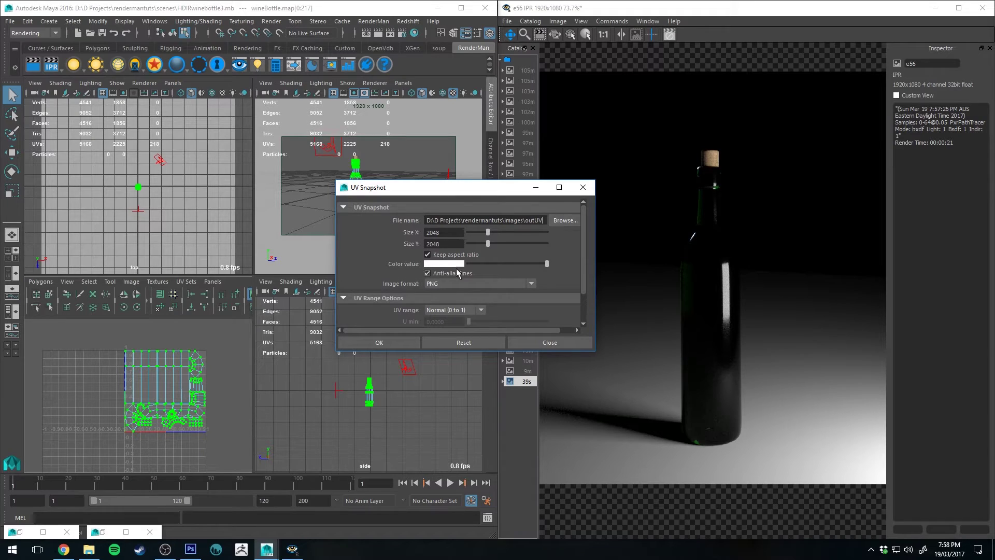
click(465, 283)
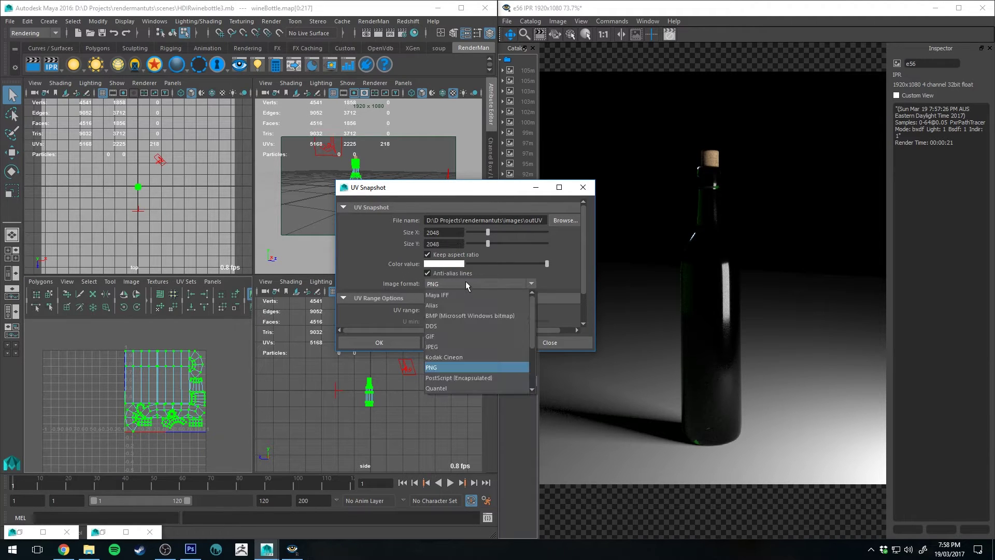
click(397, 275)
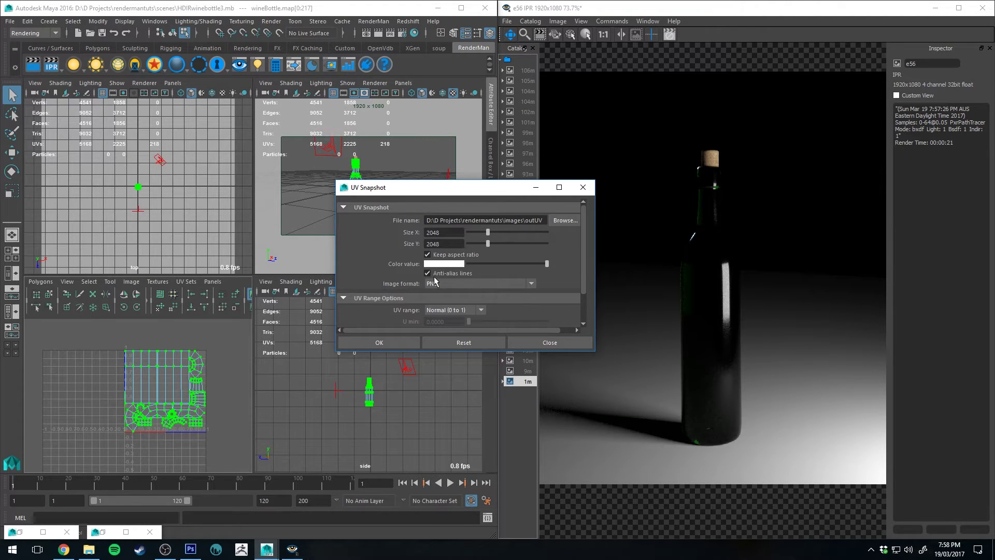
scroll(395, 278, down, 2)
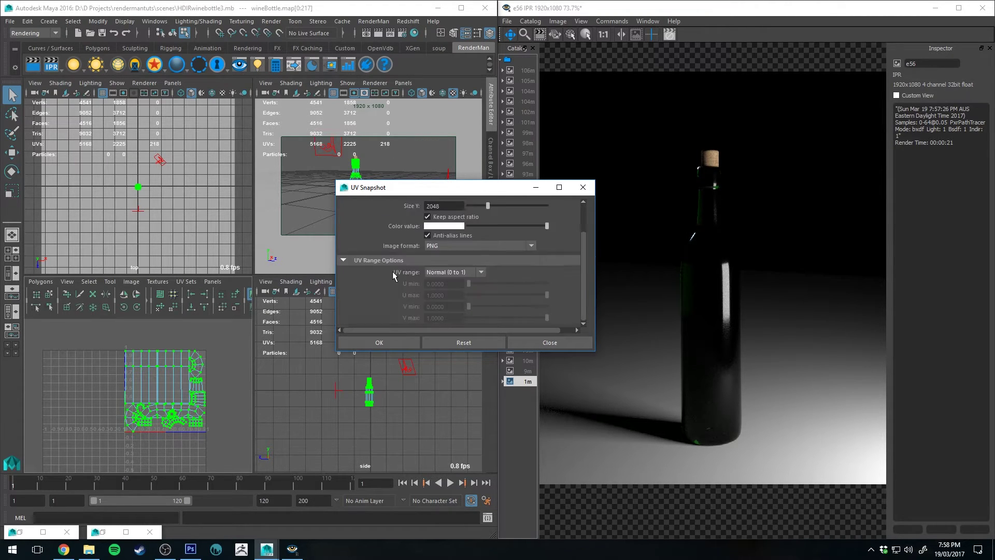
scroll(395, 278, up, 2)
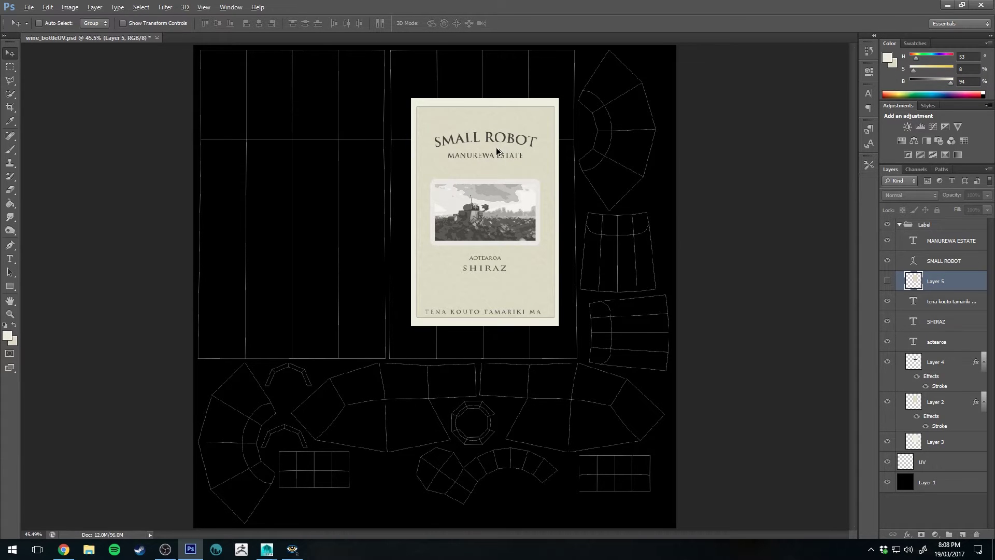
Step: Examine the Small Robot label artwork placed over the bottle's UV layout in wine_bottleUV.psd in Photoshop
alt+scroll(496, 152, up, 5)
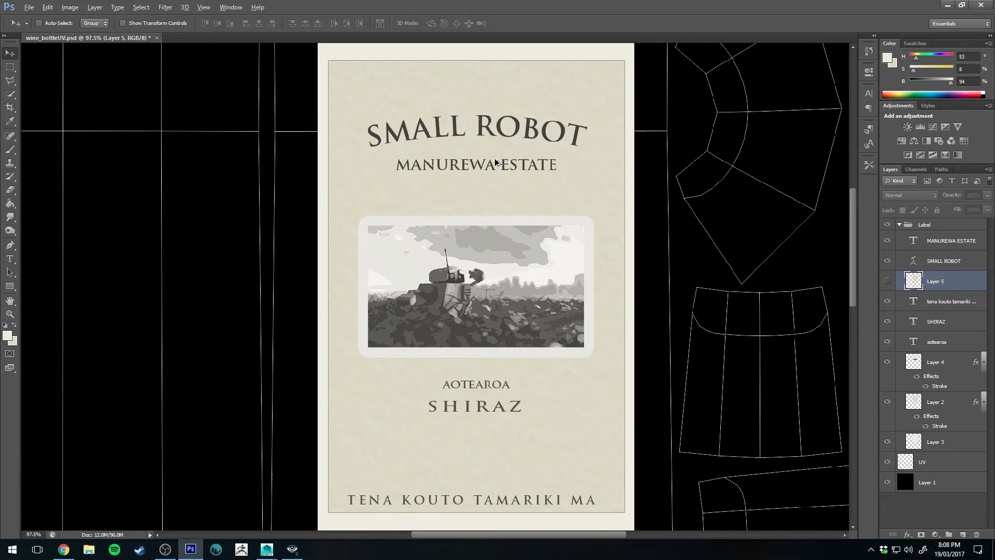
key(alt)
alt+scroll(482, 365, up, 1)
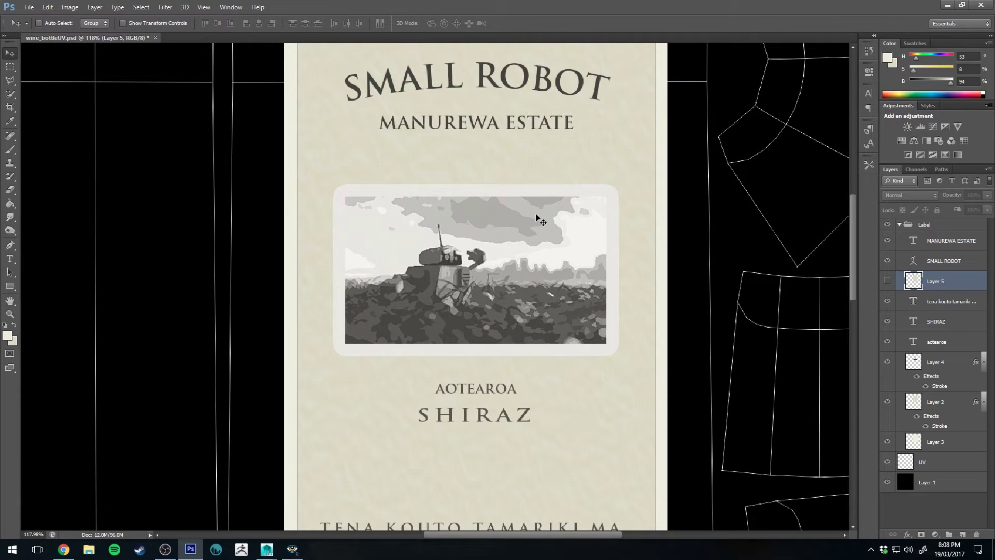
alt+scroll(403, 109, down, 1)
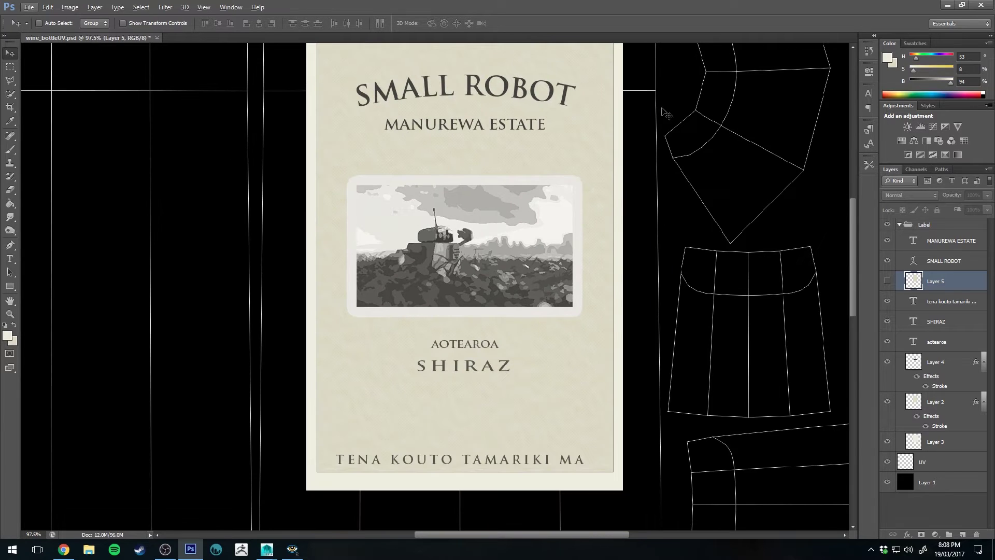
drag(850, 206, 850, 188)
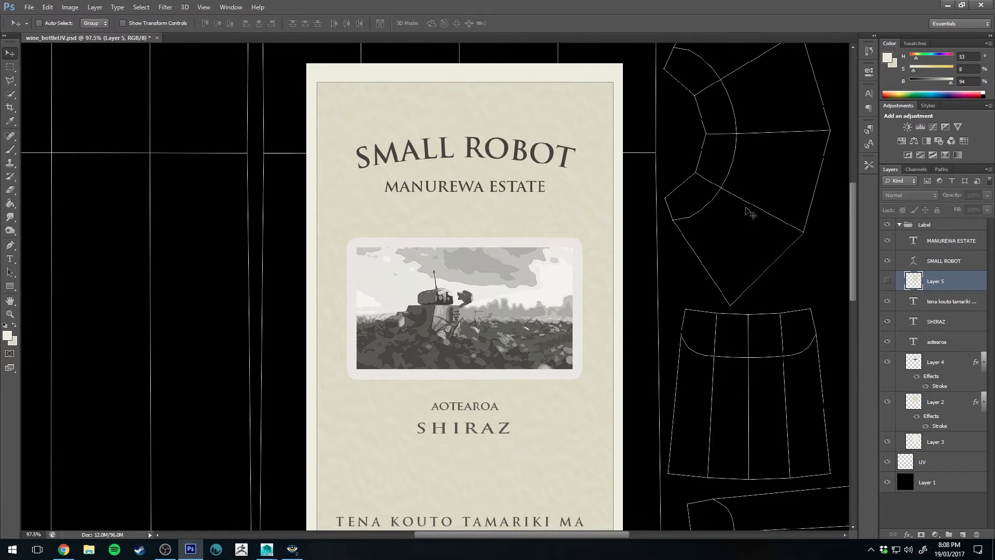
alt+scroll(306, 124, up, 3)
key(alt)
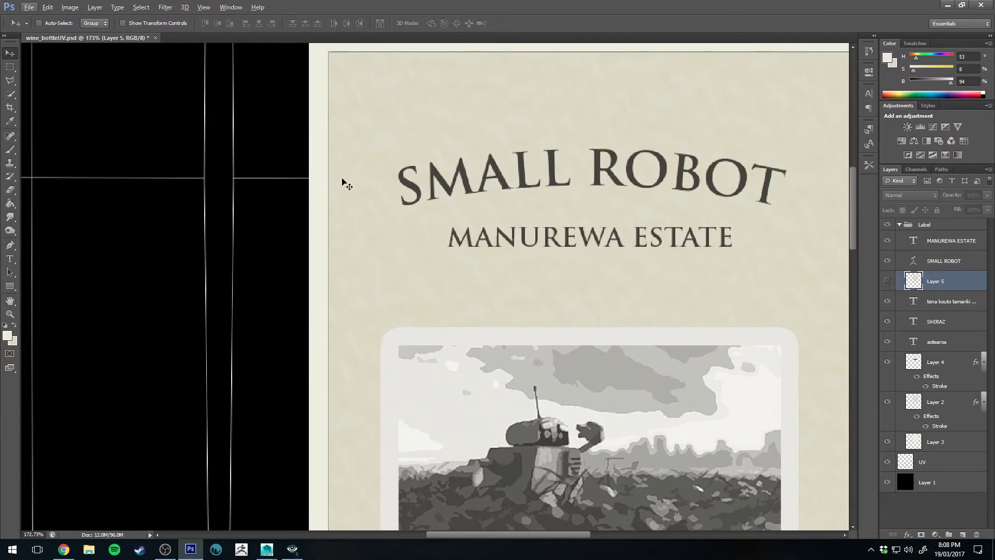
key(alt)
alt+scroll(442, 192, down, 3)
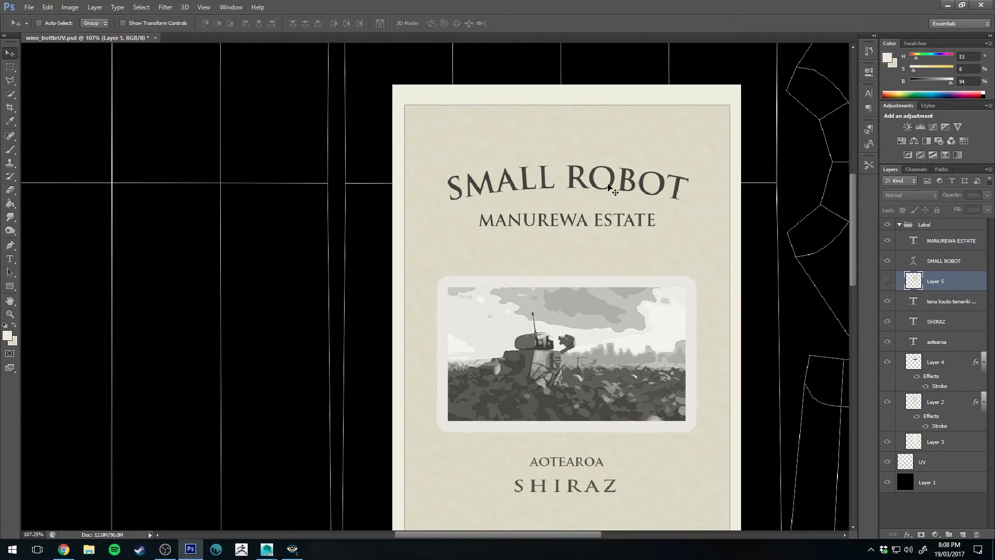
Step: Show Layer 5 and hide the SMALL ROBOT and MANUREWA ESTATE text layers
click(890, 281)
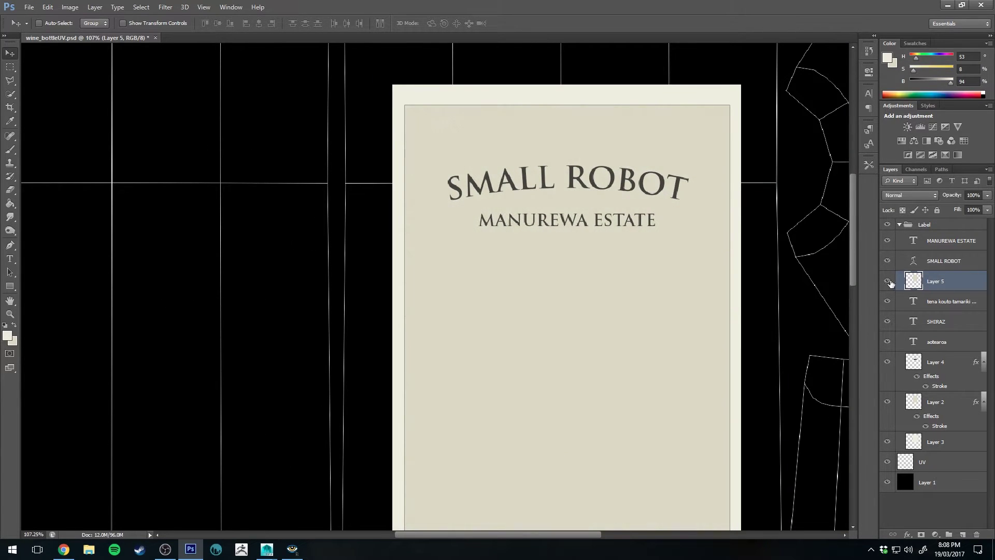
click(888, 261)
click(888, 240)
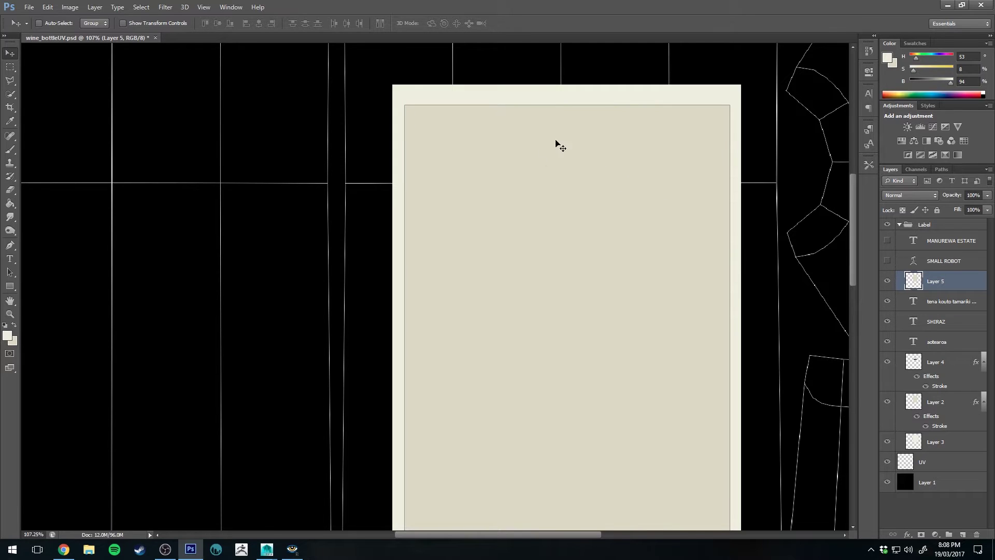
Step: Load Layer 5's outline as a selection and check the foreground and background colors
ctrl+click(913, 283)
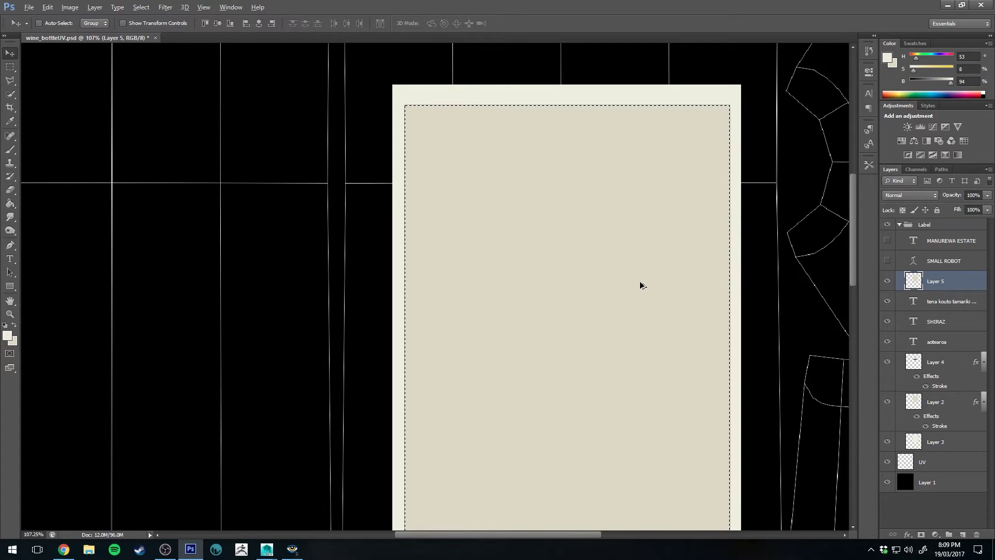
alt+scroll(648, 284, down, 3)
drag(853, 204, 854, 213)
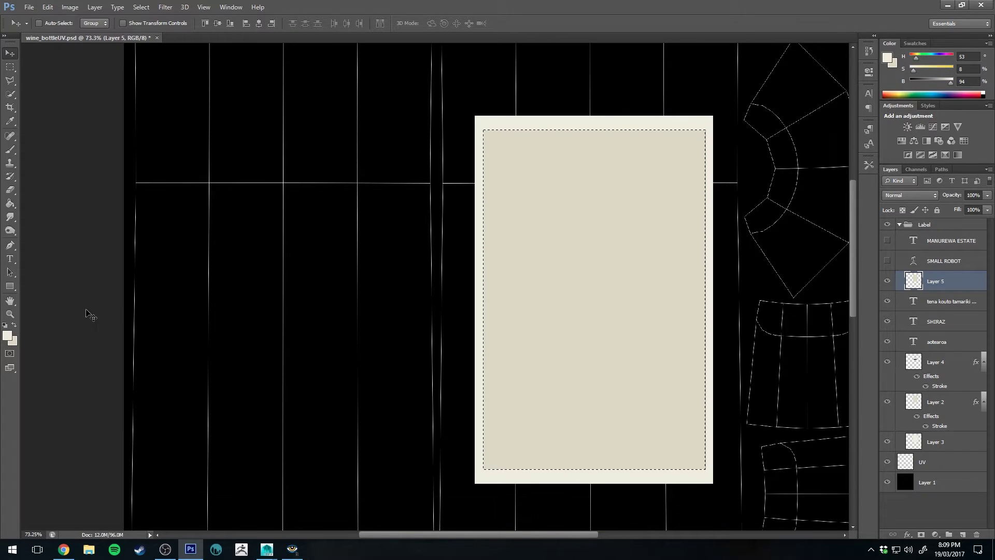
click(8, 337)
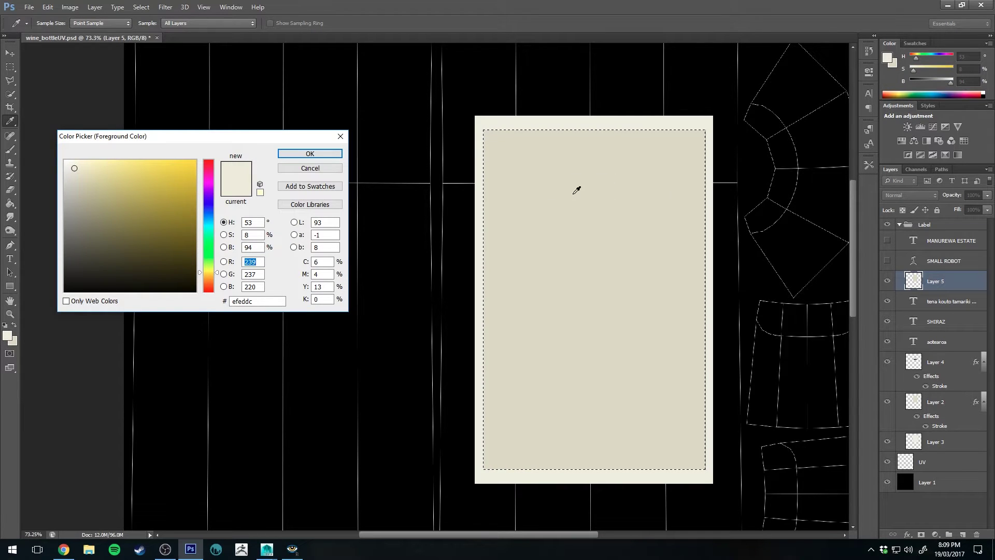
click(278, 171)
click(12, 341)
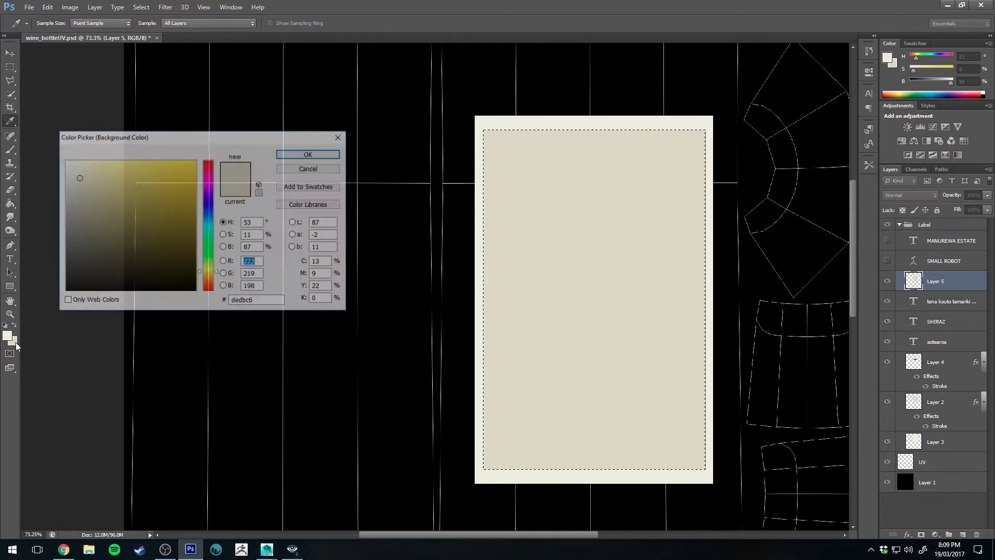
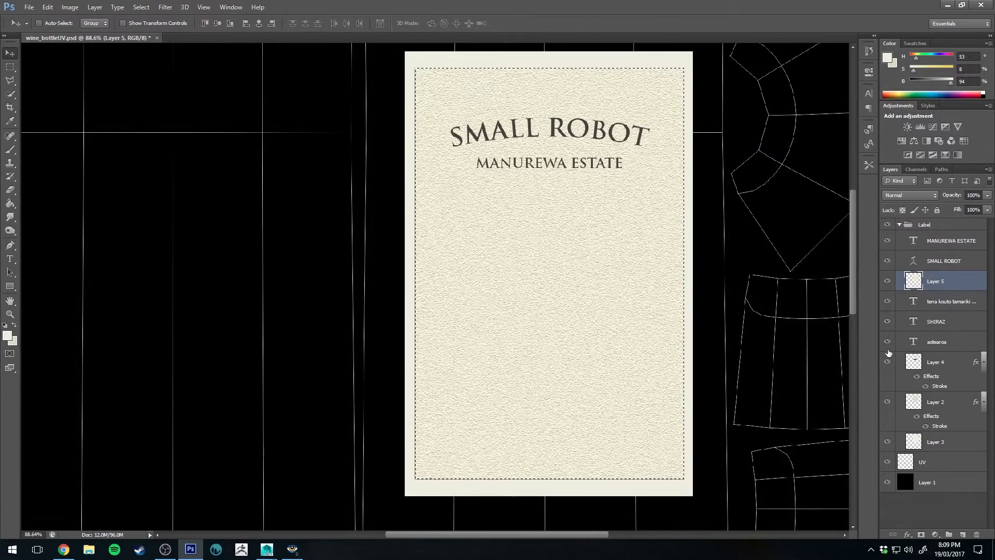
Step: Move Layer 5 between Layer 4 and Layer 2 and compare the label with and without its paper texture
drag(917, 283, 923, 394)
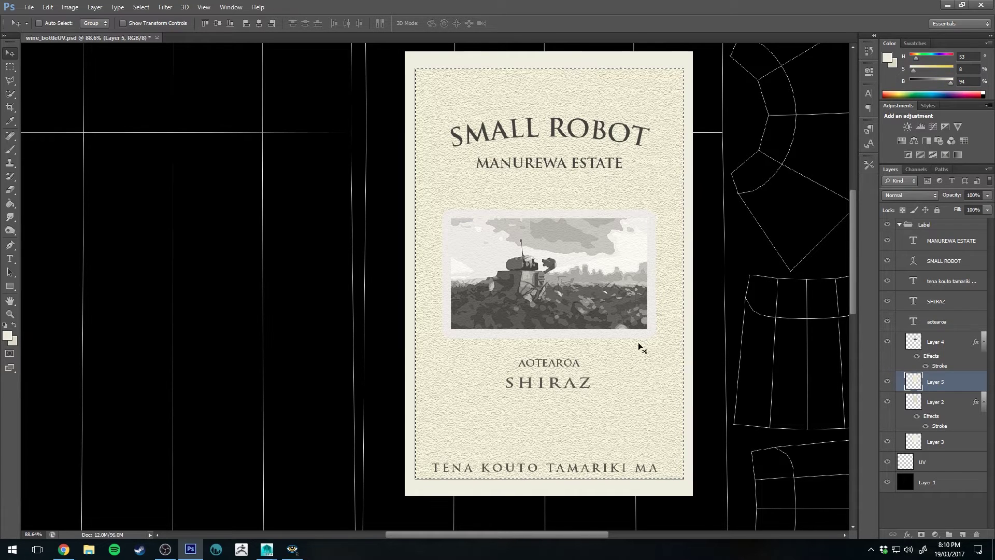
click(887, 381)
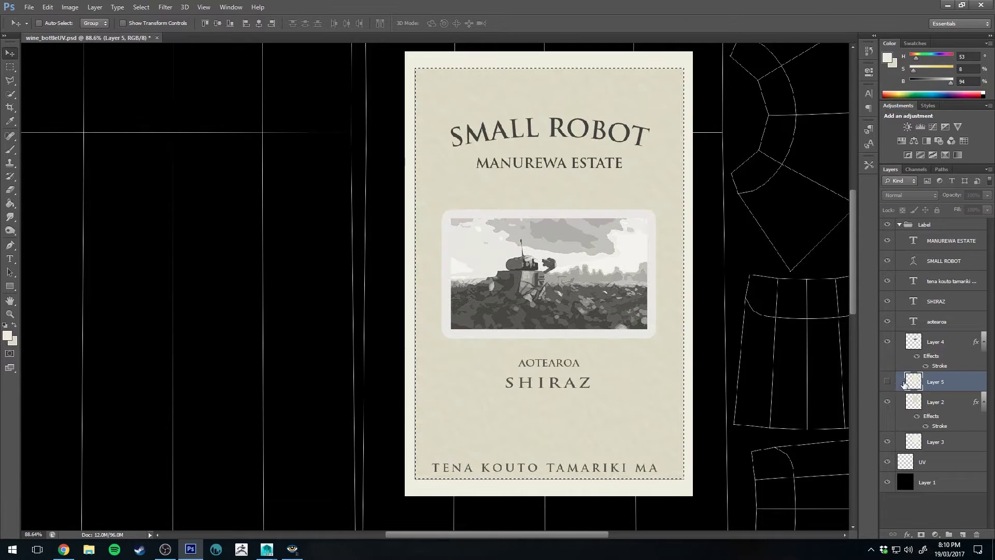
click(887, 381)
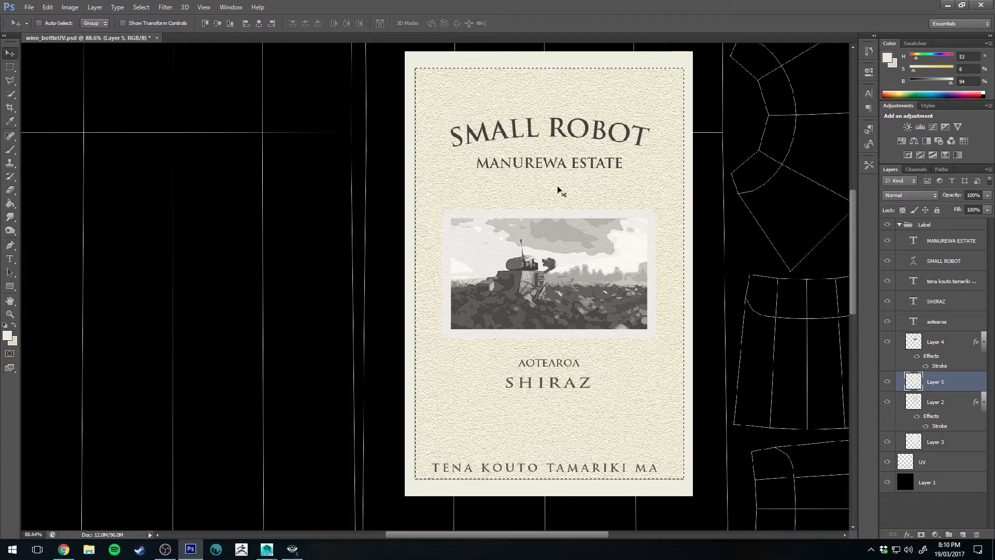
Step: Set Layer 5's opacity to 100% and hide Layer 2
key(alt)
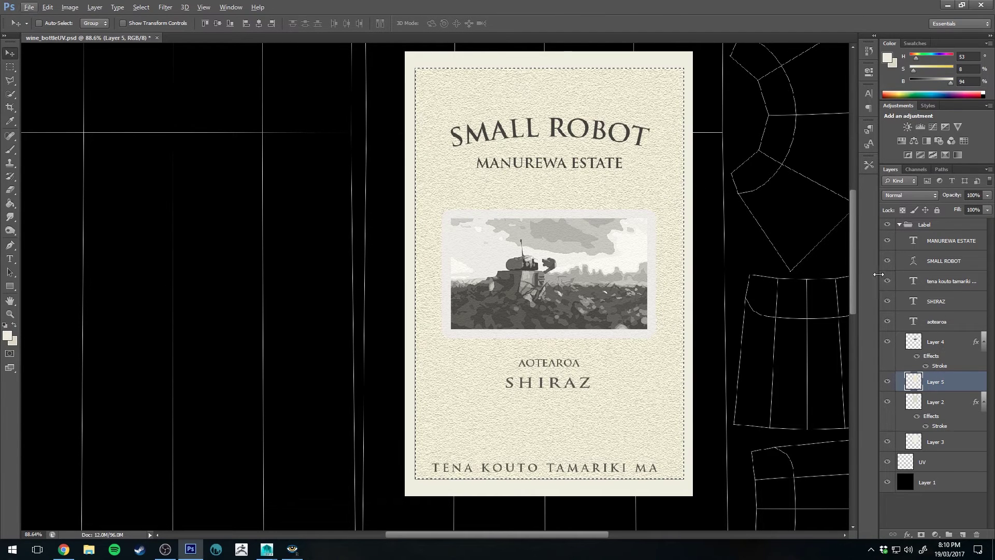
click(988, 195)
mouse_move(987, 207)
mouse_down()
mouse_move(969, 210)
mouse_move(989, 207)
mouse_up()
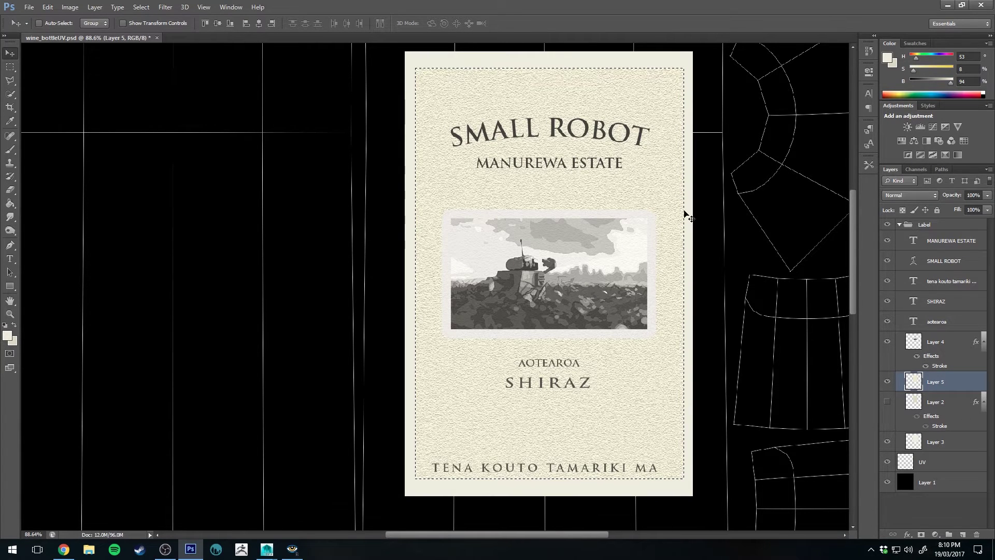
Step: Clear the selection and hide the black Layer 1 background and the UV layer
key(ctrl+d)
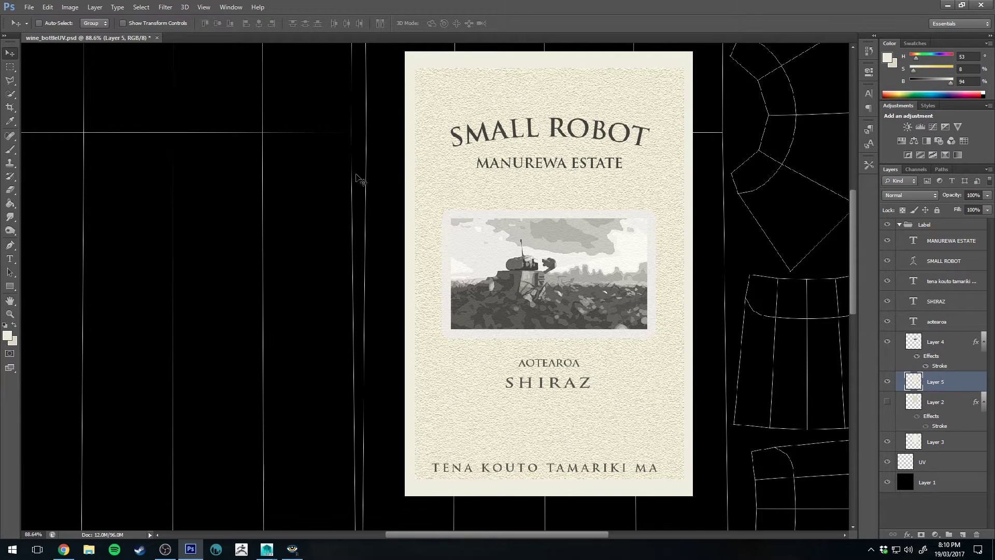
key(ctrl+0)
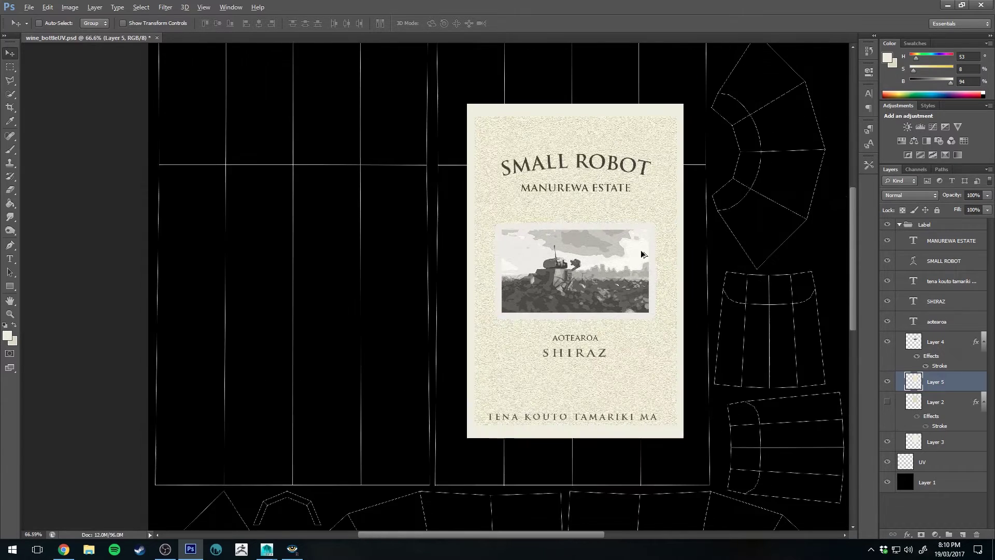
key(alt)
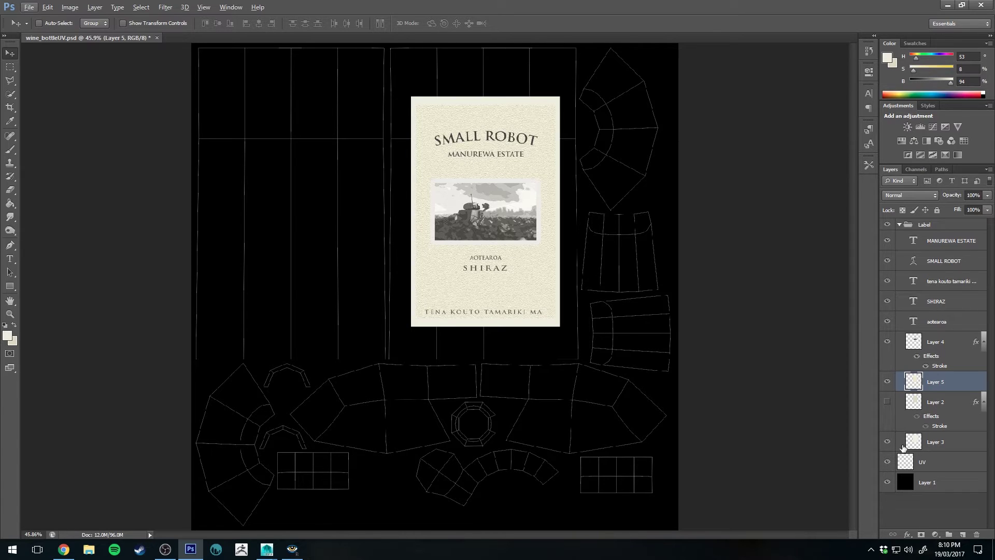
click(887, 484)
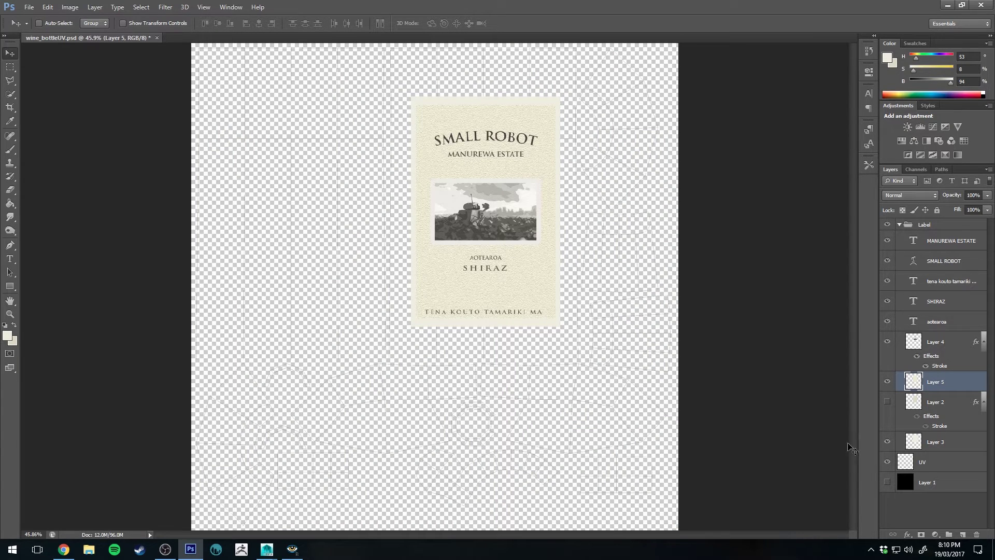
click(889, 462)
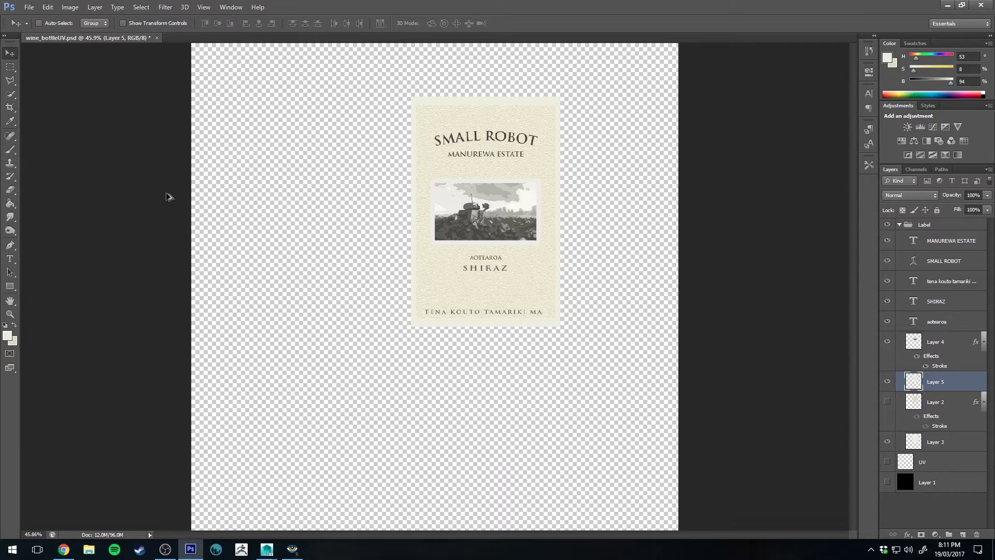
Step: Set up a web export of the label as PNG-24 with transparency and check the full label in the preview
key(ctrl+alt+shift+s)
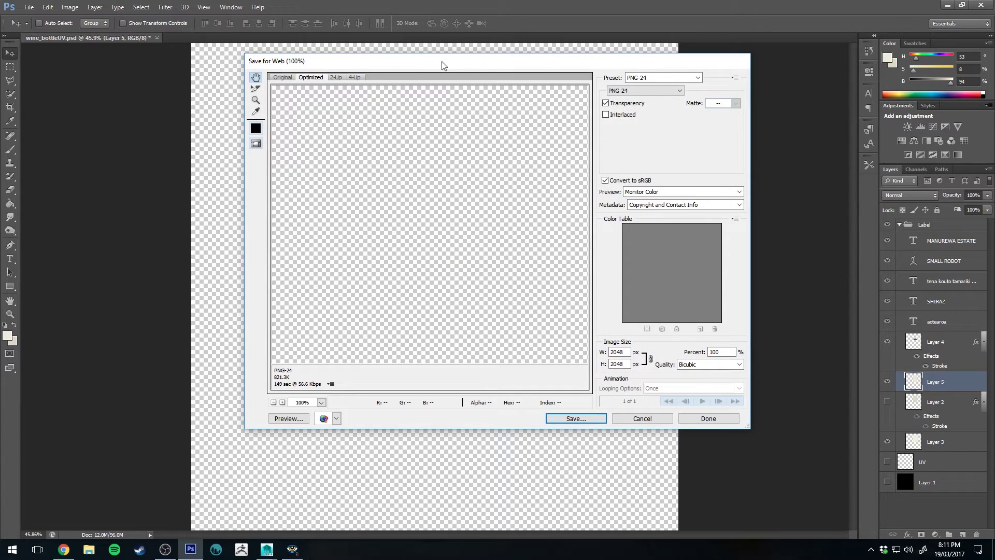
click(637, 90)
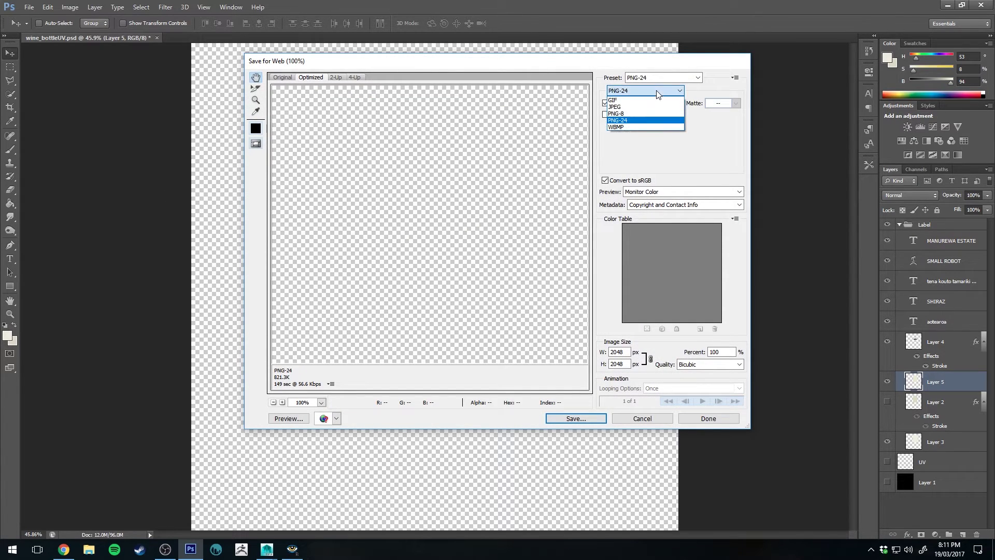
click(641, 124)
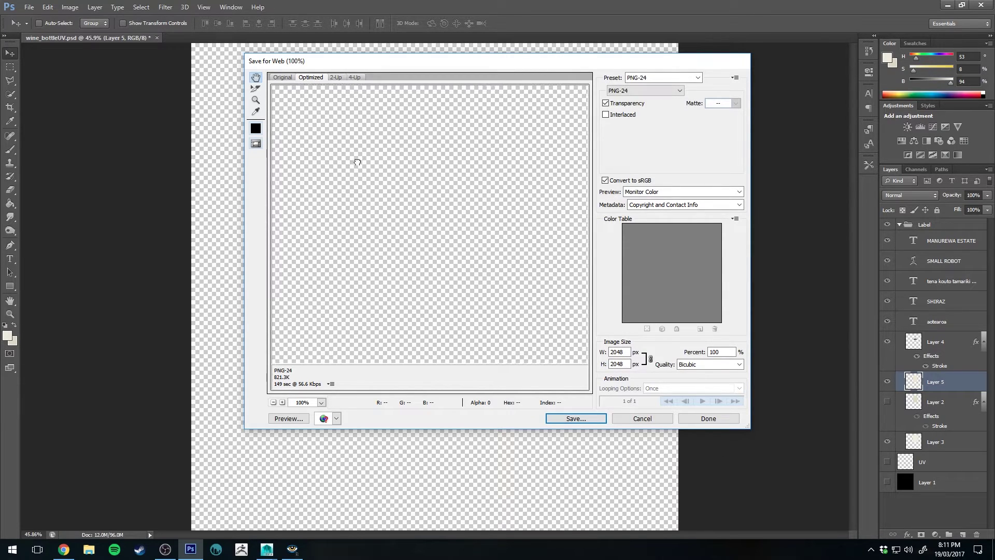
key(alt)
alt+click(487, 196)
alt+click(498, 201)
alt+click(498, 200)
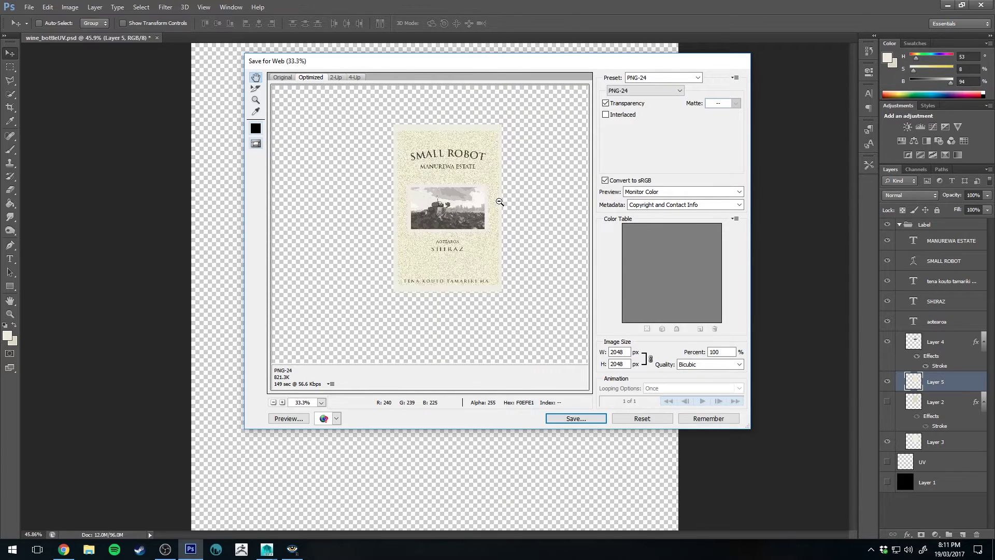
alt+click(498, 201)
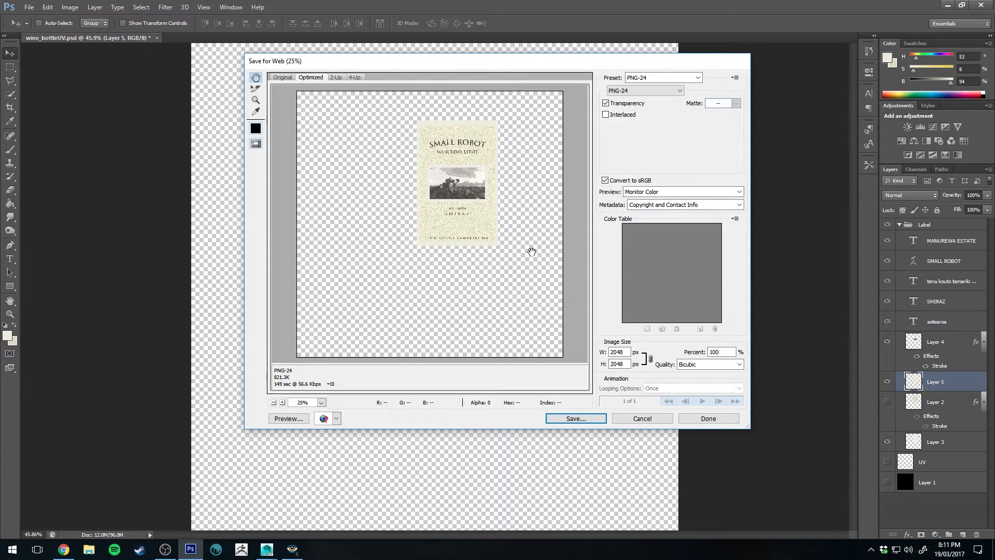
Step: Save the exported image in the wine folder as label.png, replacing the existing file
click(575, 419)
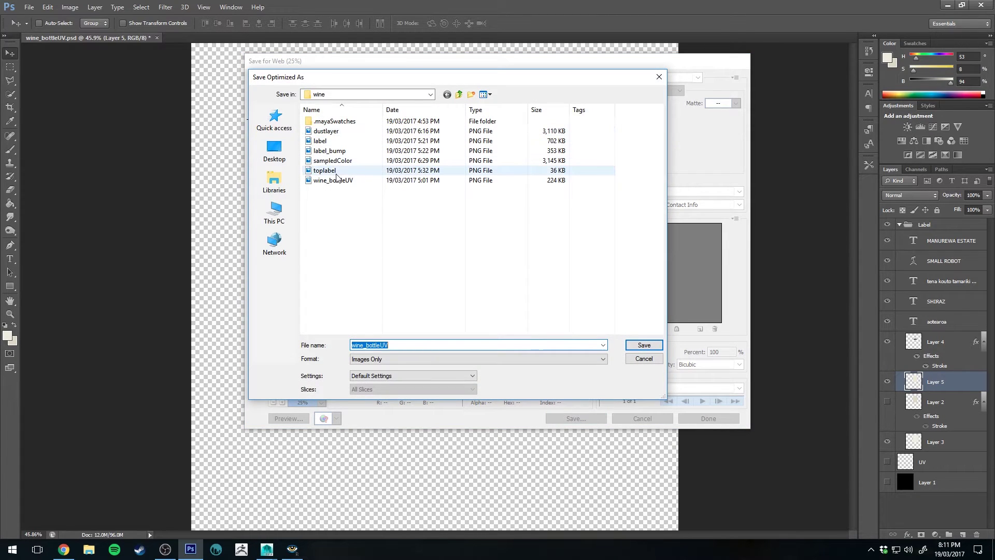
click(332, 141)
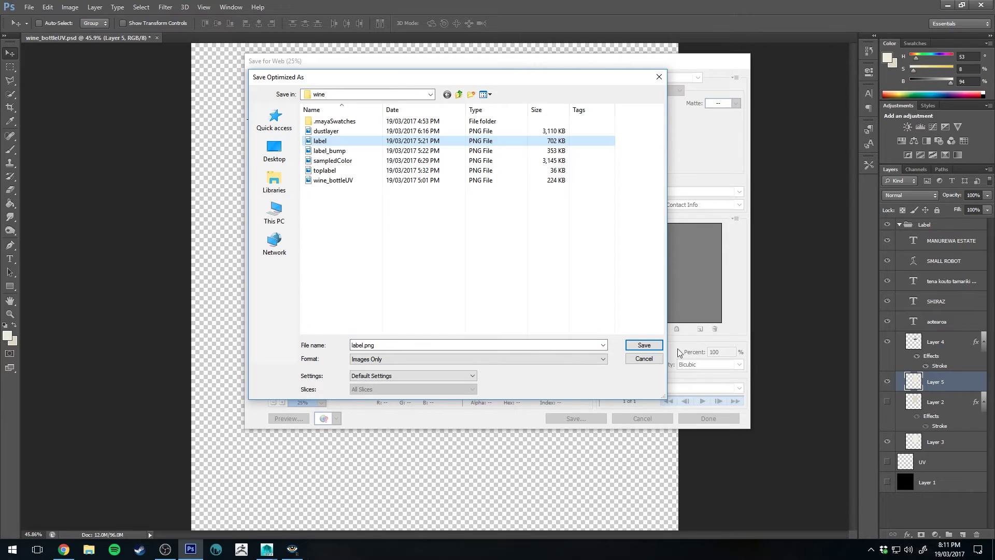
click(645, 345)
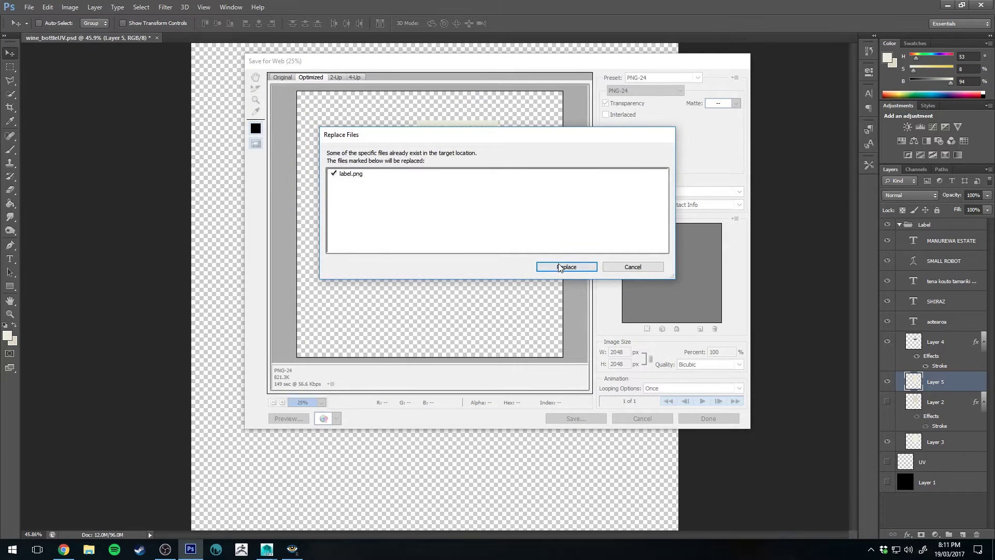
click(560, 268)
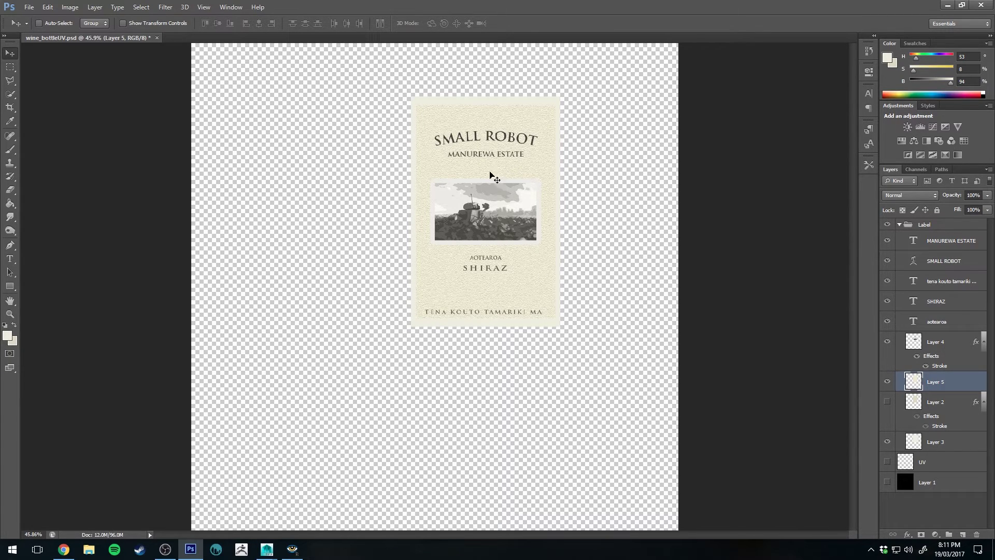
Step: Hide Layer 4 with the robot picture and inspect the remaining label text and paper texture
click(887, 342)
alt+scroll(450, 189, up, 1)
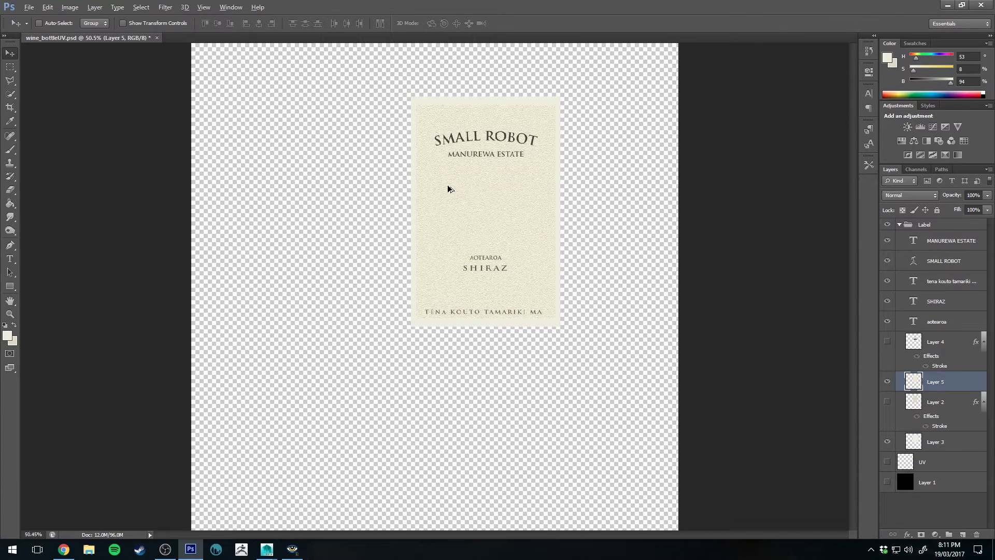
alt+scroll(450, 189, up, 7)
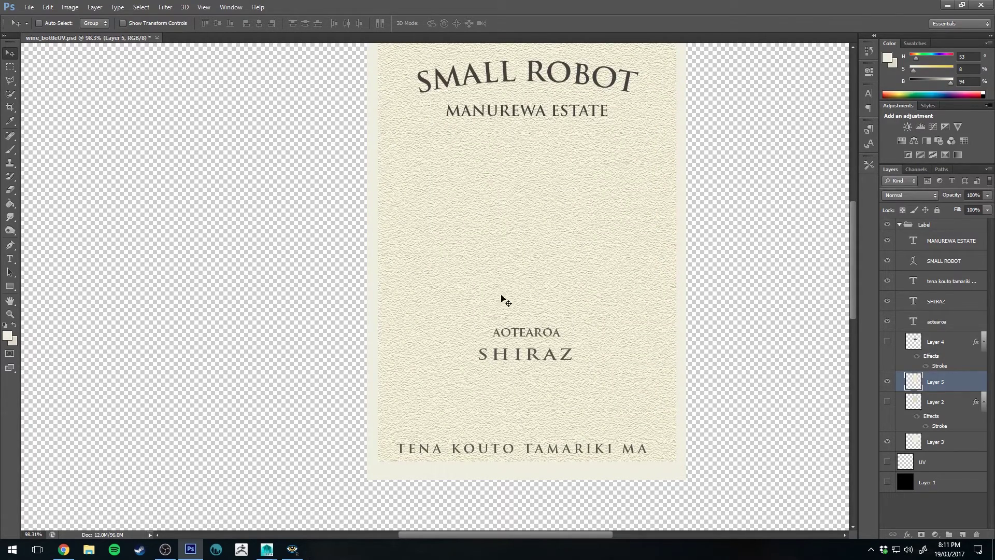
alt+scroll(502, 297, down, 7)
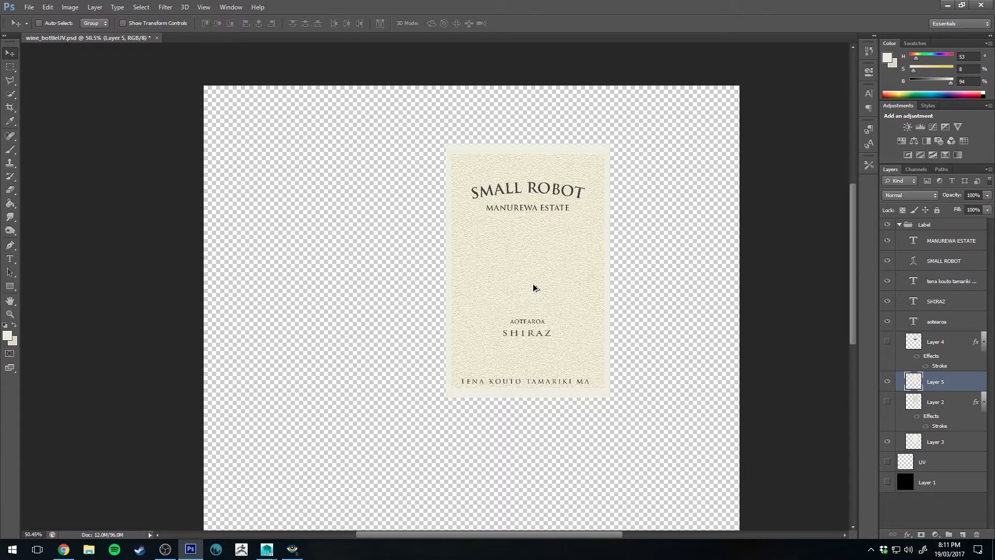
Step: Export the label without its picture as a transparent PNG-24 named label_bump.png, replacing the existing file
key(ctrl+alt+shift+s)
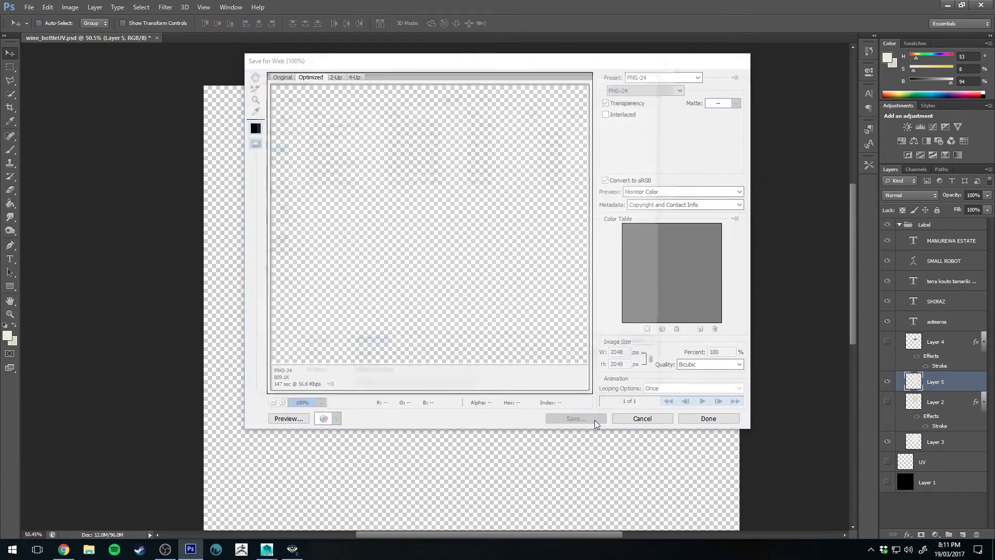
click(595, 420)
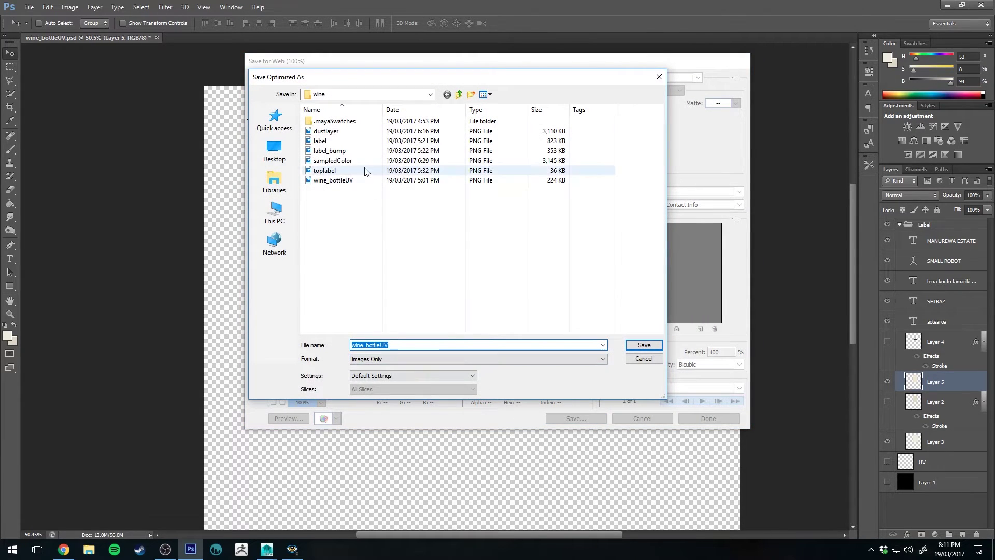
click(335, 151)
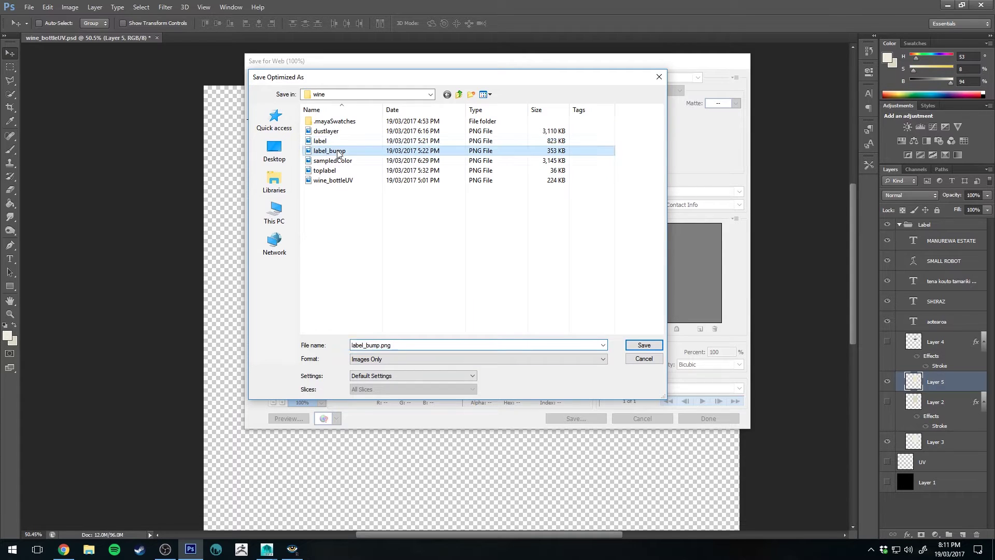
click(645, 345)
click(576, 267)
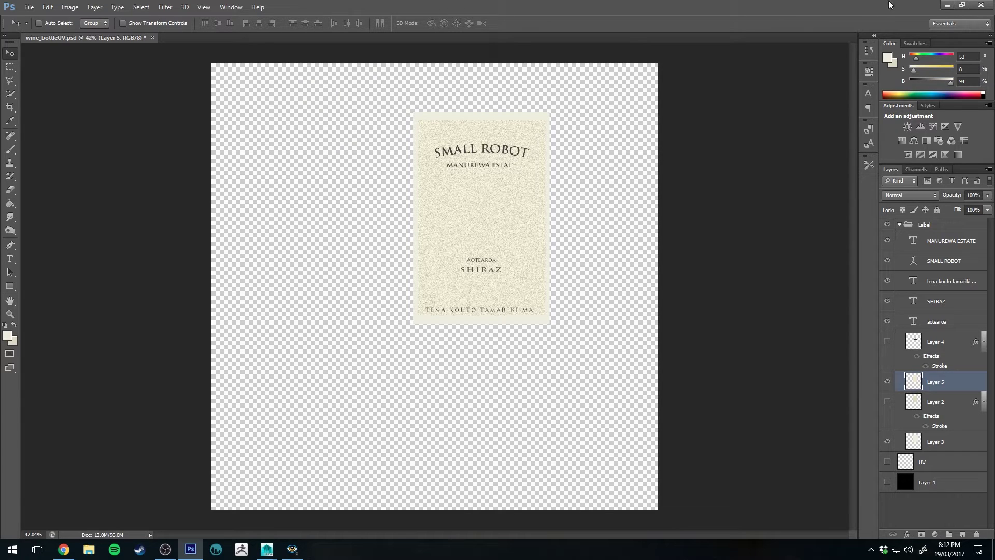
Step: Switch to Maya's Hypershade and arrange the Glass node above the PxrLayer node, both beside the layer mixer
click(948, 6)
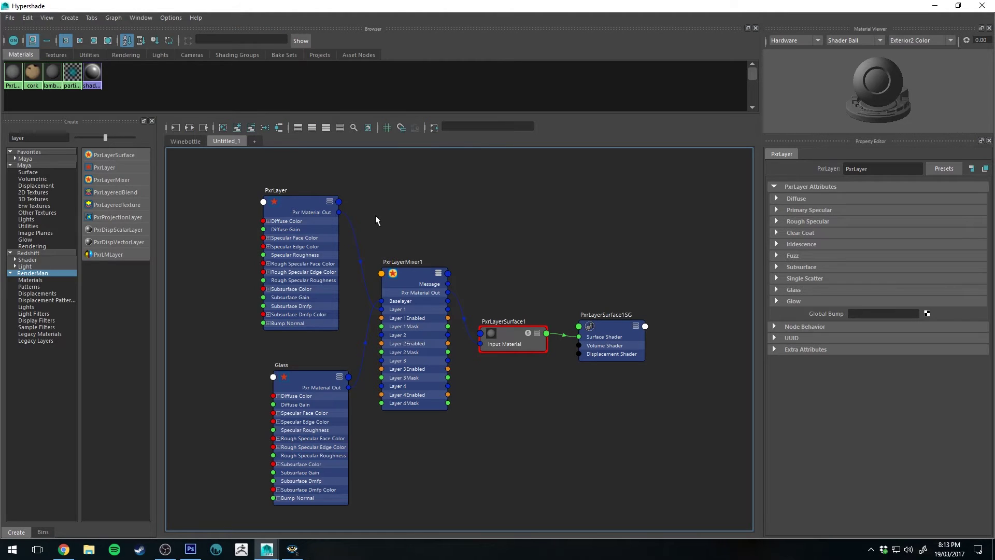
drag(319, 384, 296, 395)
drag(286, 290, 271, 171)
drag(315, 309, 320, 297)
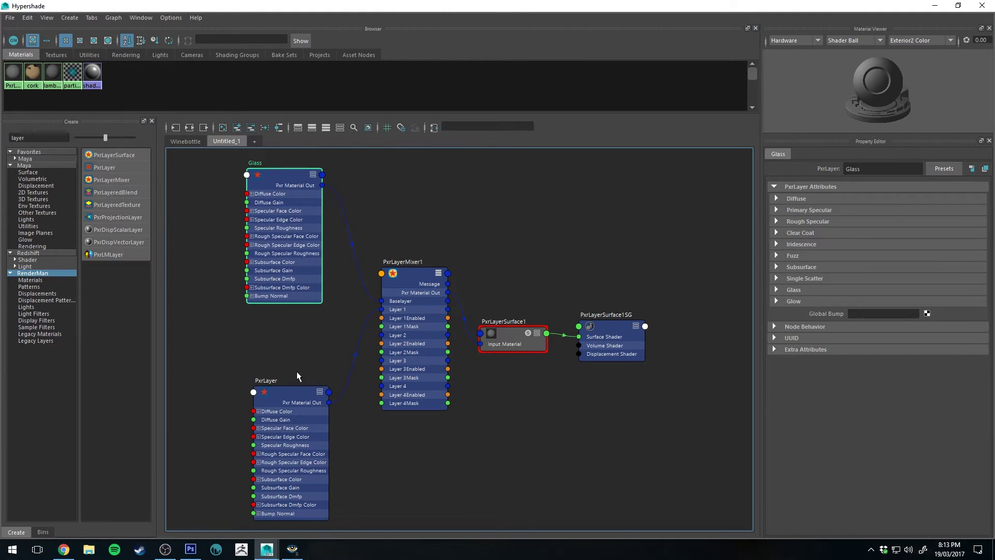
drag(288, 393, 289, 369)
drag(283, 177, 291, 192)
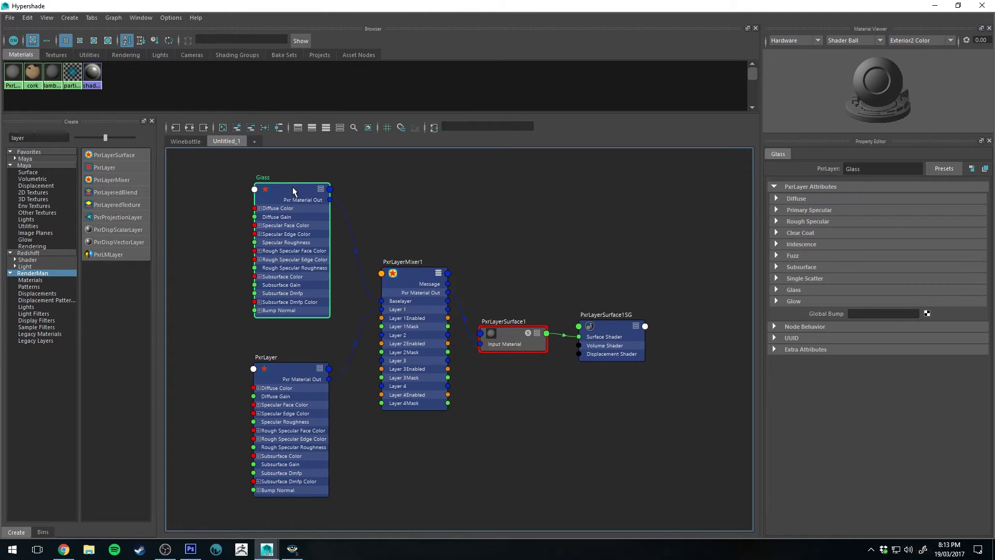
Step: Rename the PxrLayer node as Label and move it slightly closer to the Glass node
click(292, 372)
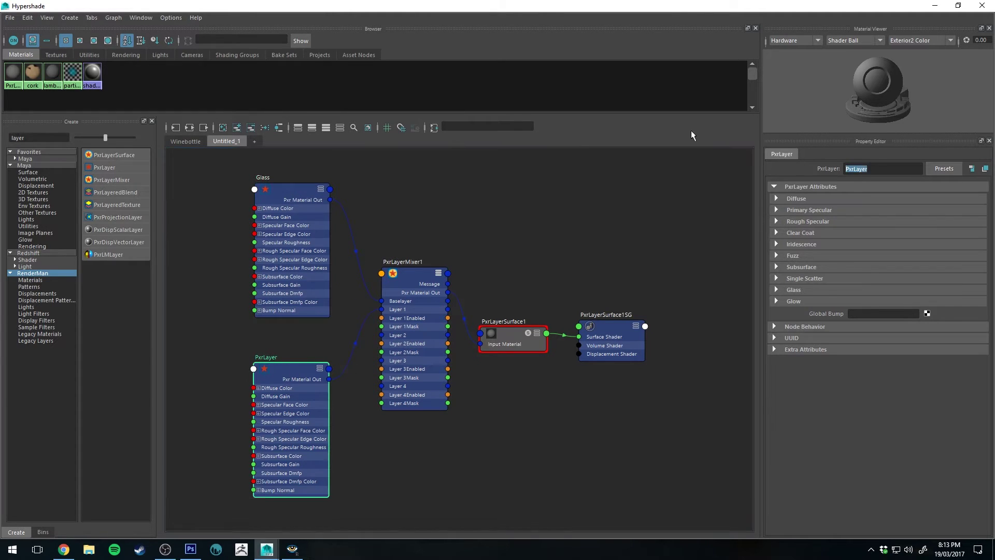
text(Label)
key(Return)
drag(317, 383, 318, 370)
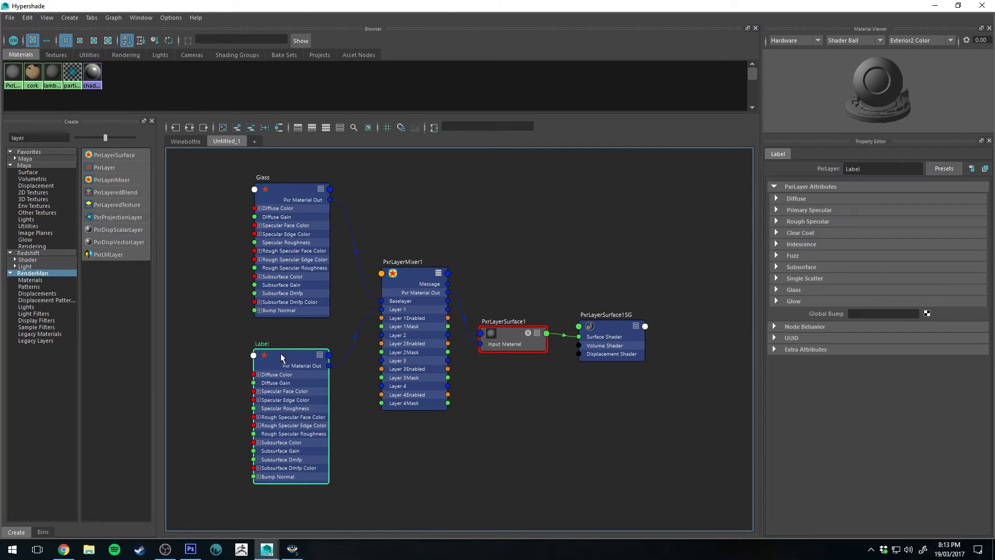
Step: Map the Label layer's diffuse color to a File texture that loads label.png from the wine assets folder
click(776, 198)
scroll(434, 264, down, 2)
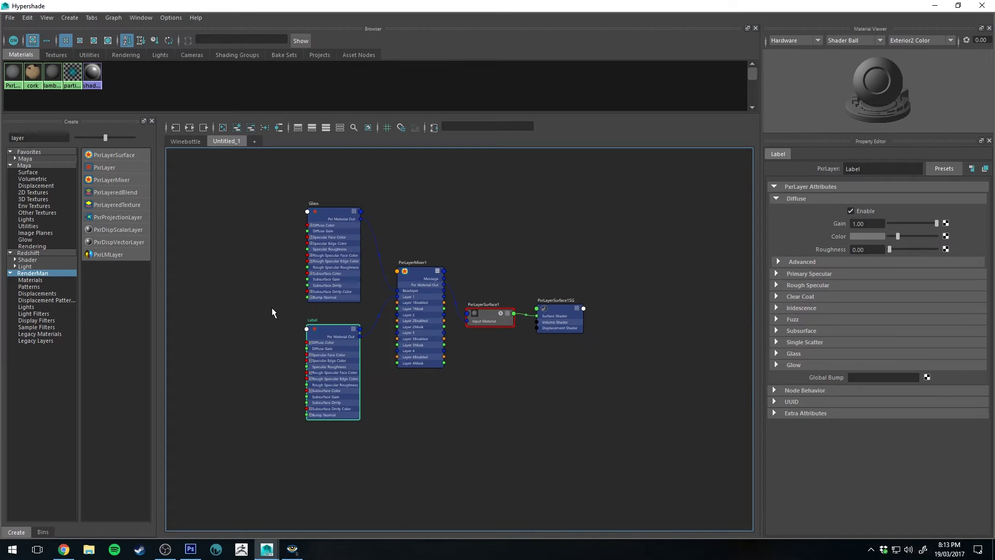
alt+middle_drag(272, 310, 329, 310)
click(945, 237)
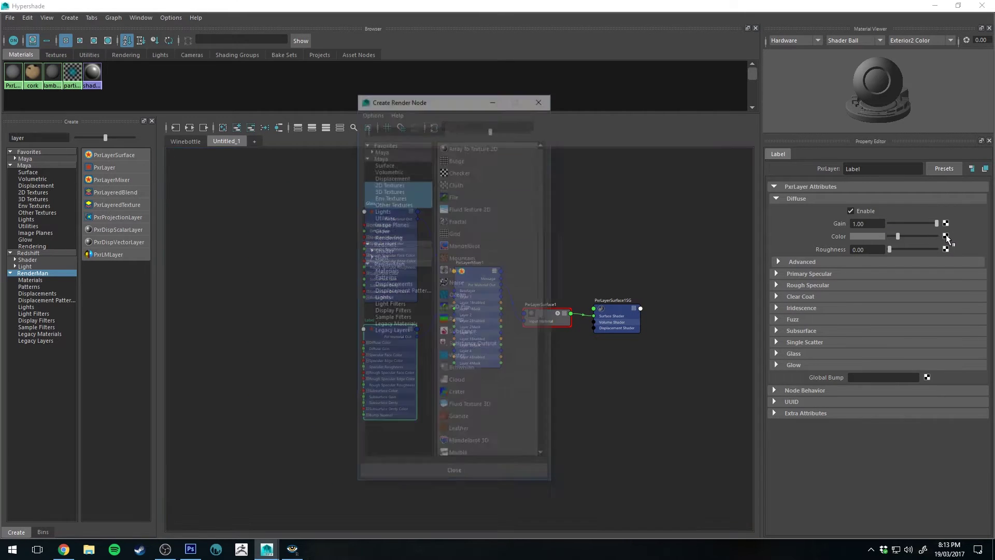
click(458, 193)
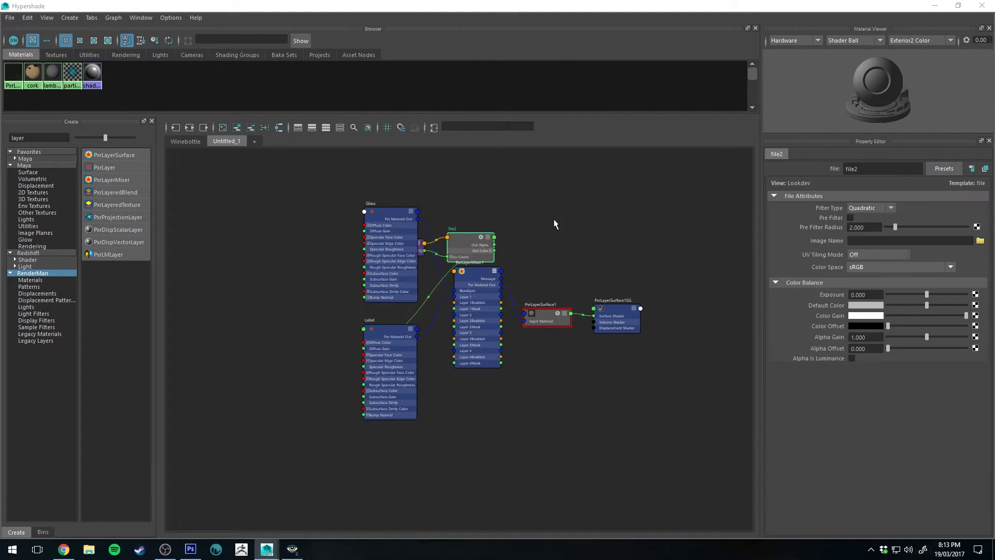
click(981, 241)
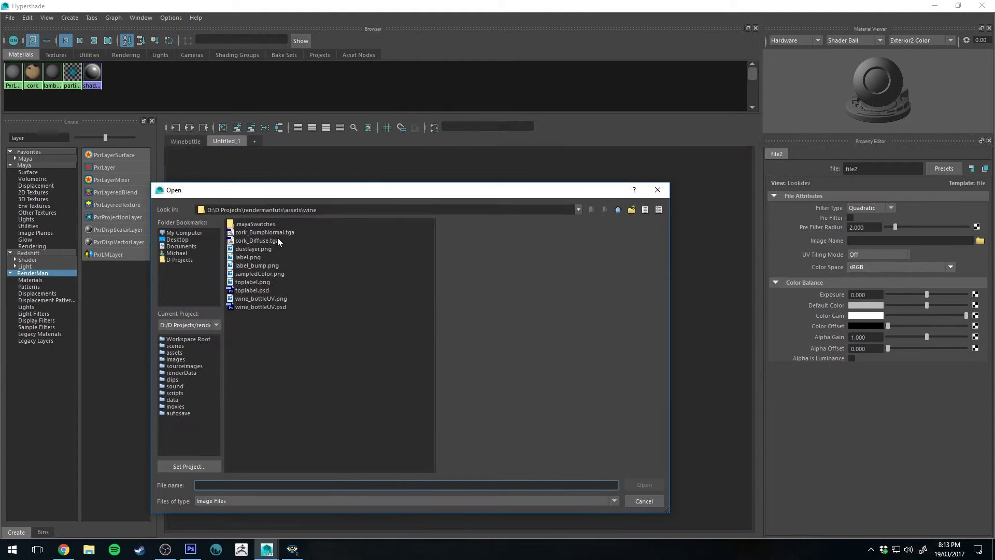
click(256, 257)
click(643, 484)
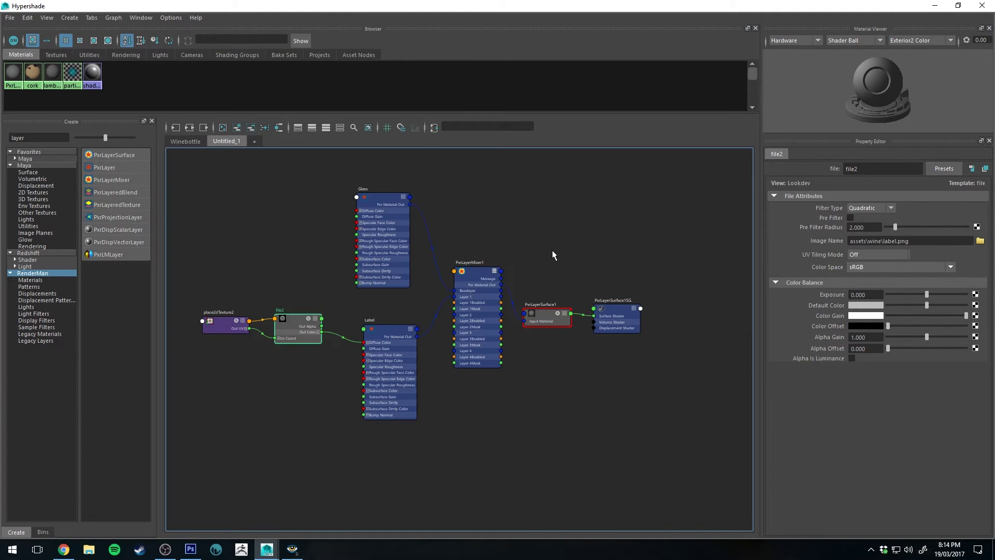
Step: Connect the label texture's Out Alpha to the Layer 1 Mask of PxrLayerMixer1
scroll(552, 250, up, 8)
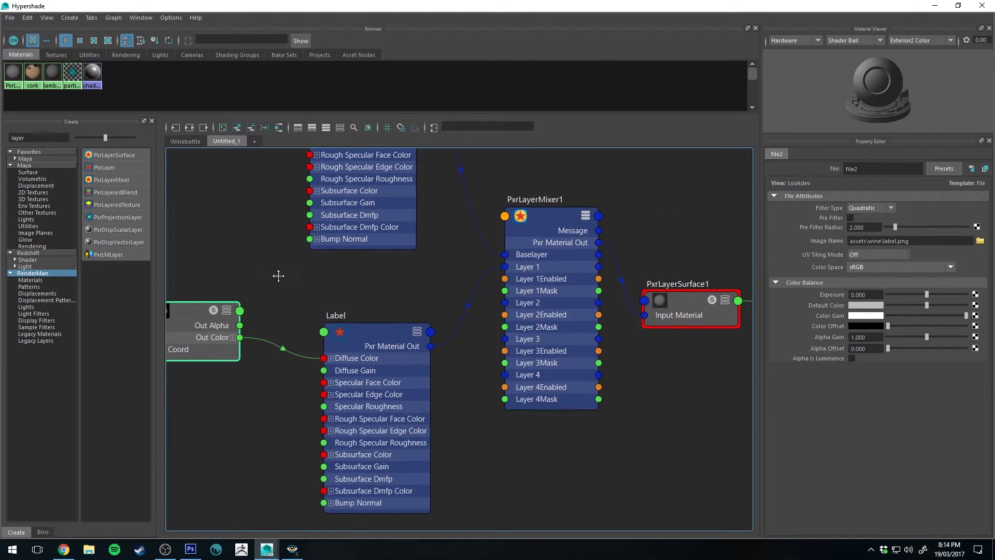
alt+middle_drag(273, 313, 306, 290)
drag(279, 313, 545, 280)
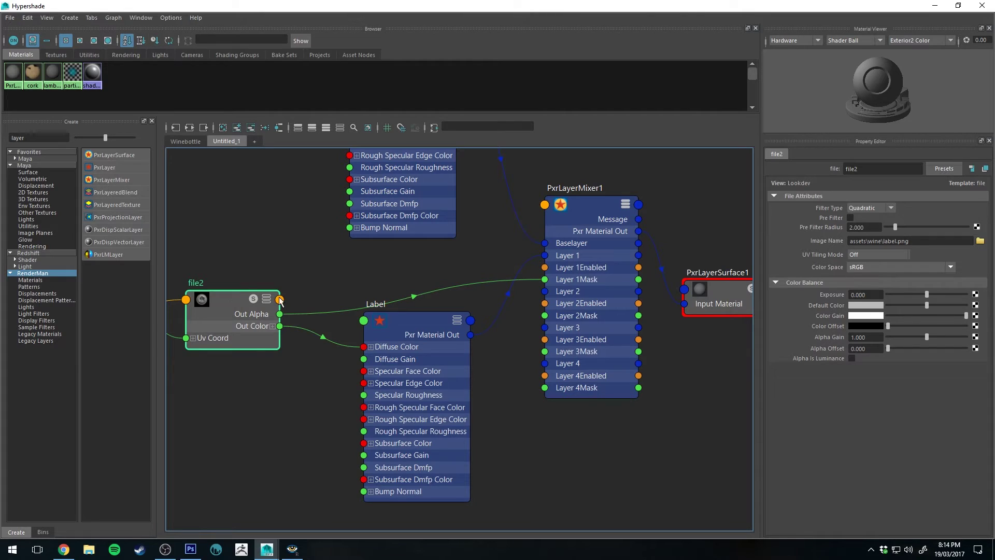
Step: Review the Label and file2 attributes and enable Layer 1 in PxrLayerMixer1
click(410, 325)
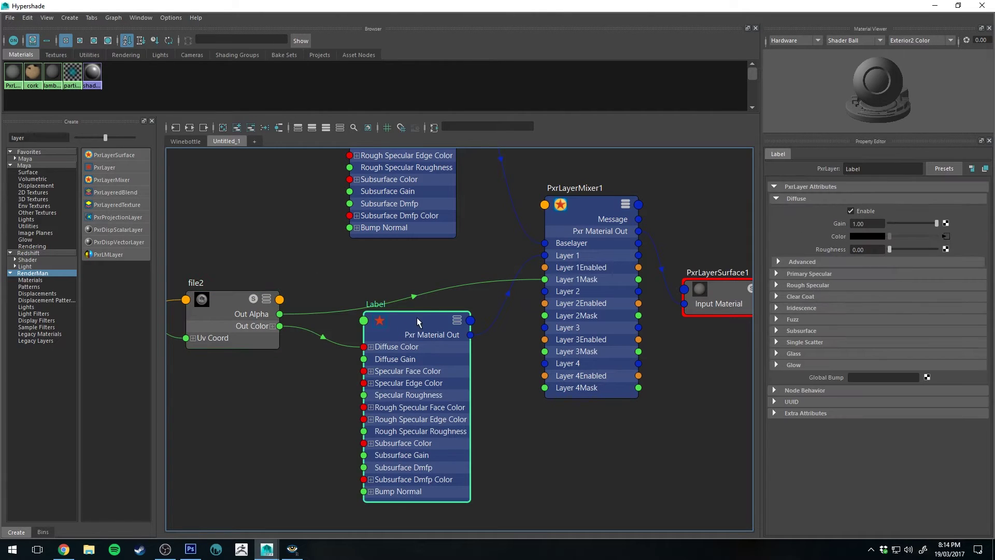
click(236, 314)
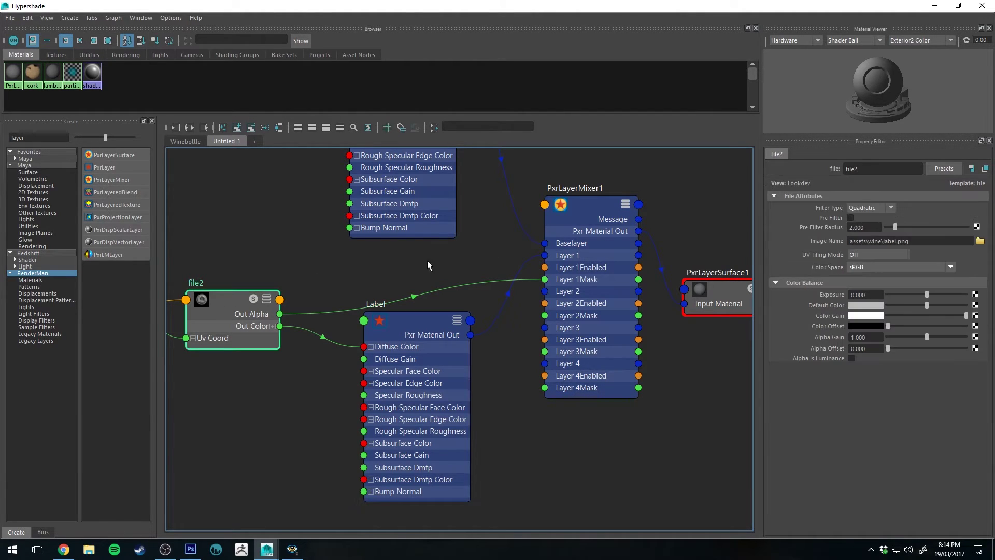
click(573, 211)
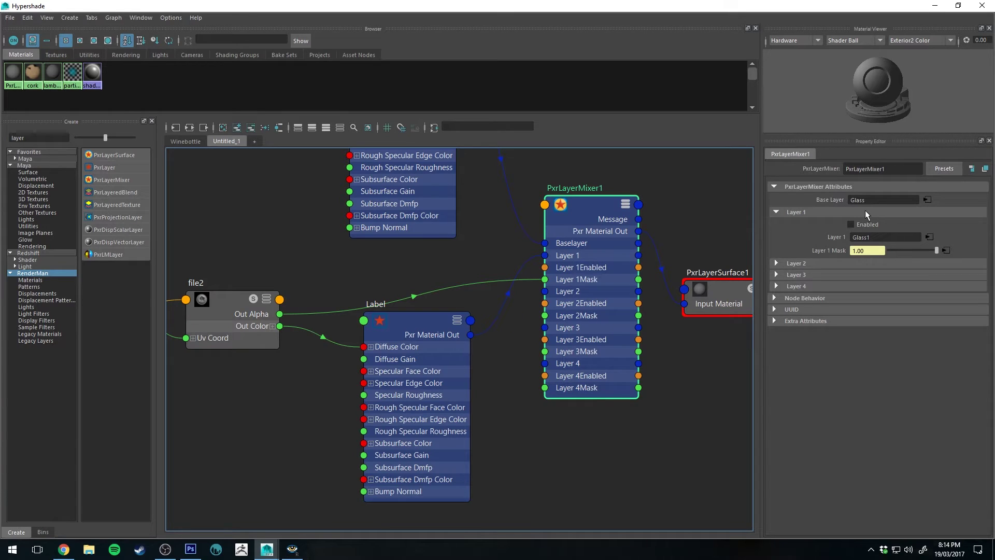
click(851, 225)
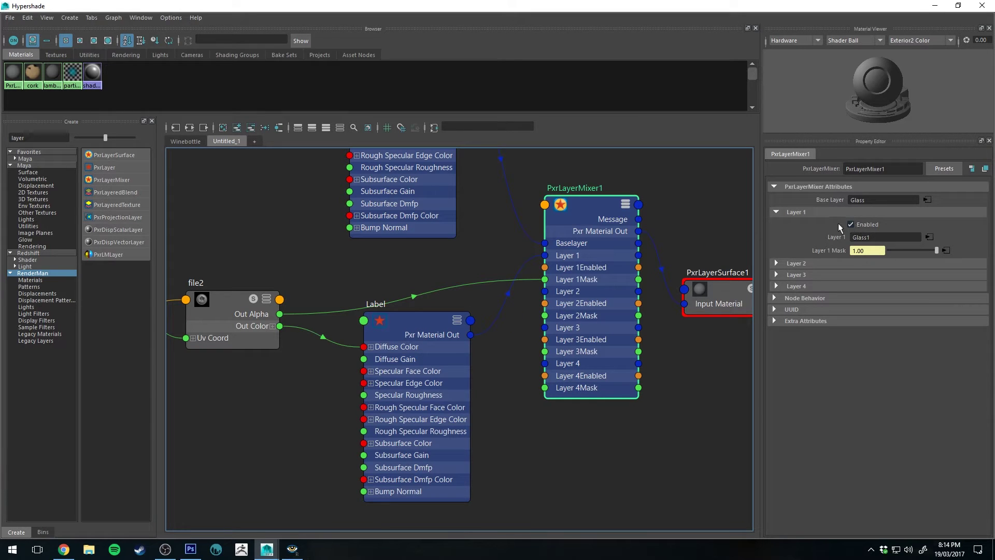
Step: Add a PxrBump node to the Bump input in the Label layer's advanced diffuse settings
click(234, 297)
alt+middle_drag(295, 269, 338, 263)
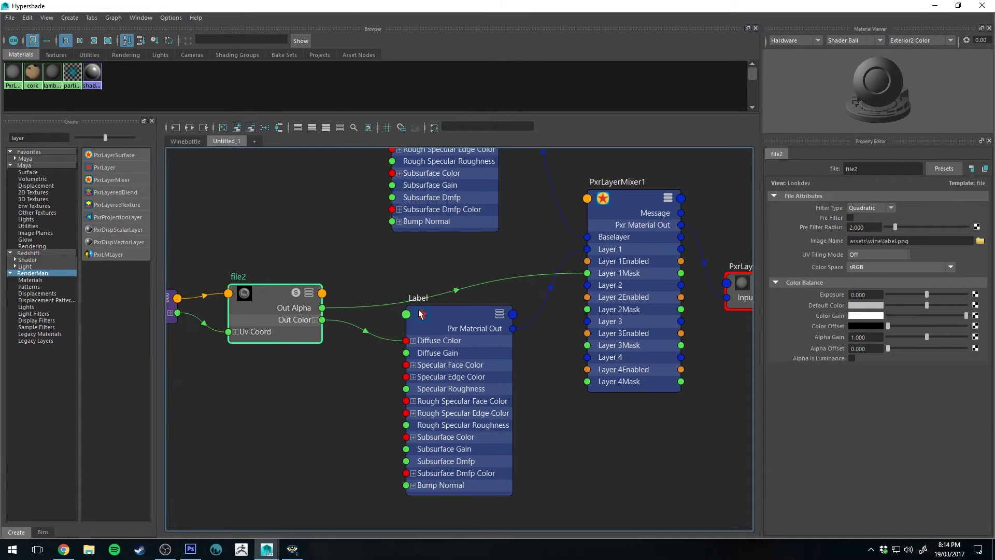
click(445, 313)
scroll(728, 233, down, 2)
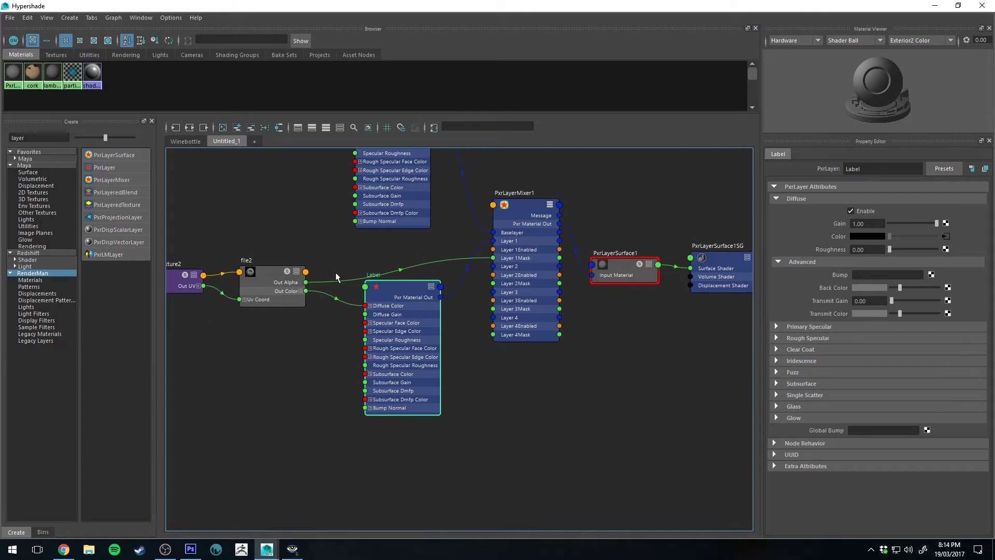
click(931, 275)
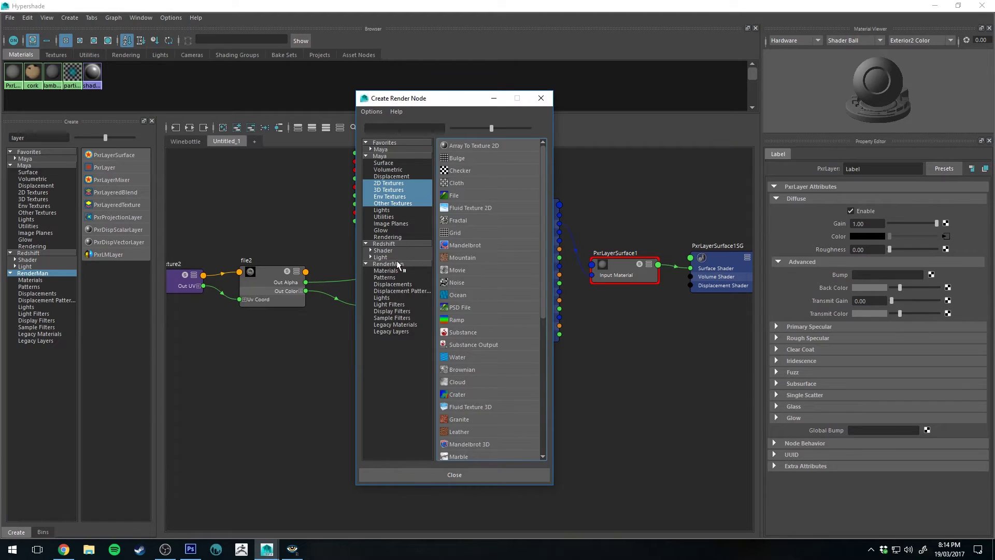
click(403, 129)
text(bump)
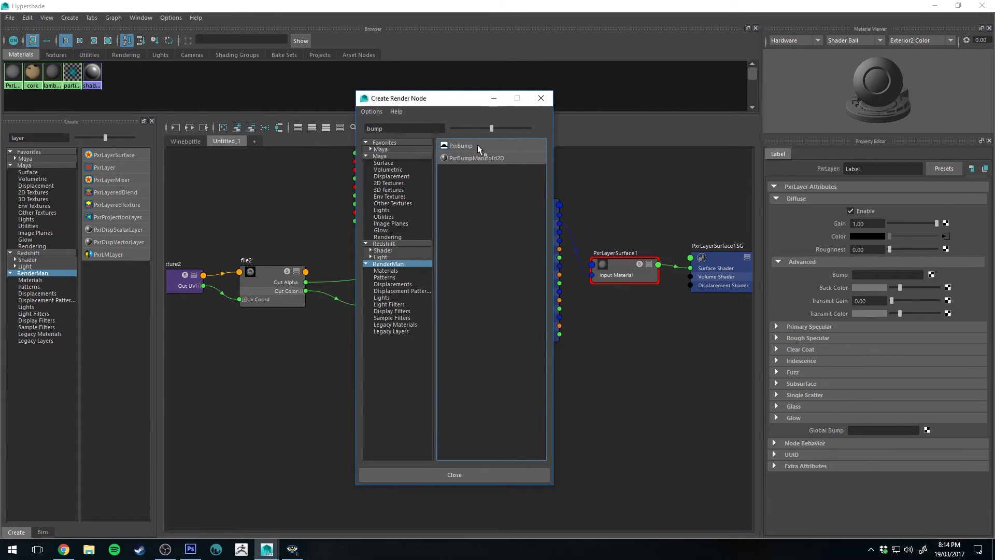
click(478, 145)
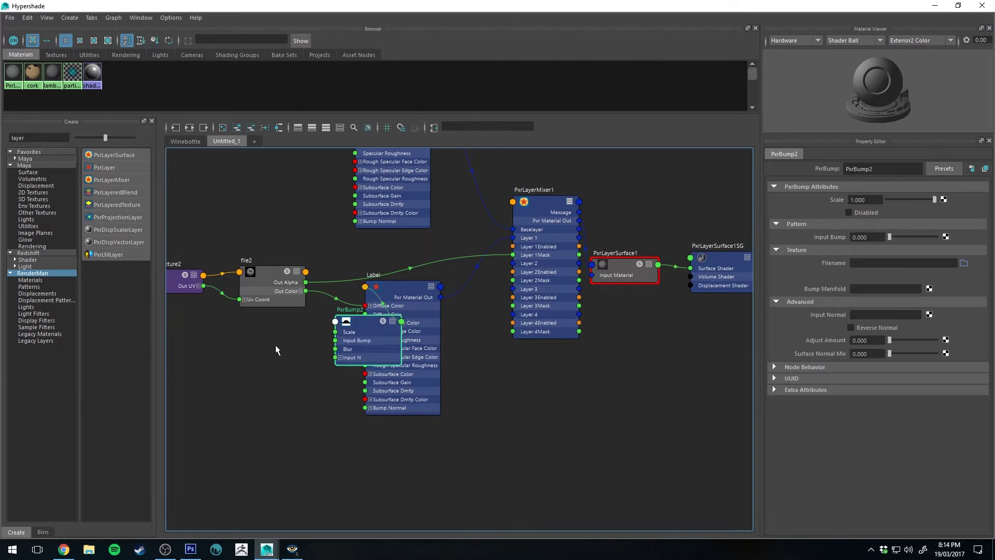
Step: Load label_bump.png from the assets/wine folder as the texture file of PxrBump2
click(960, 262)
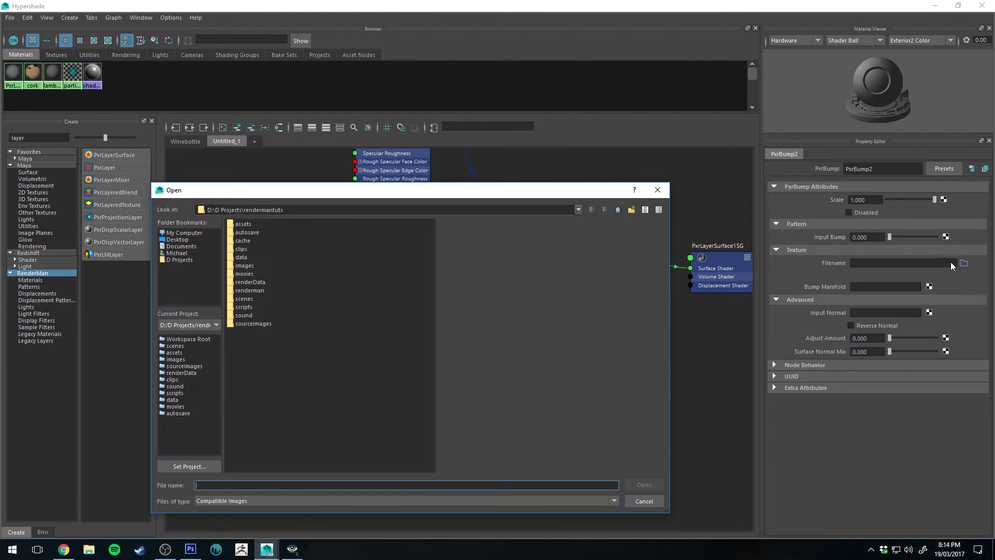
double_click(248, 224)
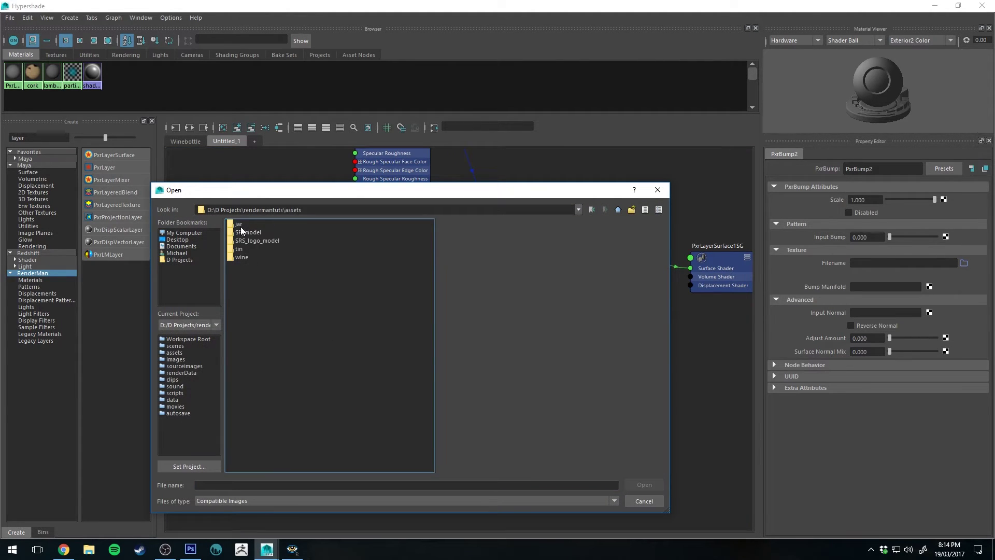
double_click(241, 256)
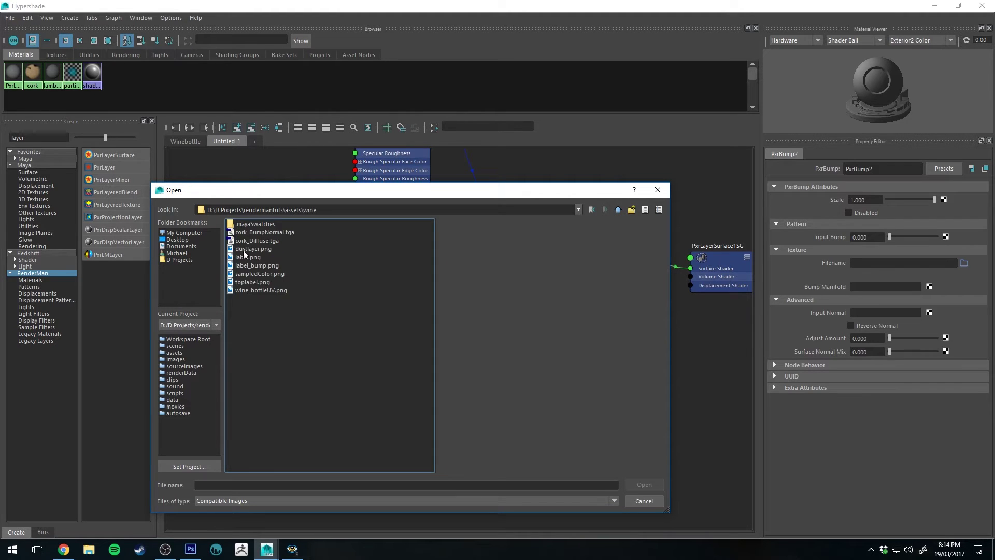
click(256, 266)
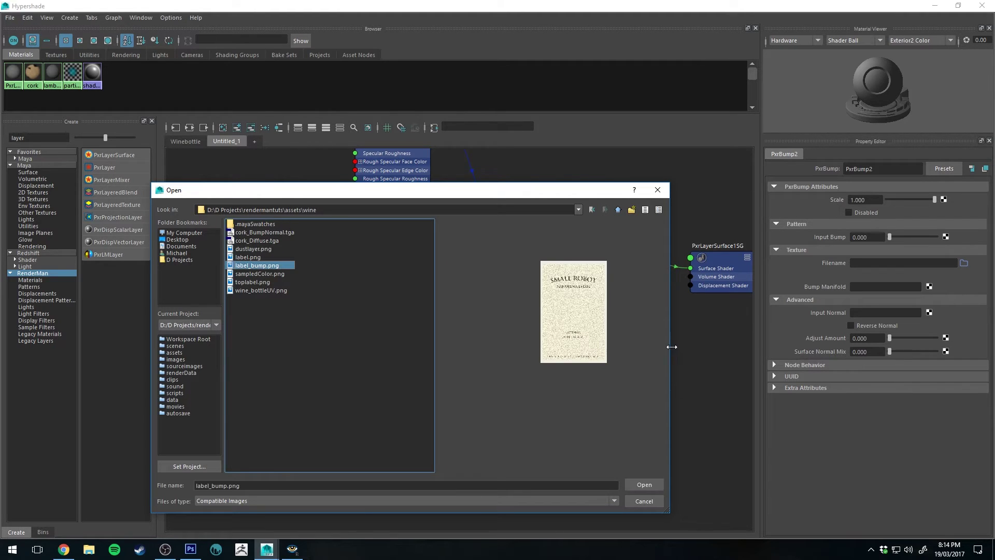
click(642, 483)
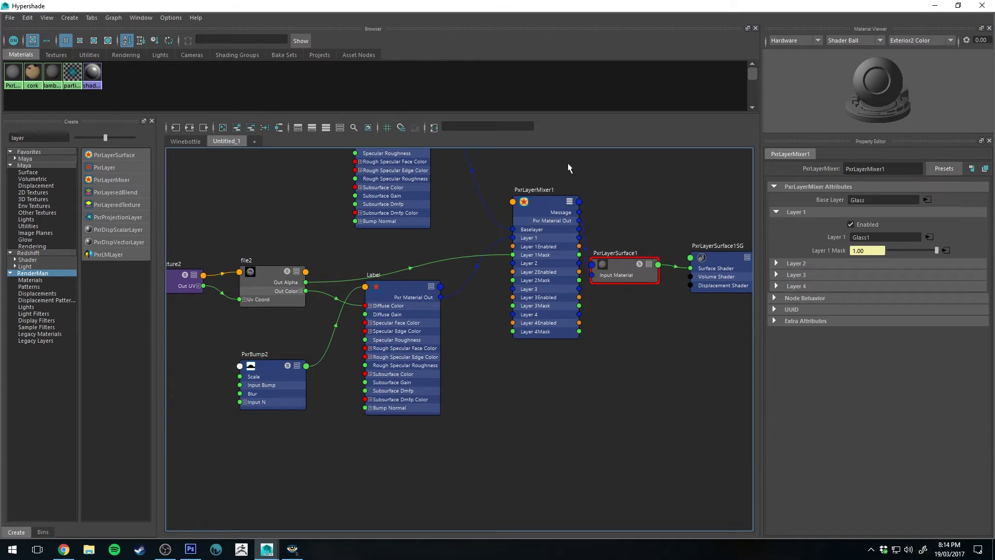
Step: Examine the bottle label's bump up close in the IPR render
click(935, 6)
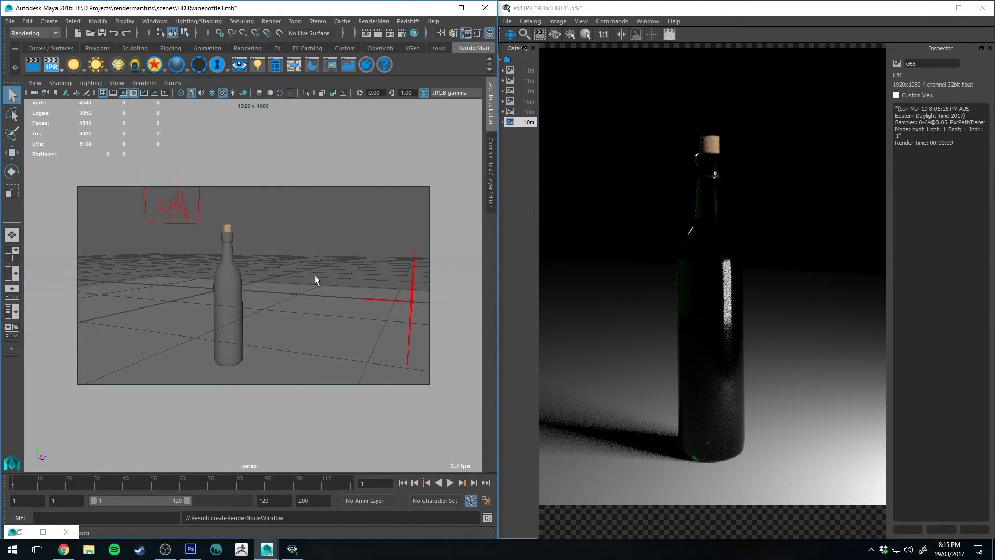
key(ctrl+a)
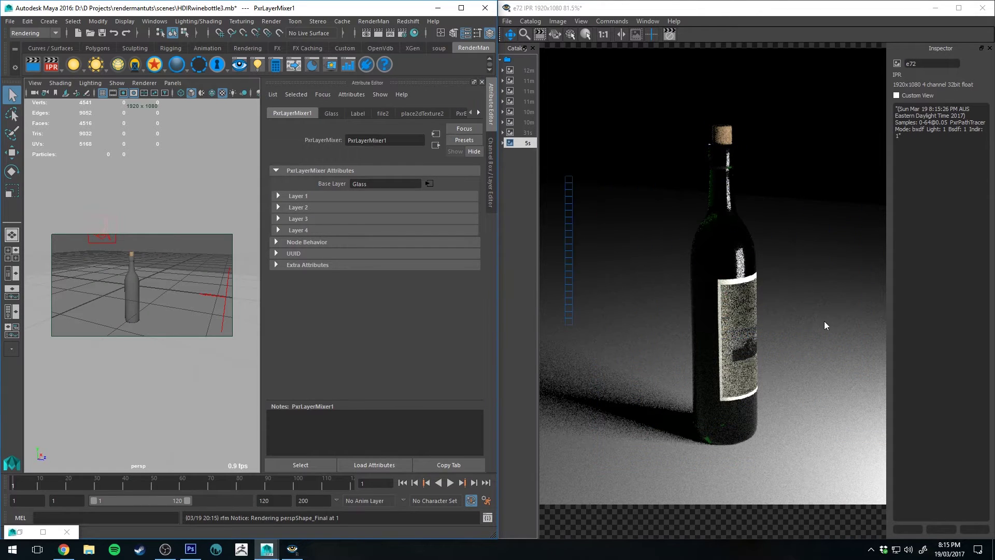
alt+drag(140, 259, 157, 263)
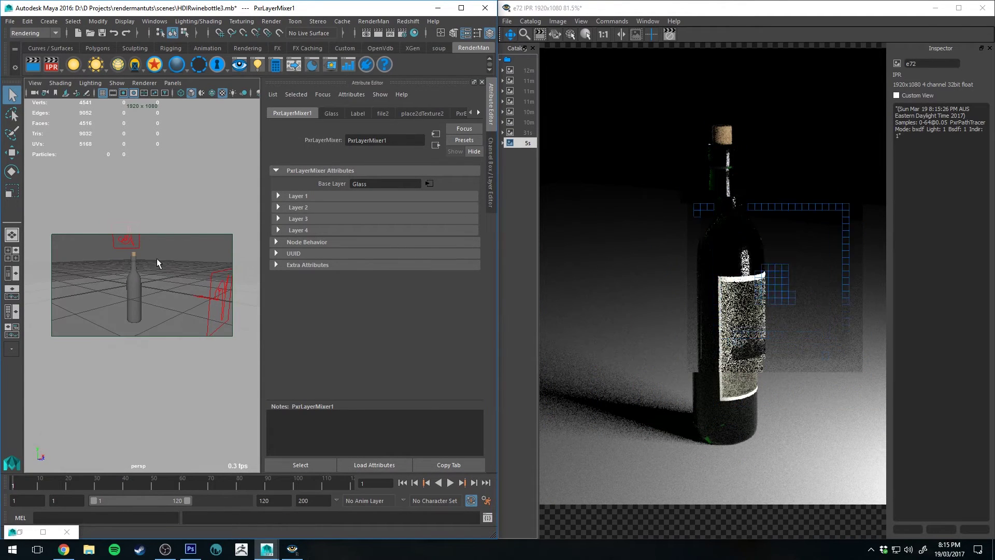
scroll(156, 258, up, 10)
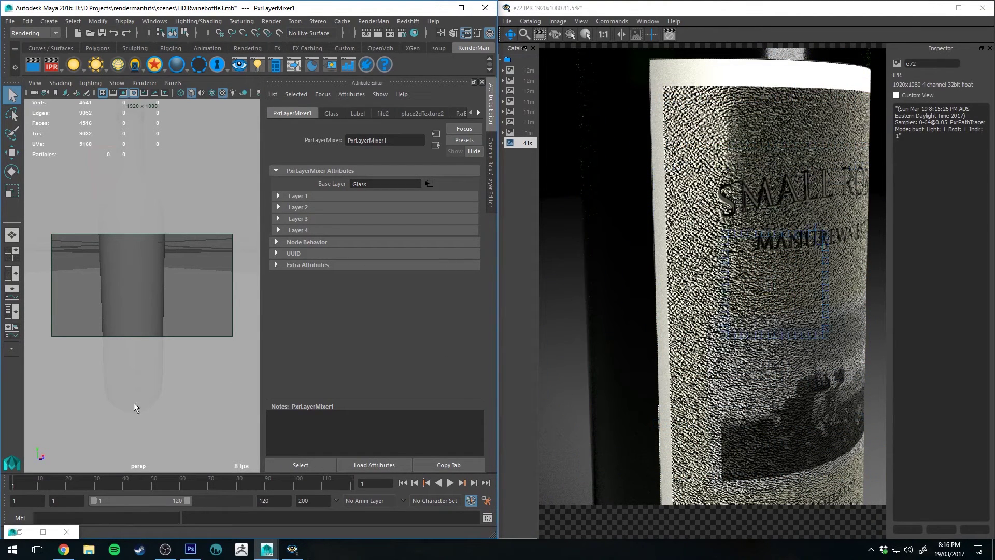
Step: Set the scale of PxrBump2 to 0.05 and check the label in the IPR render
click(20, 534)
alt+middle_drag(260, 269, 275, 268)
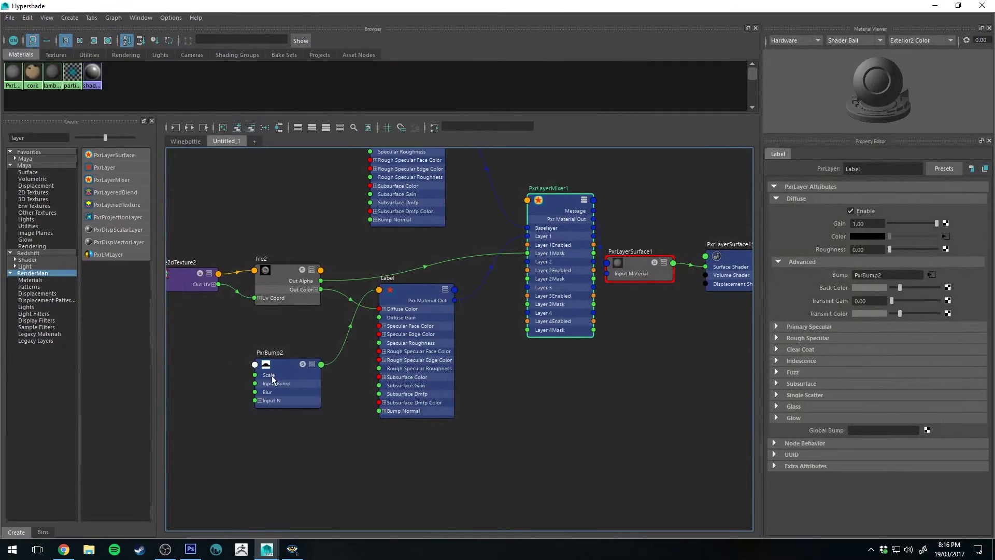
click(275, 380)
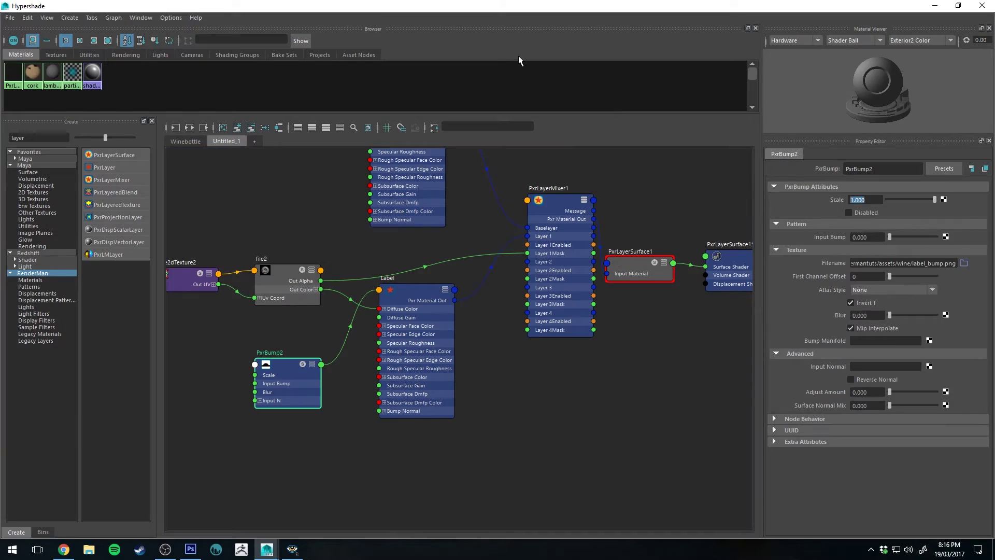
click(935, 6)
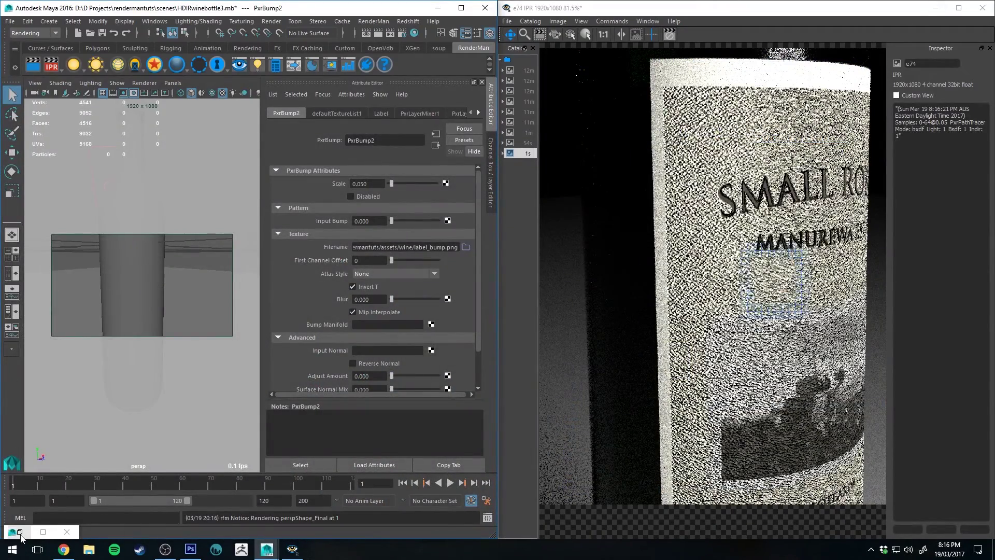
Step: Set the scale of PxrBump2 to 0.01 and check the label close up and on the whole bottle
click(19, 532)
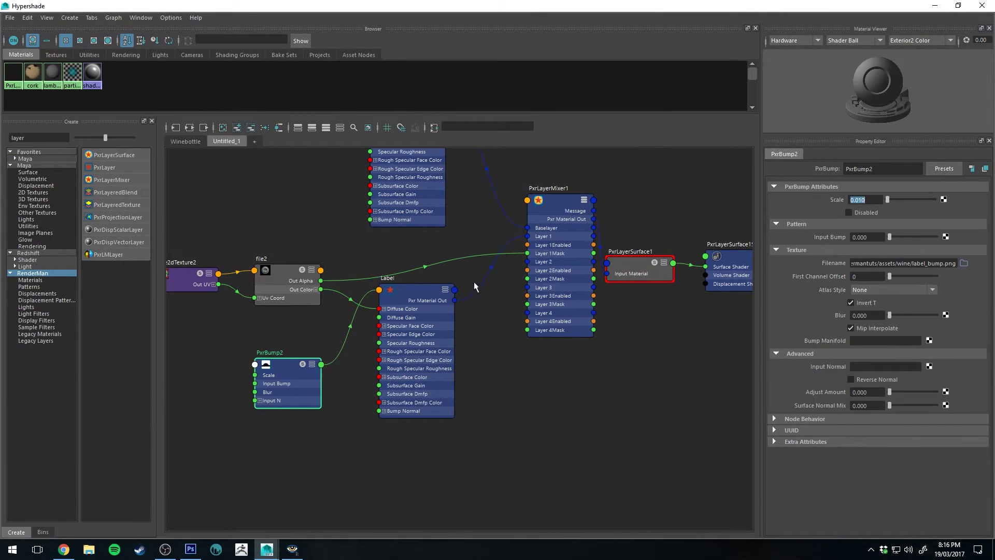
click(935, 6)
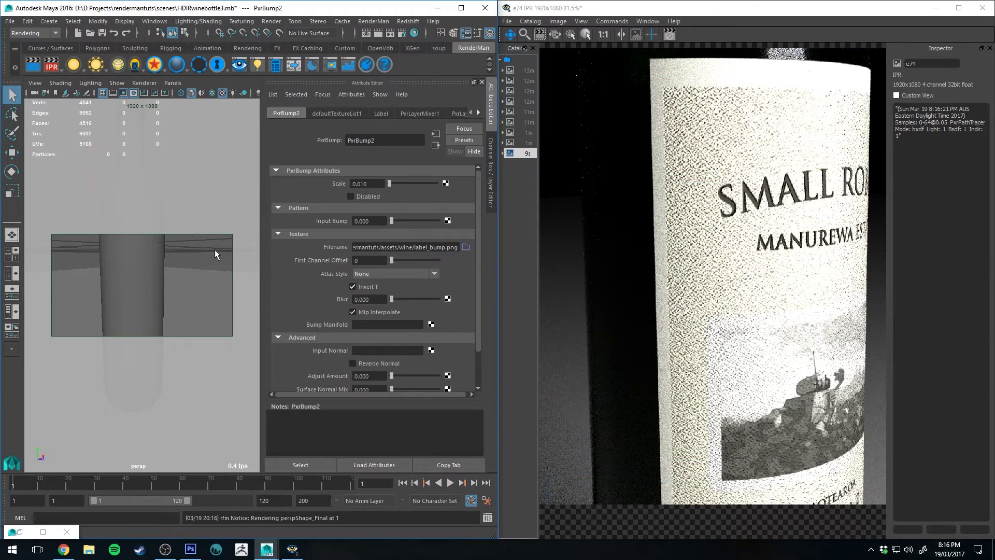
mouse_move(214, 250)
alt+mouse_down()
mouse_move(207, 254)
mouse_move(217, 282)
mouse_move(206, 245)
alt+mouse_up()
alt+right_drag(206, 245, 205, 202)
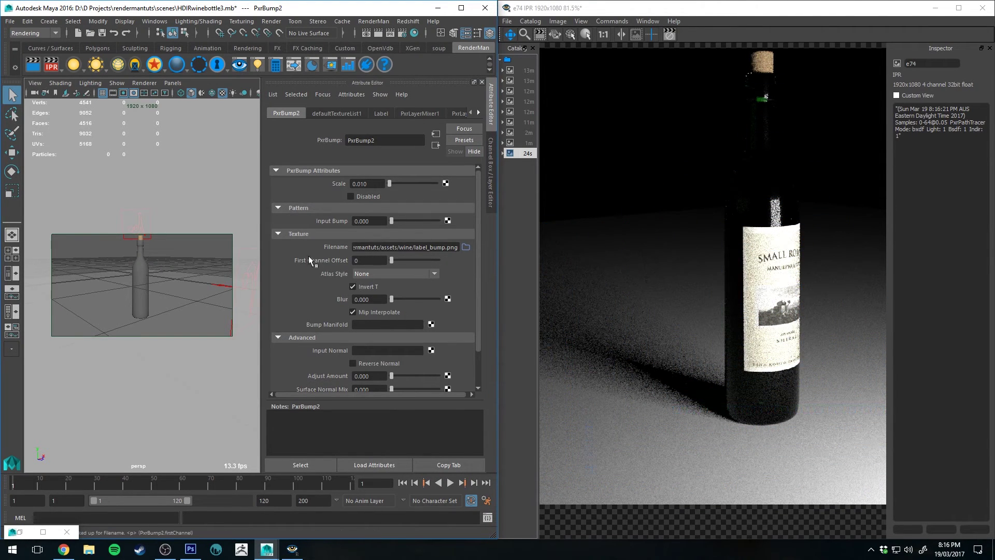
alt+drag(229, 240, 144, 247)
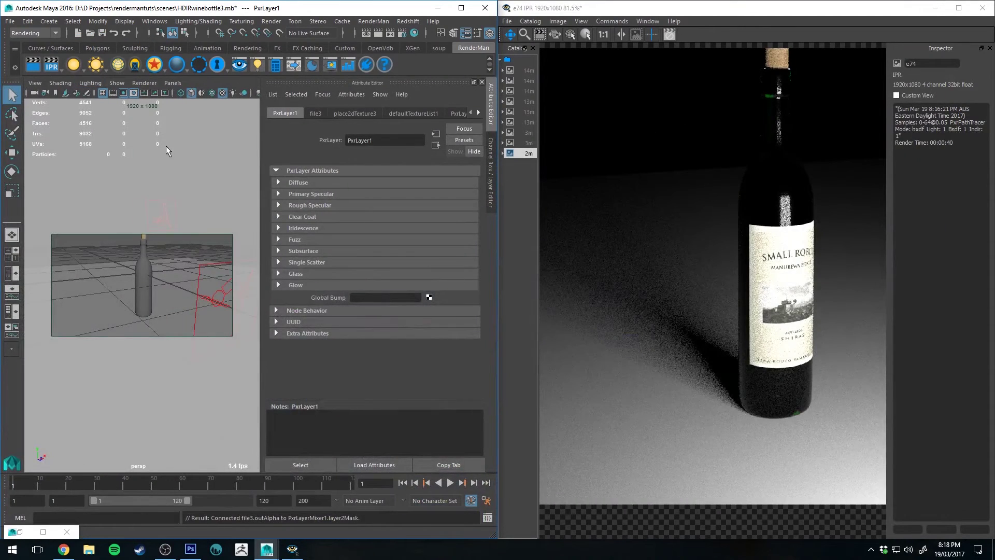
Step: Examine the neck label and the whole bottle in the IPR render
click(166, 150)
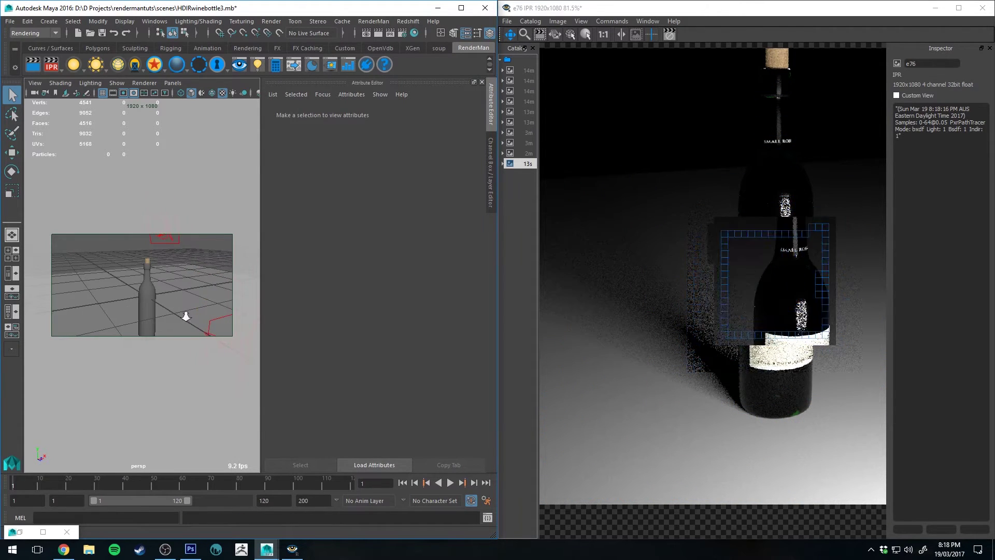
scroll(197, 309, up, 5)
alt+middle_drag(186, 237, 182, 284)
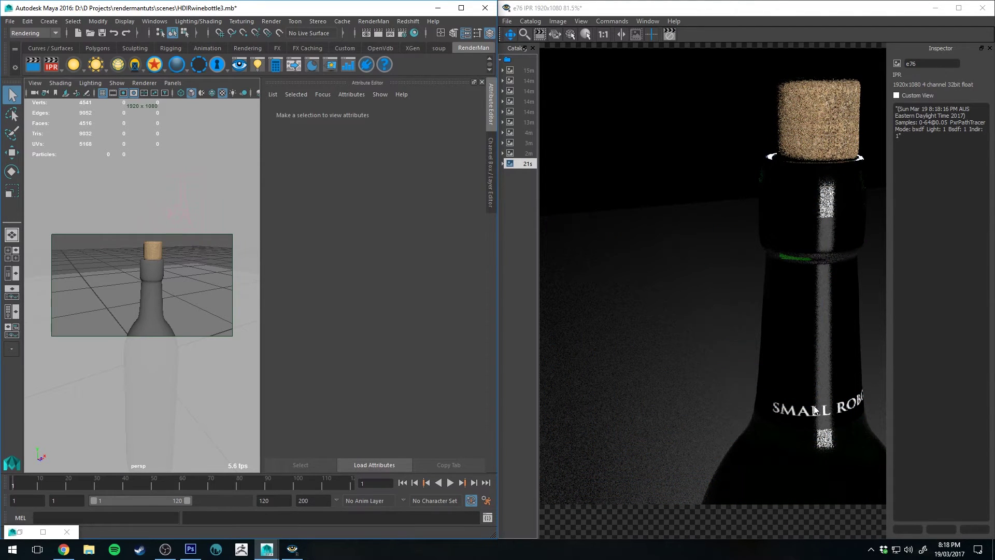
alt+right_drag(218, 278, 200, 260)
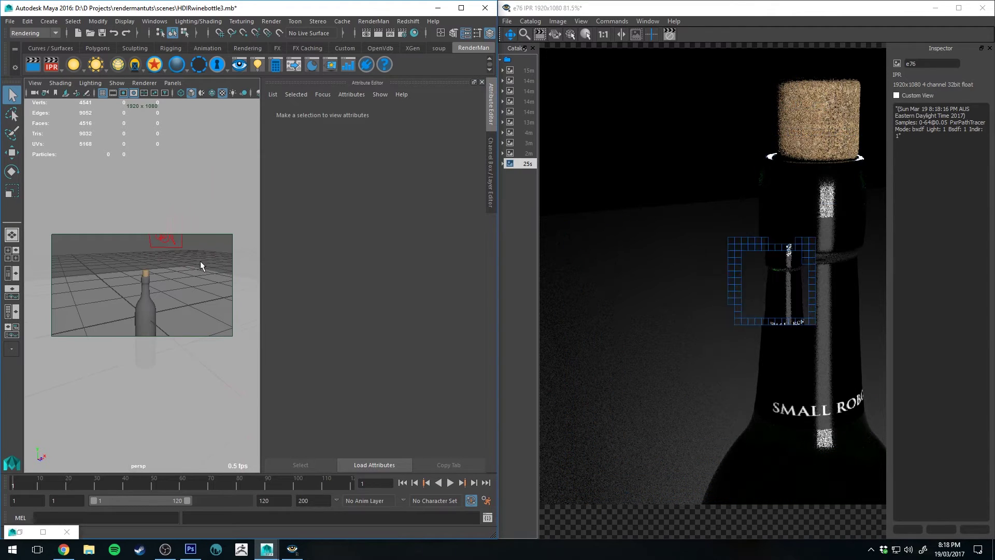
mouse_move(201, 261)
alt+middle_down()
mouse_move(200, 234)
mouse_move(204, 257)
alt+middle_up()
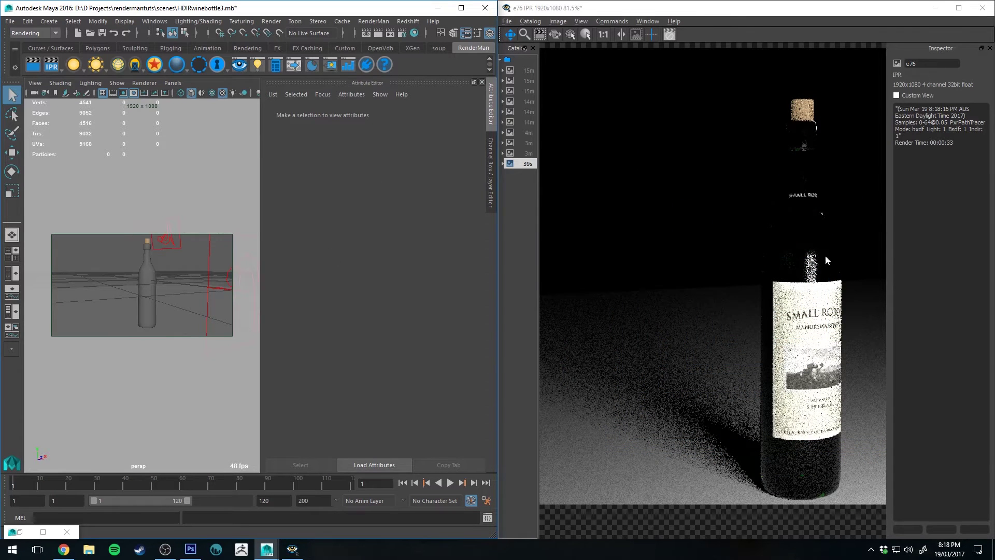
drag(826, 260, 756, 252)
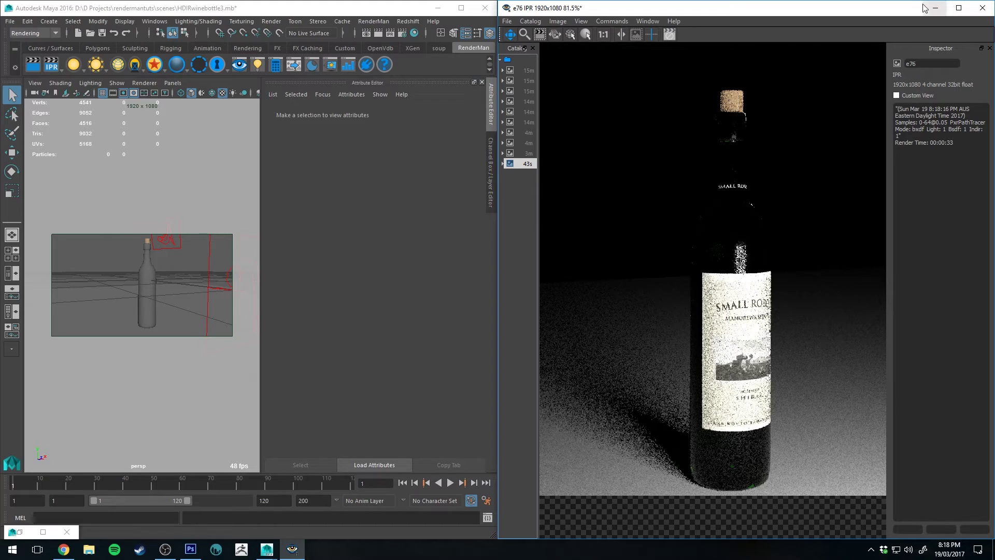
Step: Save the scene and switch the renderer to Maya Hardware 2.0 in the render settings
click(297, 12)
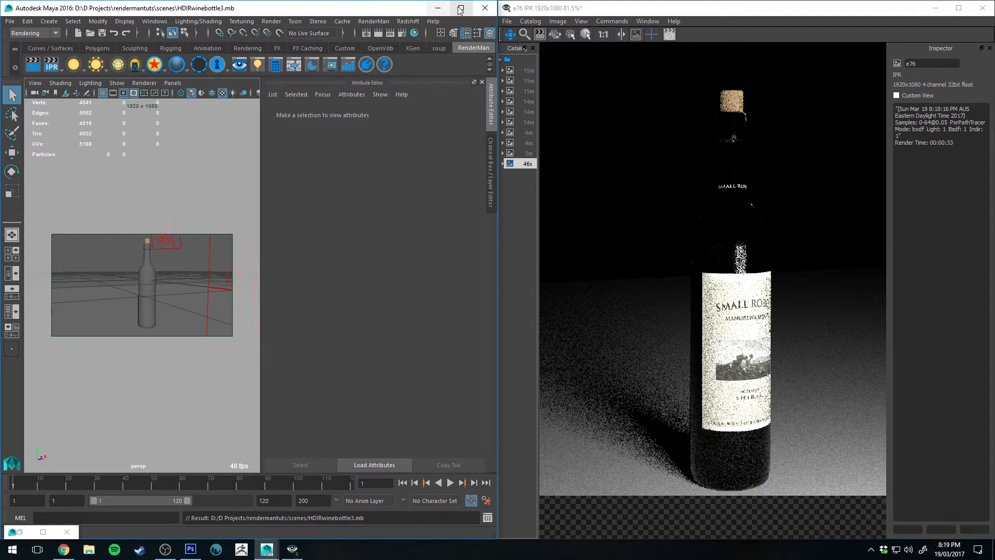
click(460, 8)
alt+drag(520, 195, 522, 224)
click(403, 29)
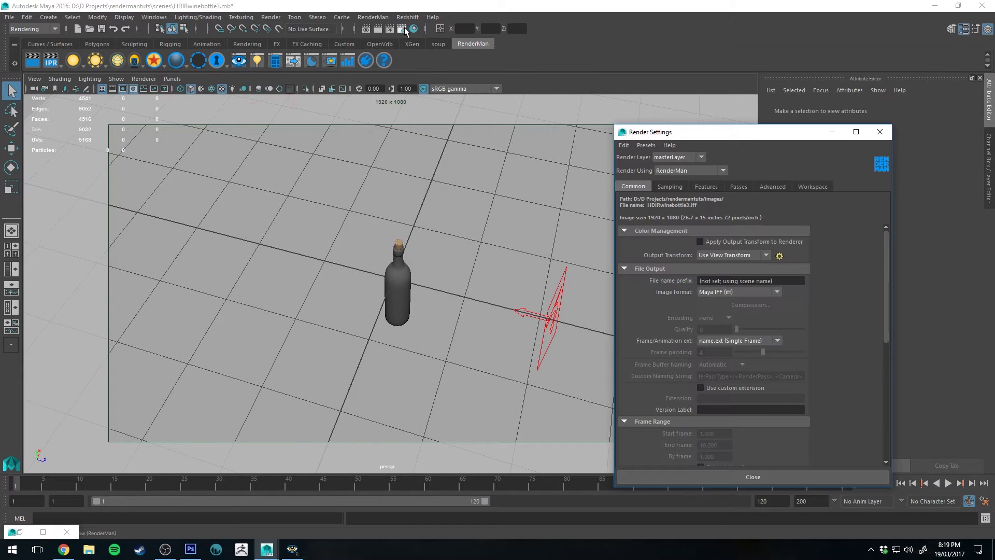
click(693, 170)
click(692, 204)
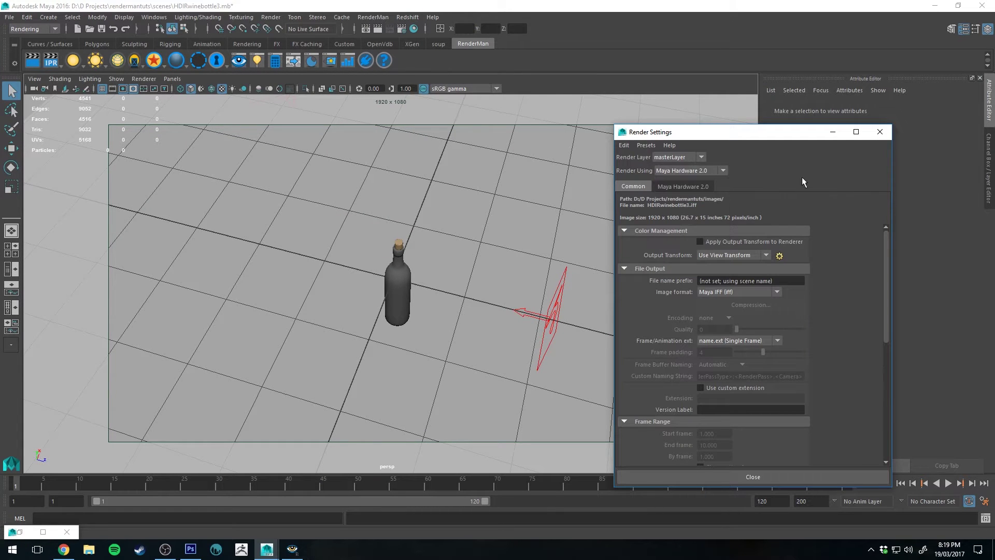
click(880, 133)
Step: Create a standard Maya spot light in the wine bottle scene
alt+drag(459, 175, 431, 202)
click(46, 18)
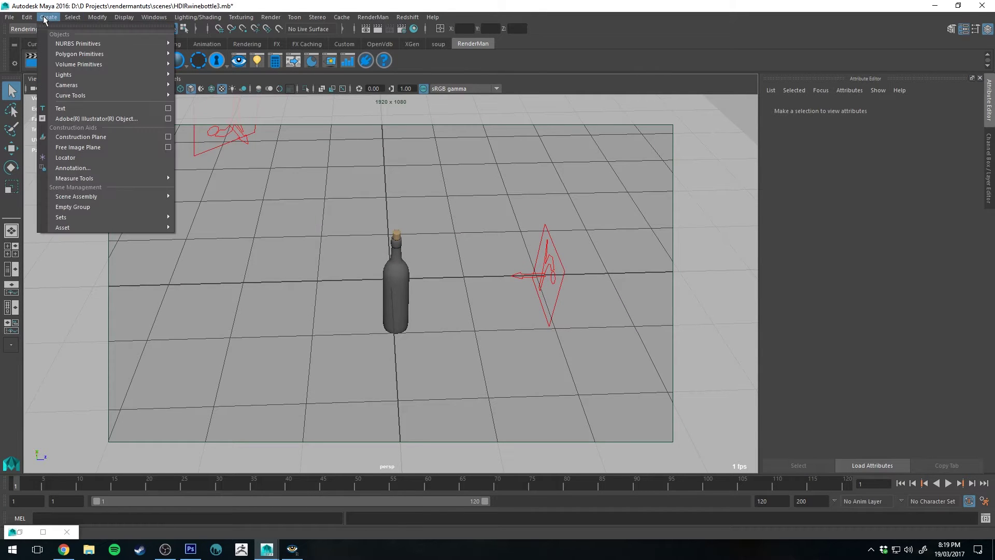
mouse_move(78, 75)
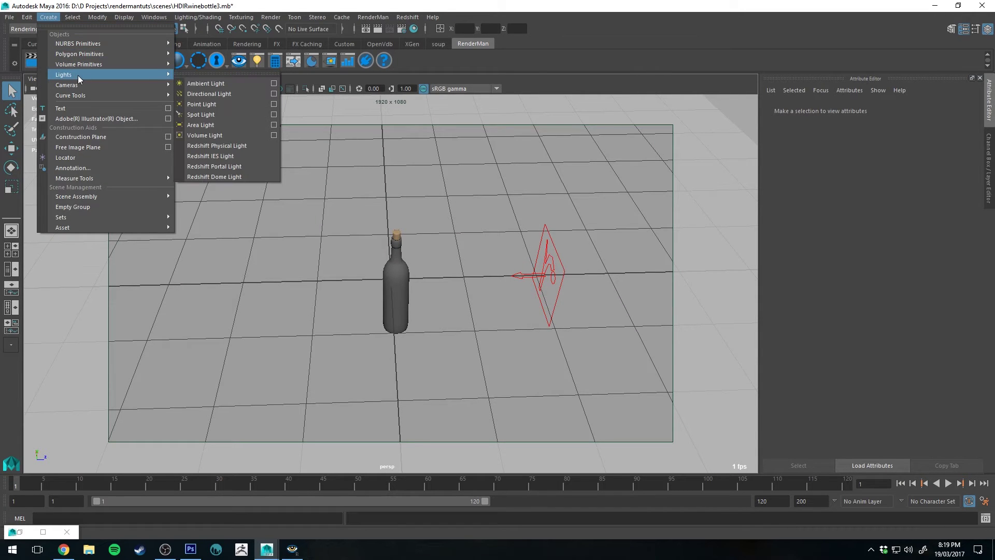
click(233, 116)
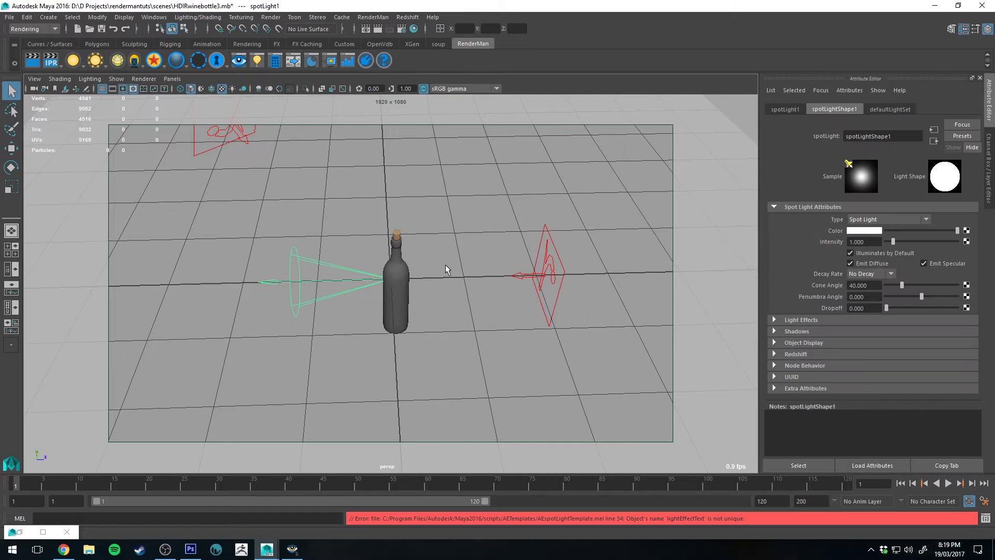
Step: Set the spot light's Rotate X to -90 so it points downward, and deselect it
click(989, 158)
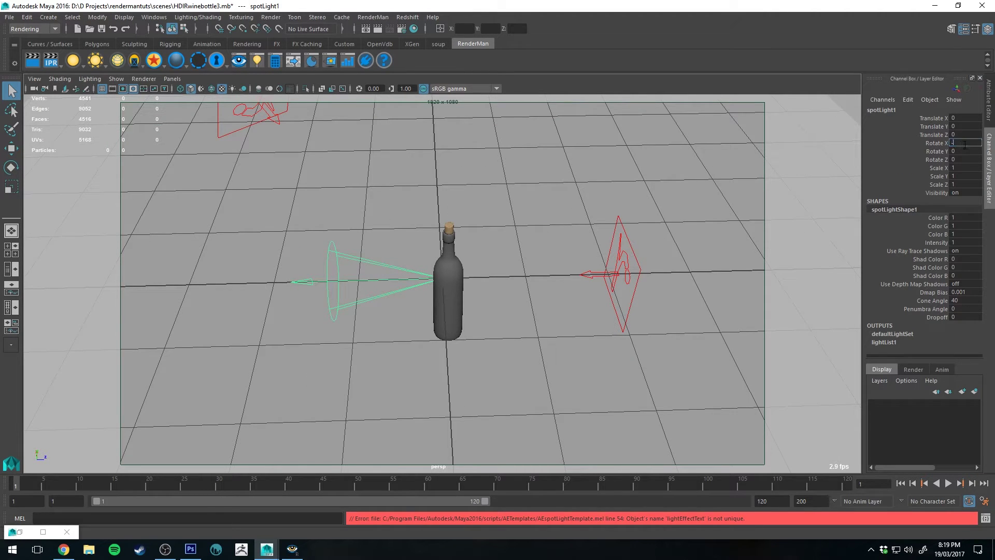
click(966, 145)
text(-90)
key(Return)
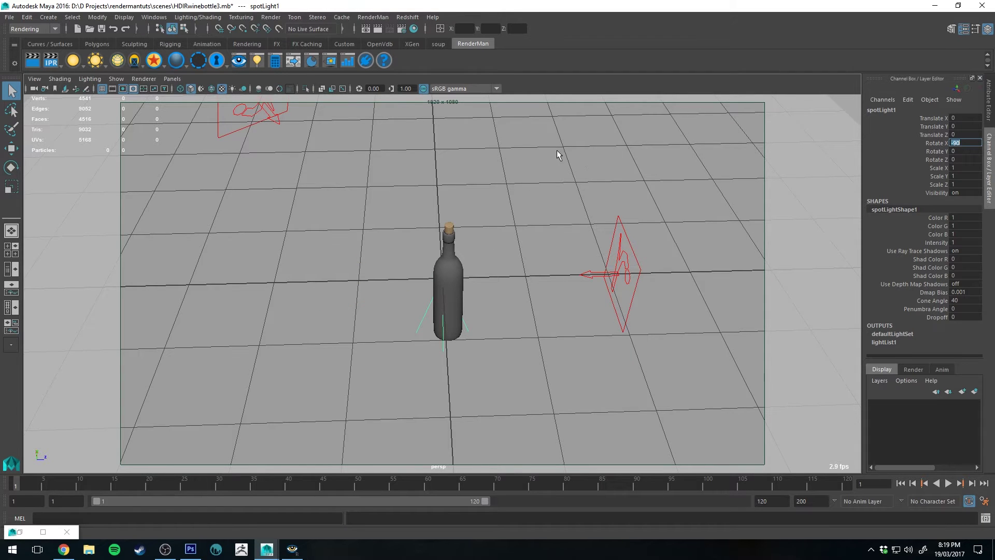
alt+drag(558, 154, 643, 135)
click(409, 372)
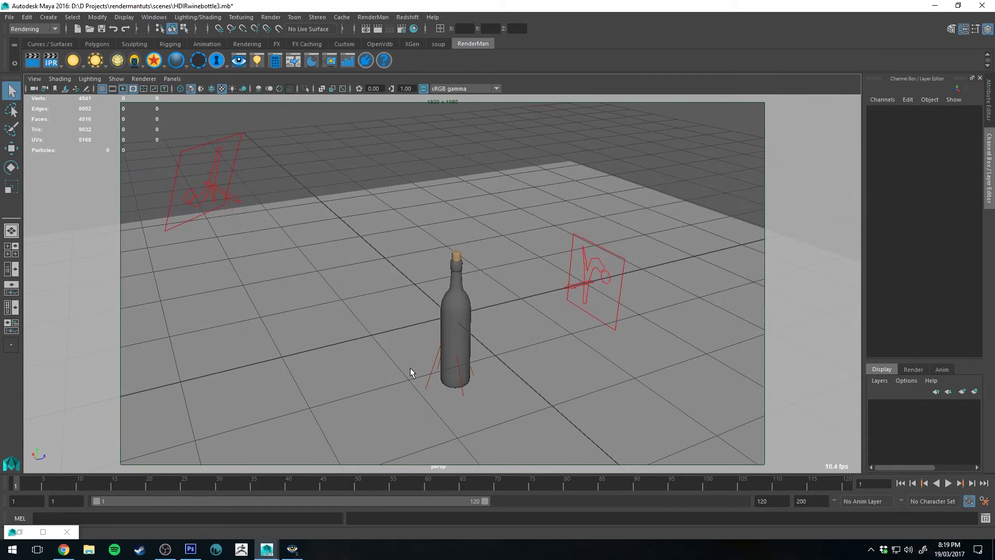
Step: Raise the spot light straight up above the wine bottle, to a Translate Y of about 1.671
click(434, 369)
key(w)
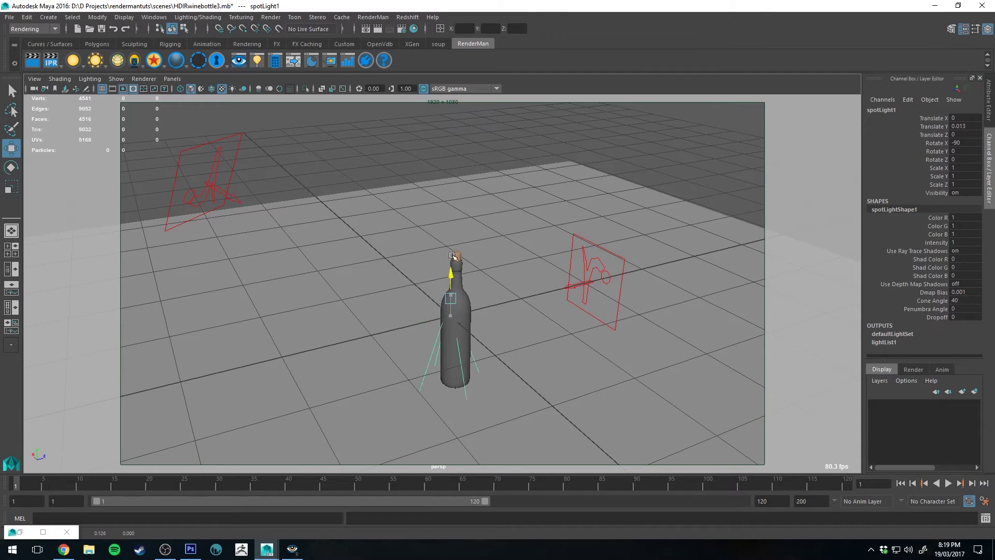
drag(451, 290, 415, 204)
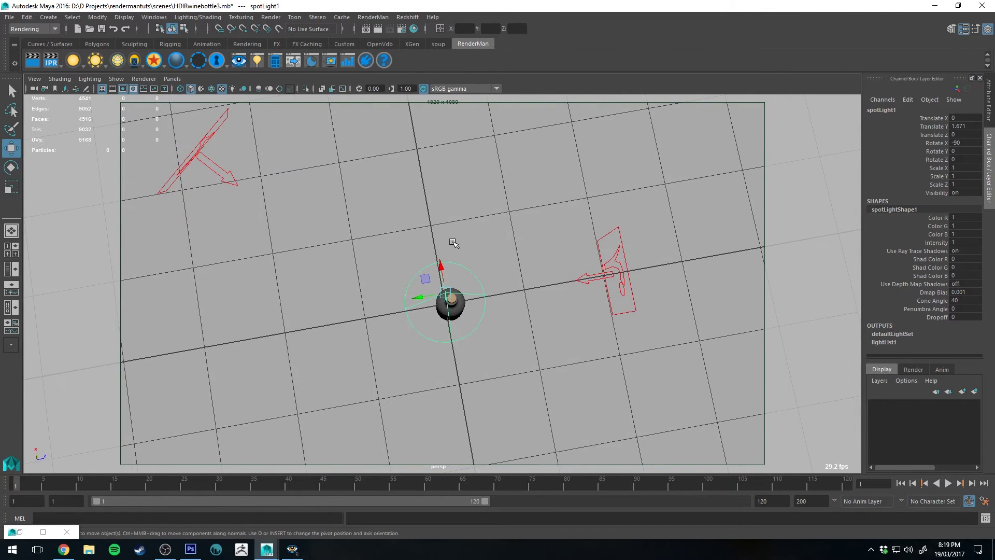
Step: Centre the spot light over the bottle's neck in the top view, at a Translate Z of about 0.077
alt+drag(484, 308, 495, 150)
key(space)
scroll(262, 188, up, 5)
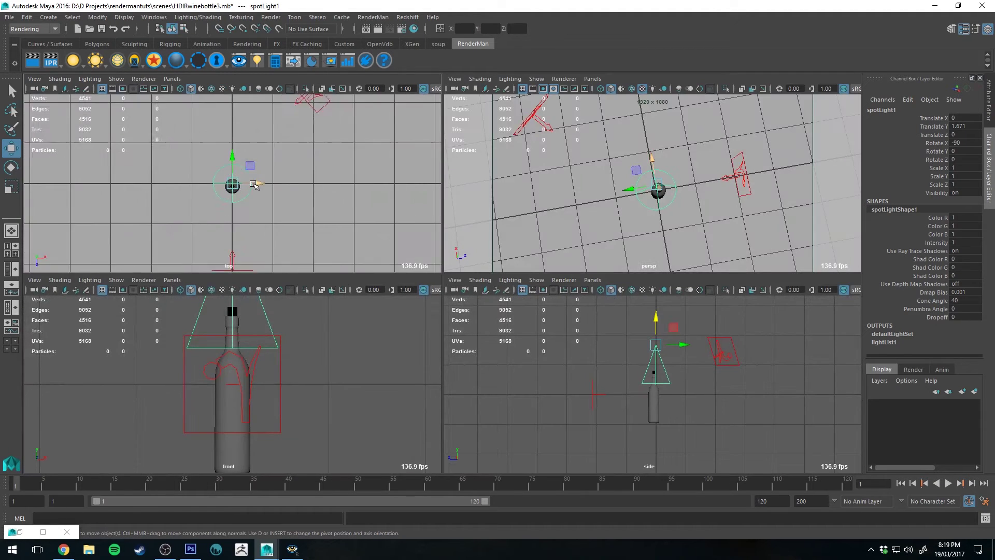
scroll(251, 166, up, 2)
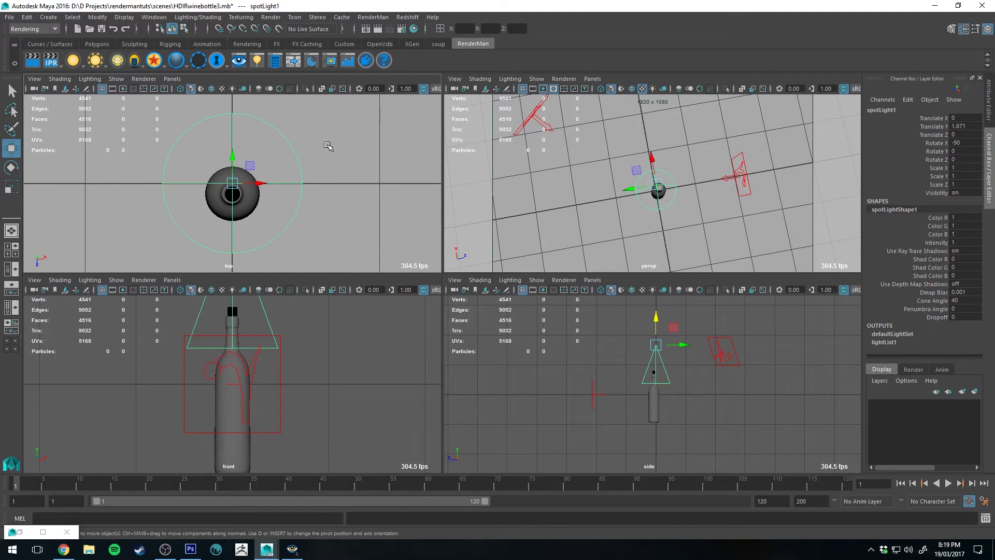
drag(233, 154, 266, 197)
drag(236, 165, 261, 198)
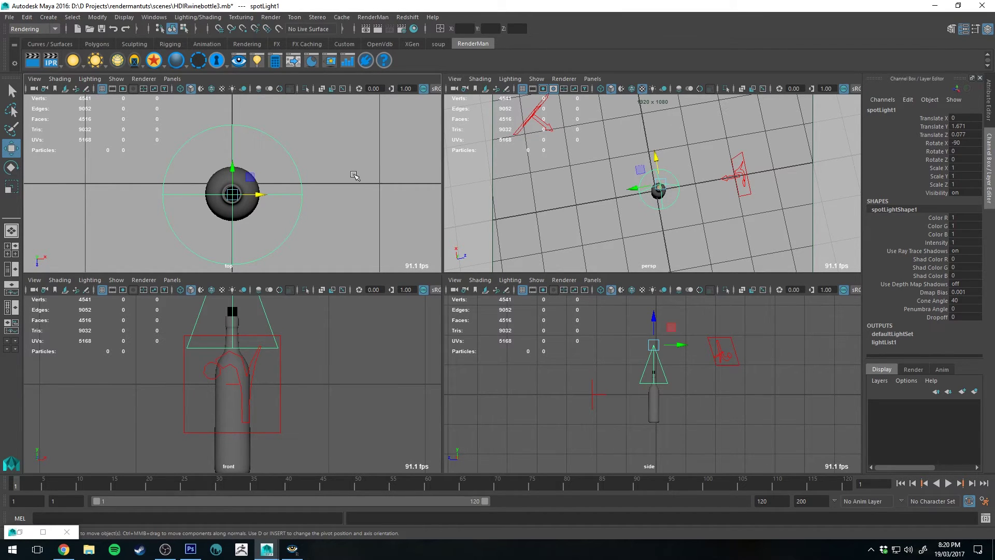
Step: Raise the spot light to a Translate Y of about 2.484 and set its light color to red
alt+drag(607, 187, 641, 96)
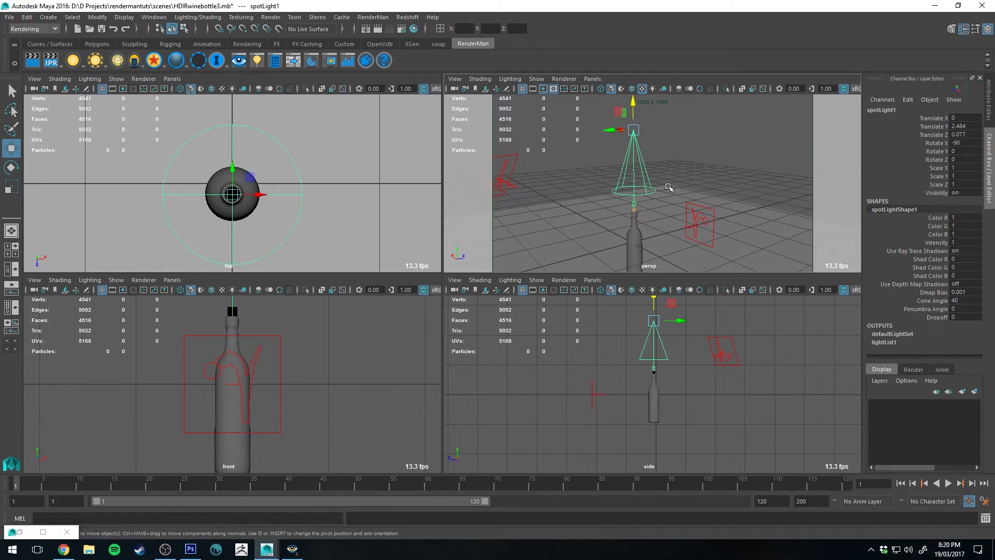
key(ctrl+a)
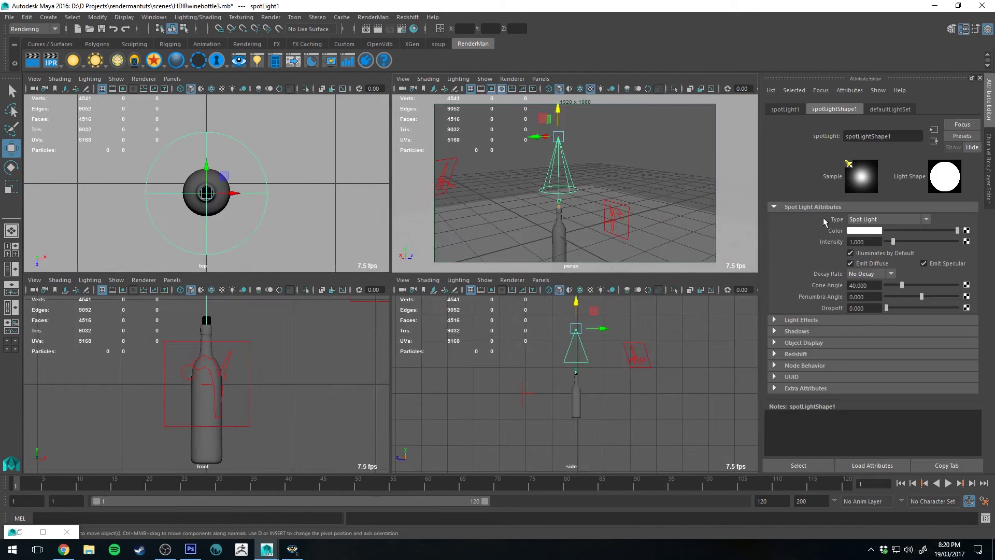
click(855, 234)
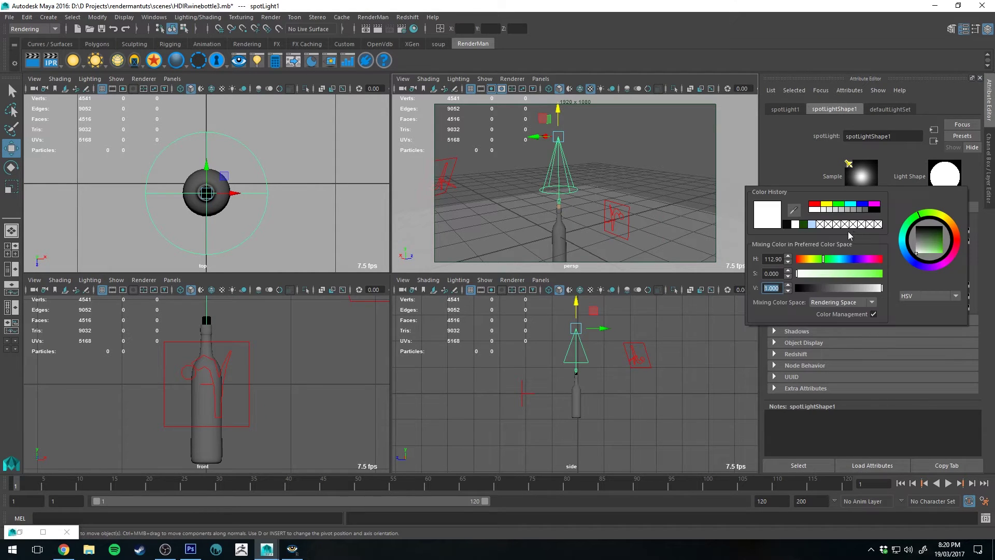
click(820, 208)
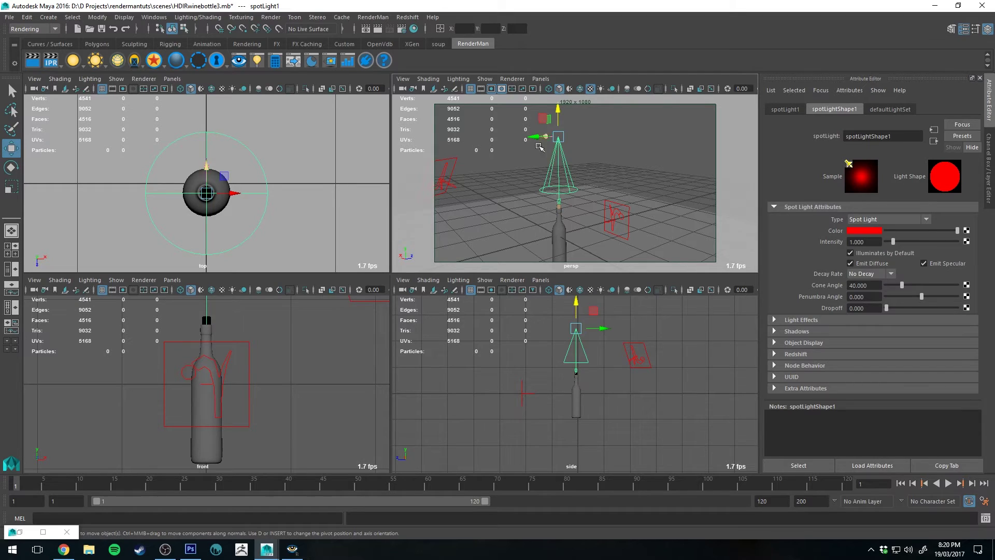
Step: Set the spot light's Cone Angle to 30 and its Penumbra Angle to 10
alt+drag(593, 207, 525, 193)
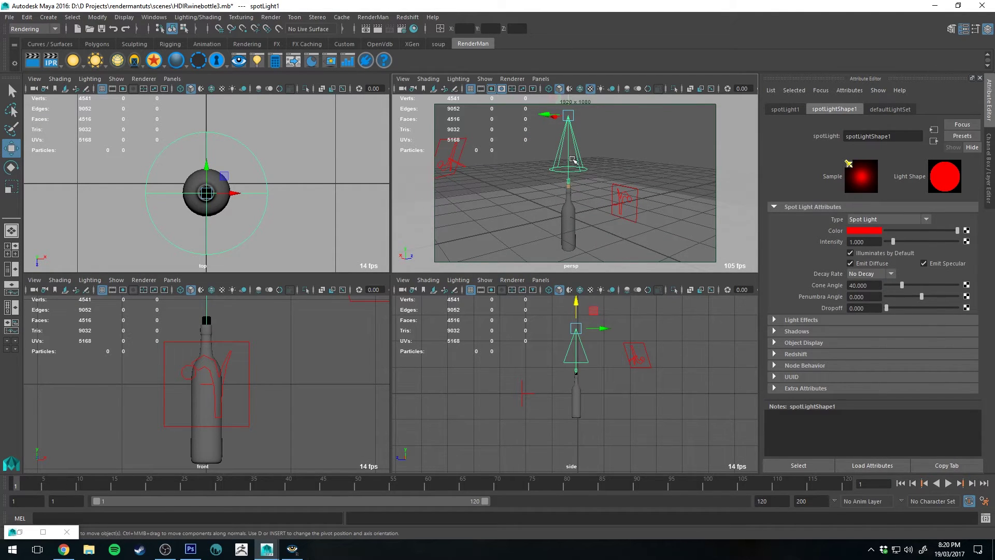
double_click(873, 284)
text(30)
key(Return)
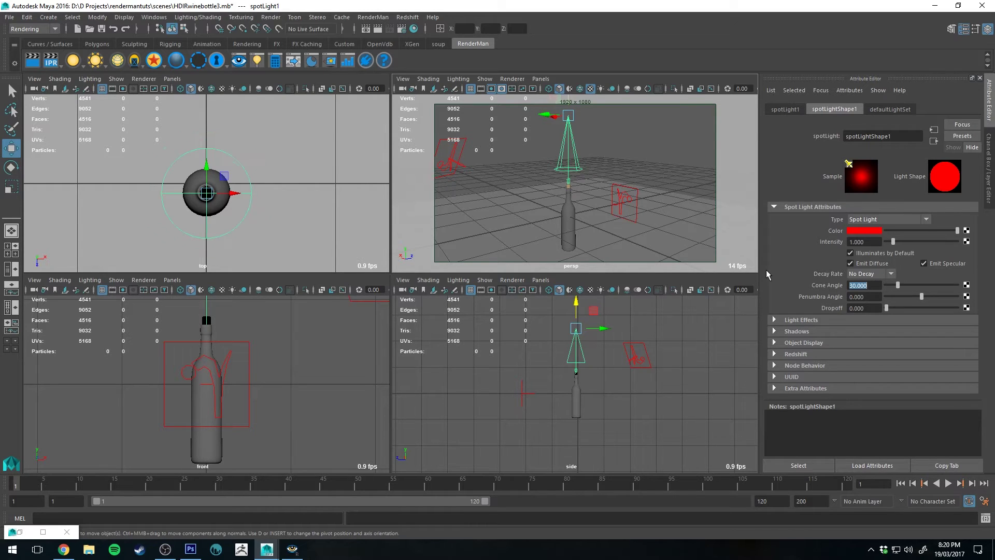
double_click(869, 297)
text(10)
key(Return)
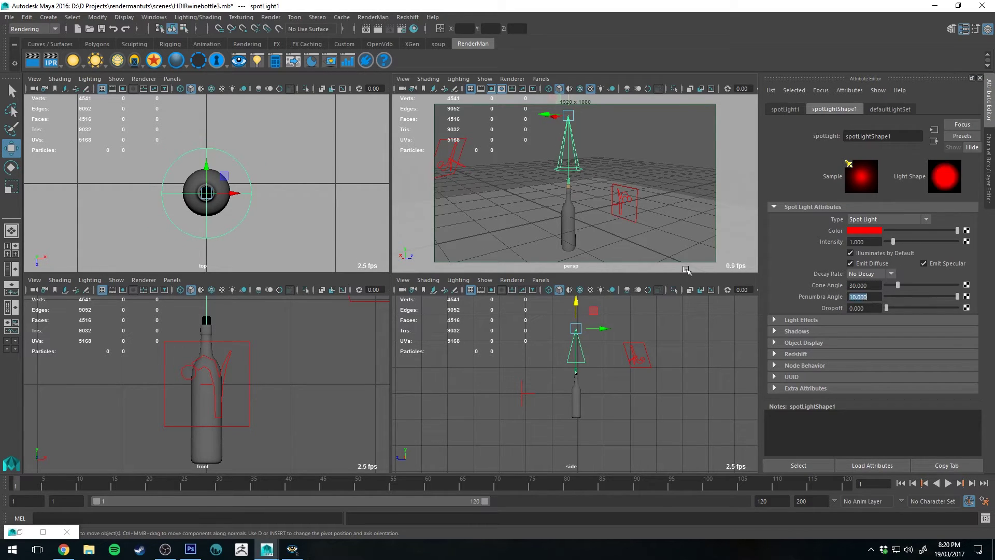
Step: Try Dropoff values of 255 and 100 on the spot light
double_click(861, 308)
text(25)
key(Return)
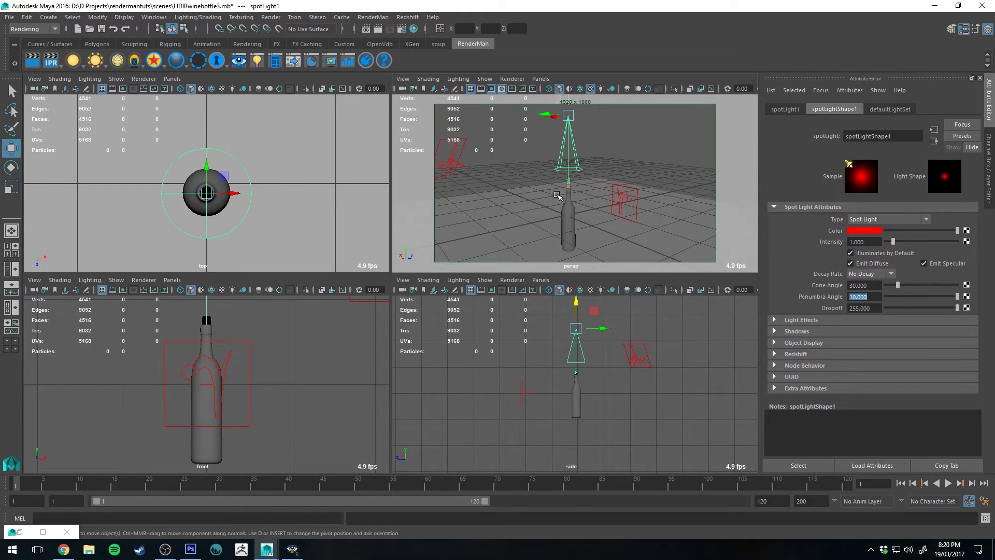
double_click(861, 308)
text(100)
key(Return)
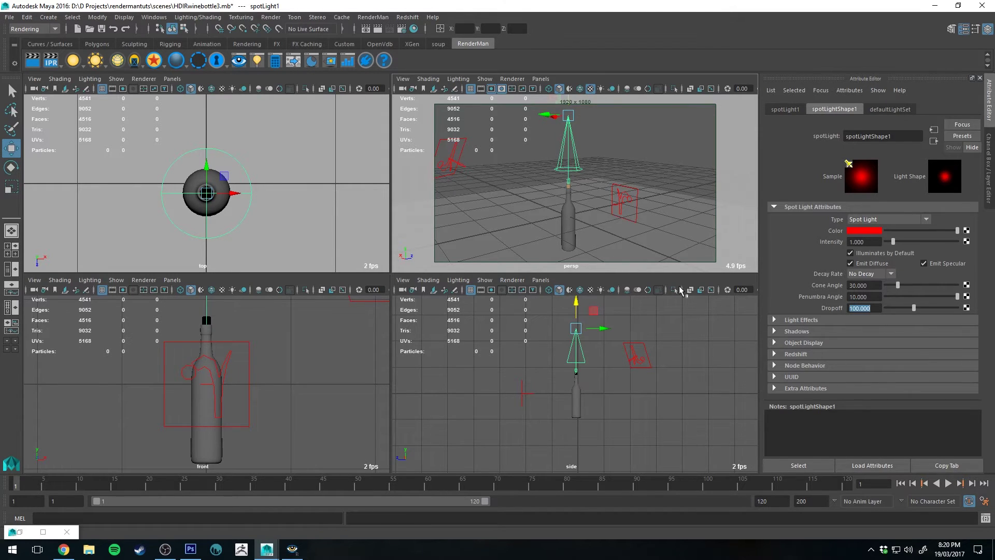
Step: Set the spot light's Dropoff to 50 and check its effect in a Maya Hardware 2.0 render of the perspective view
text(50)
key(Return)
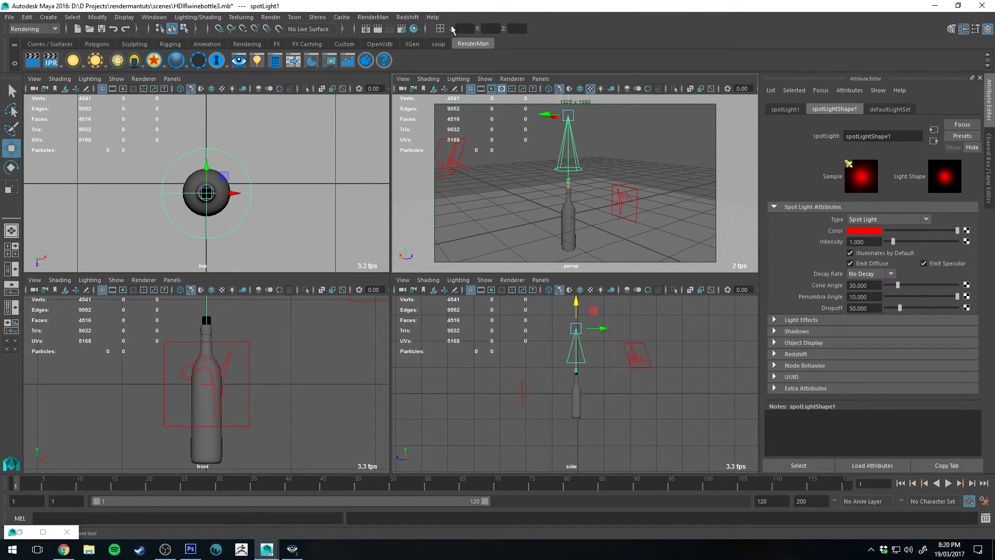
click(378, 29)
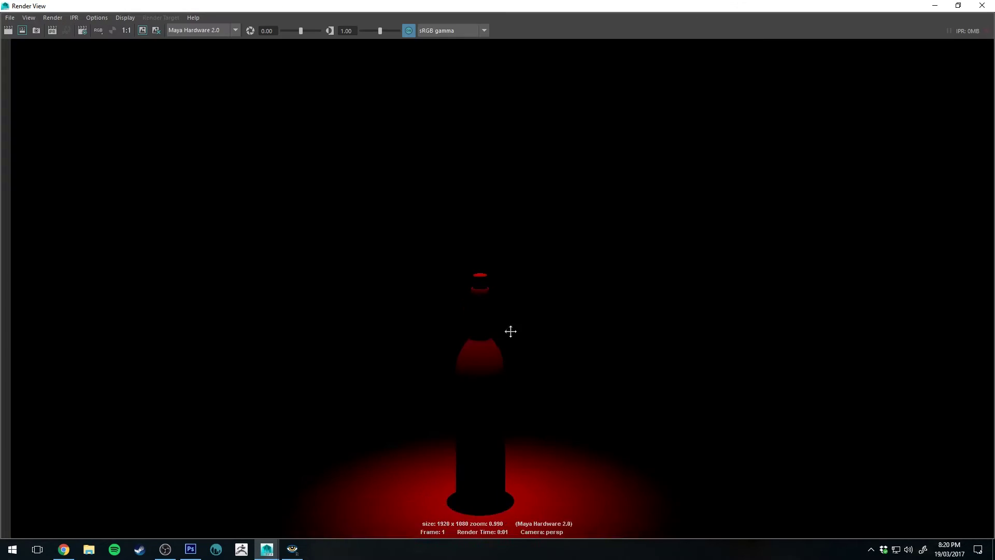
alt+middle_drag(510, 331, 453, 351)
scroll(453, 351, up, 3)
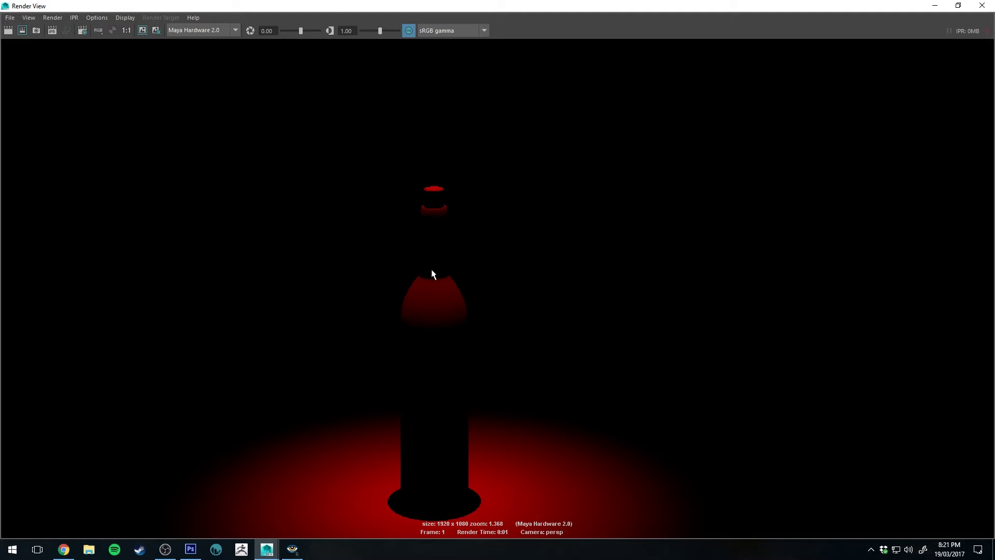
click(935, 7)
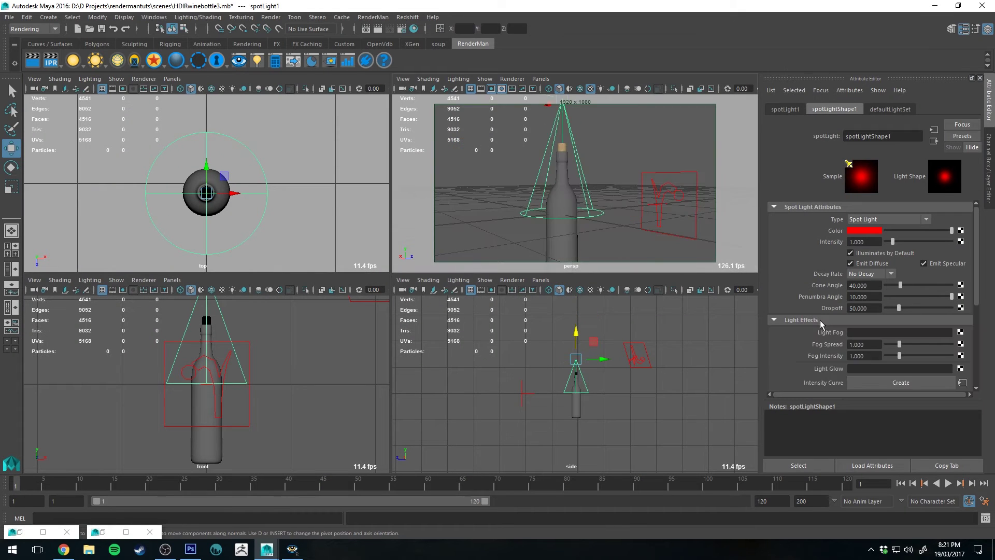
Step: Render the bottle again and examine how the red light falls on its rim, neck and shoulder
click(531, 255)
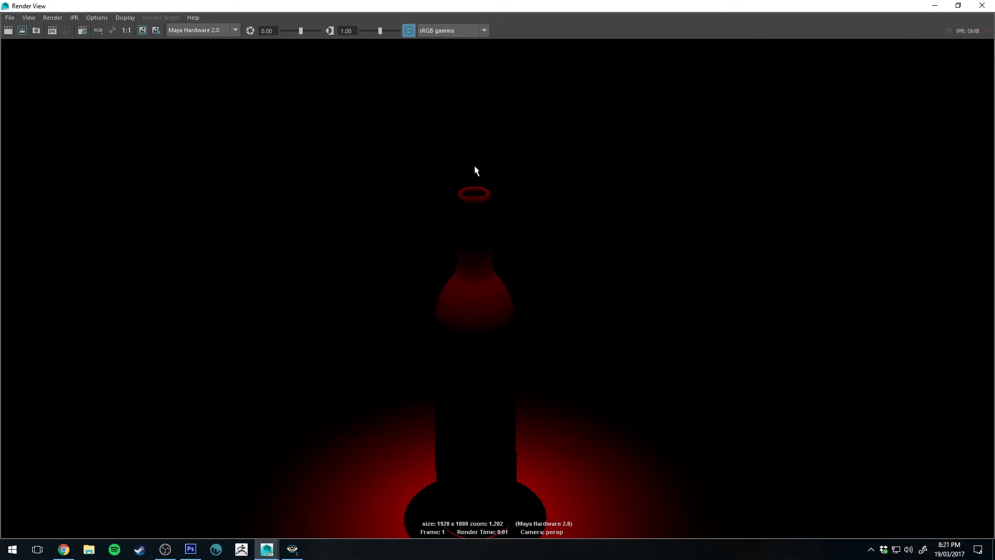
scroll(491, 229, up, 3)
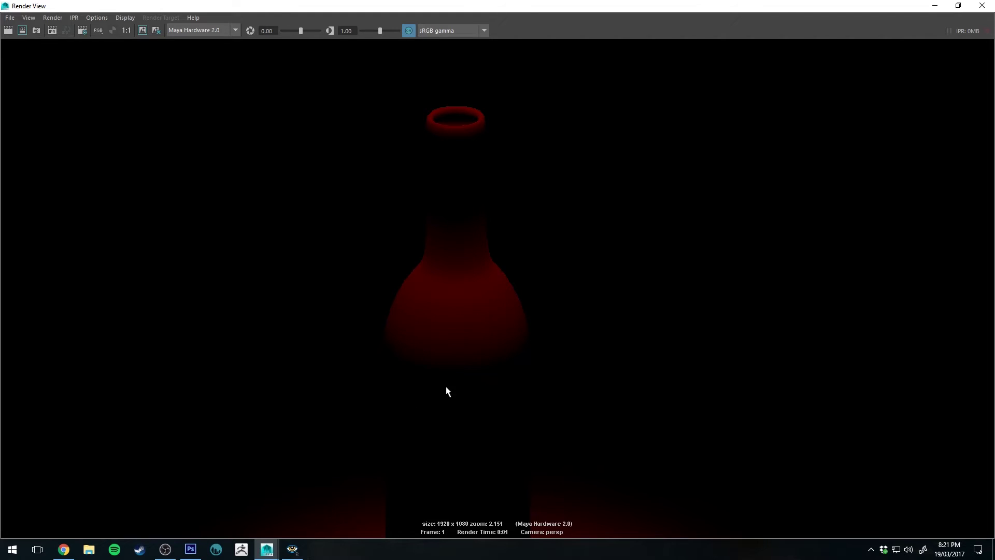
scroll(506, 280, down, 3)
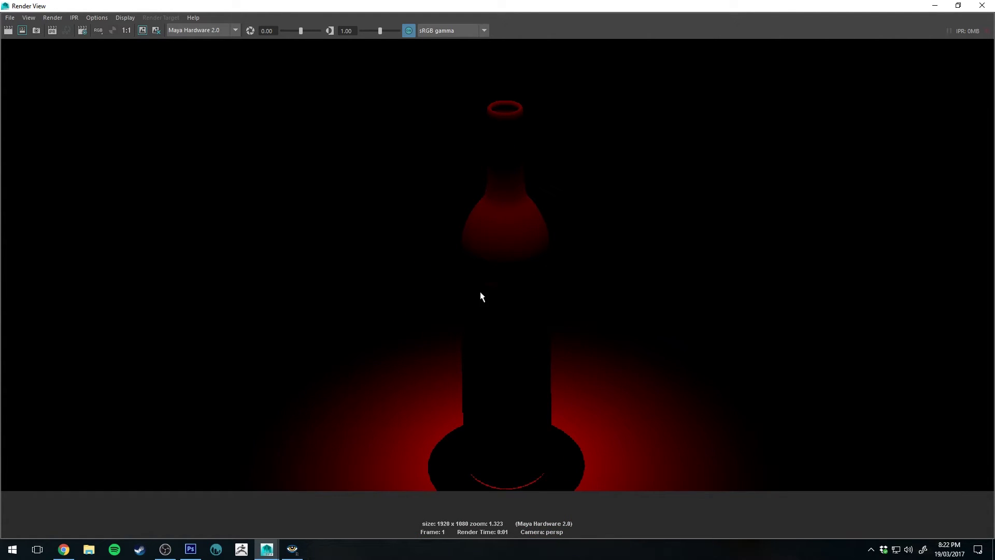
scroll(486, 266, up, 4)
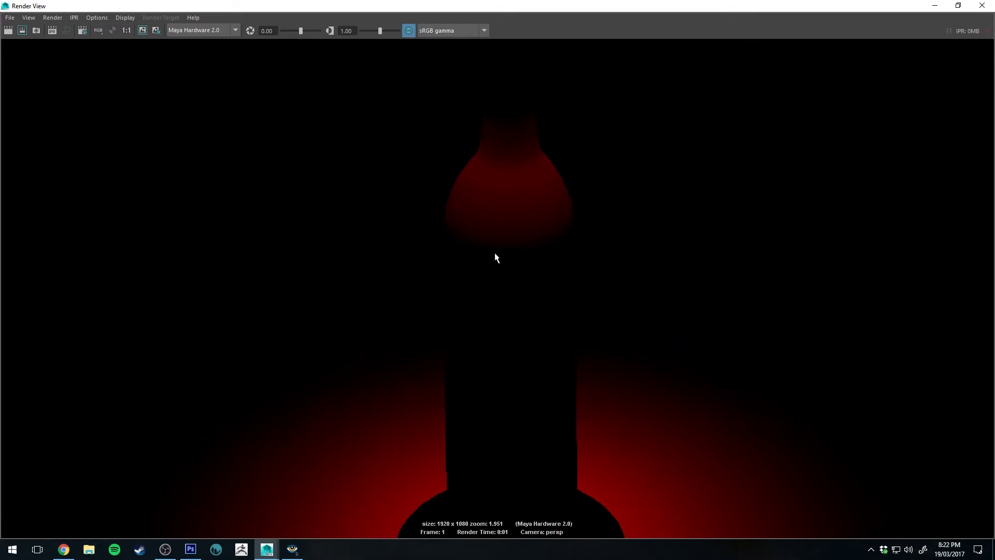
scroll(527, 237, down, 3)
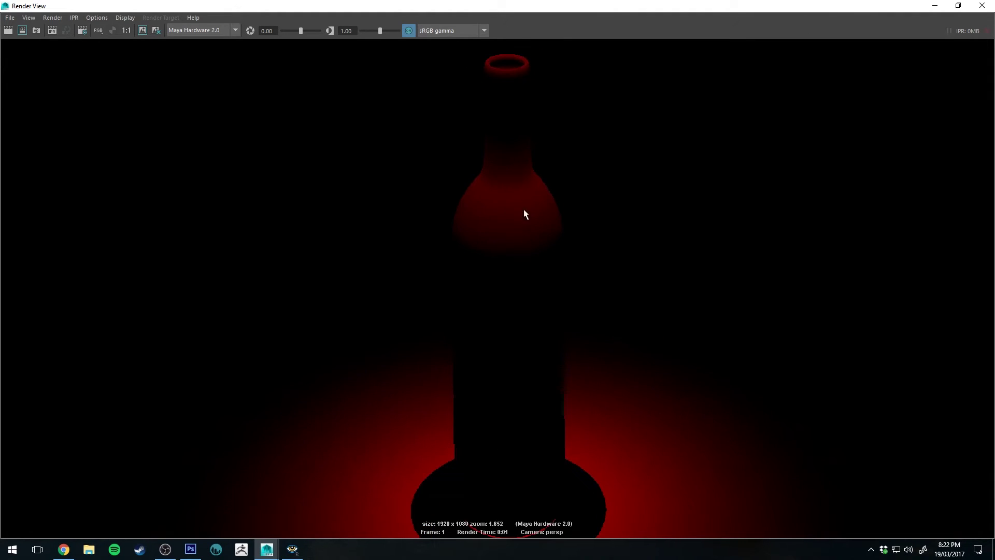
click(939, 5)
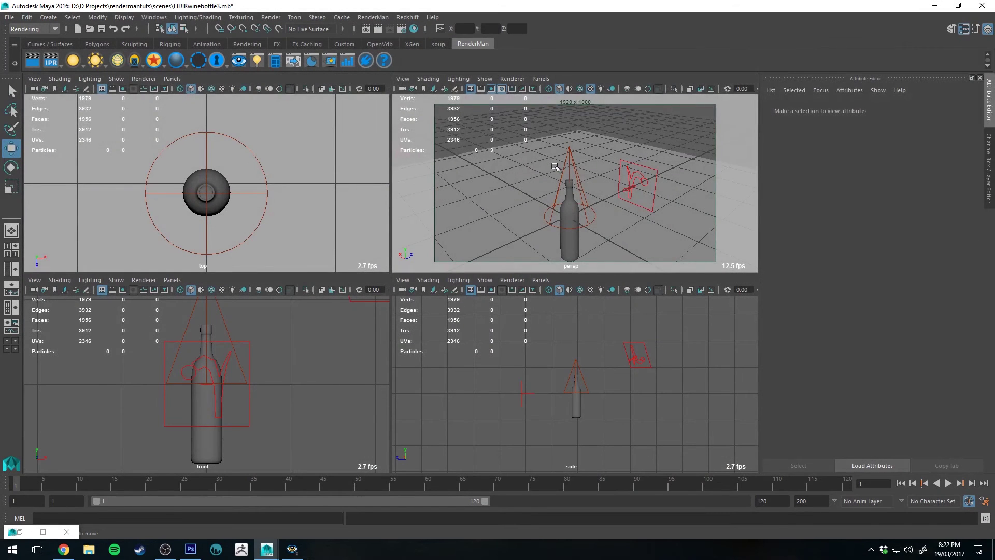
Step: Show the Outliner beside a single perspective view of the bottle scene
alt+drag(570, 199, 553, 157)
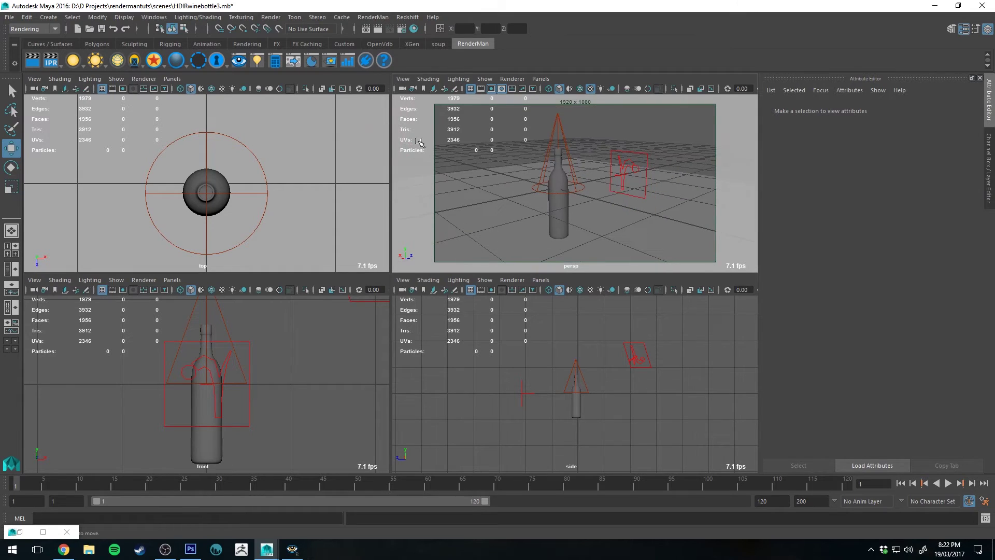
key(space)
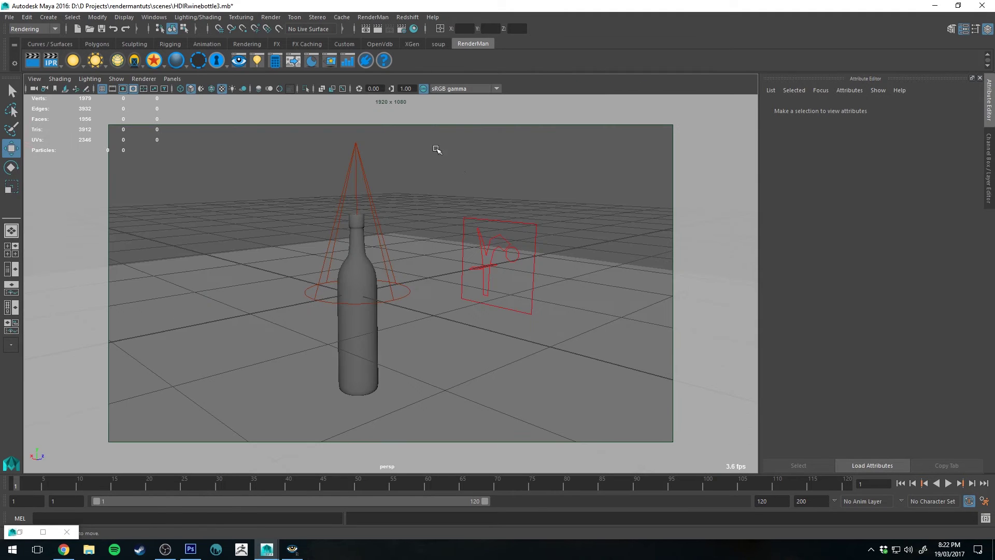
click(15, 270)
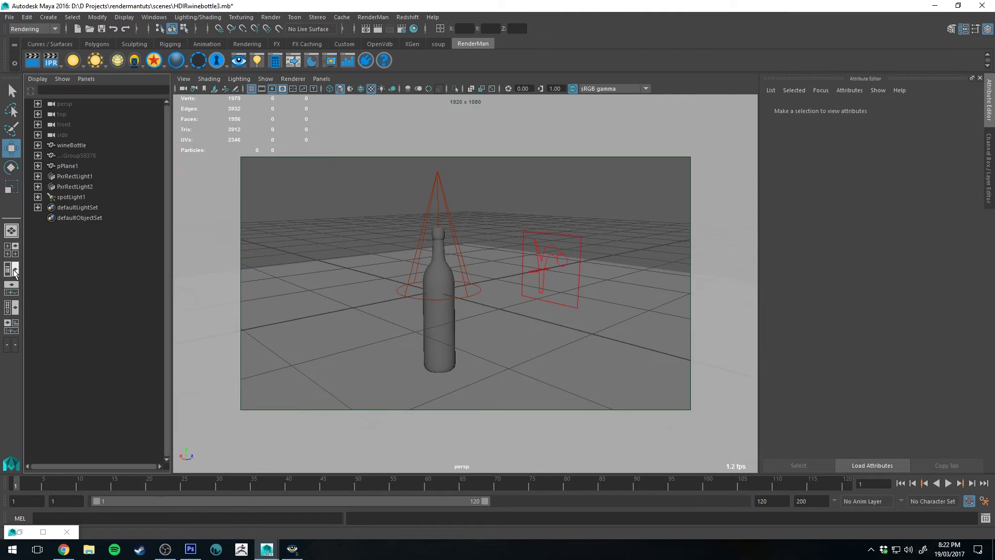
Step: Assign the existing lambert1 material to the wineBottle mesh through the Hypershade and uncover the bottle in the viewport
click(81, 147)
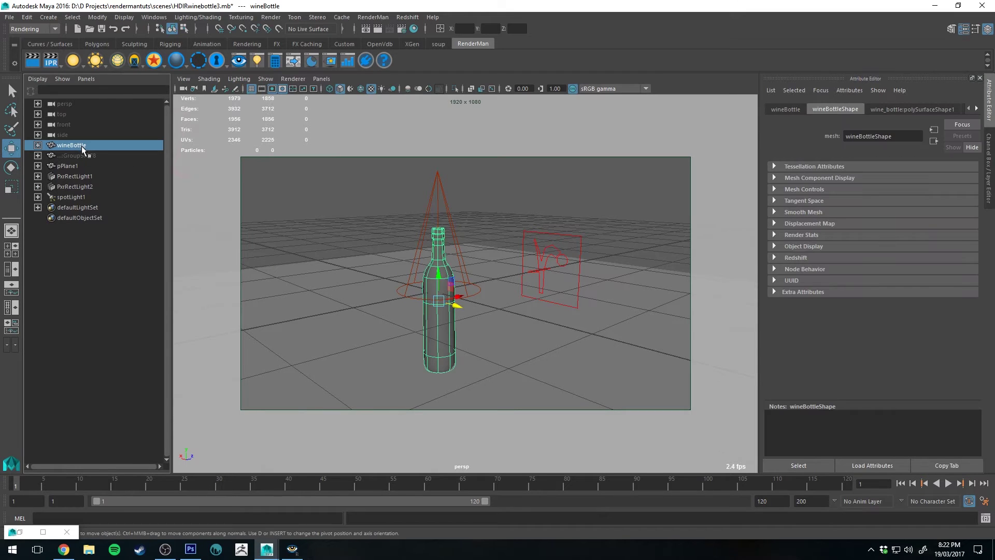
click(414, 28)
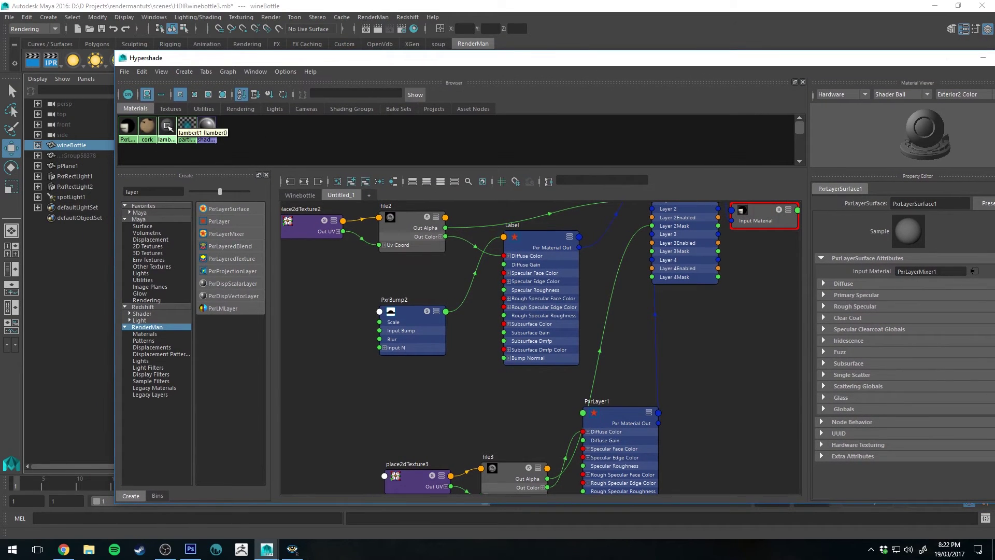
drag(252, 63, 215, 47)
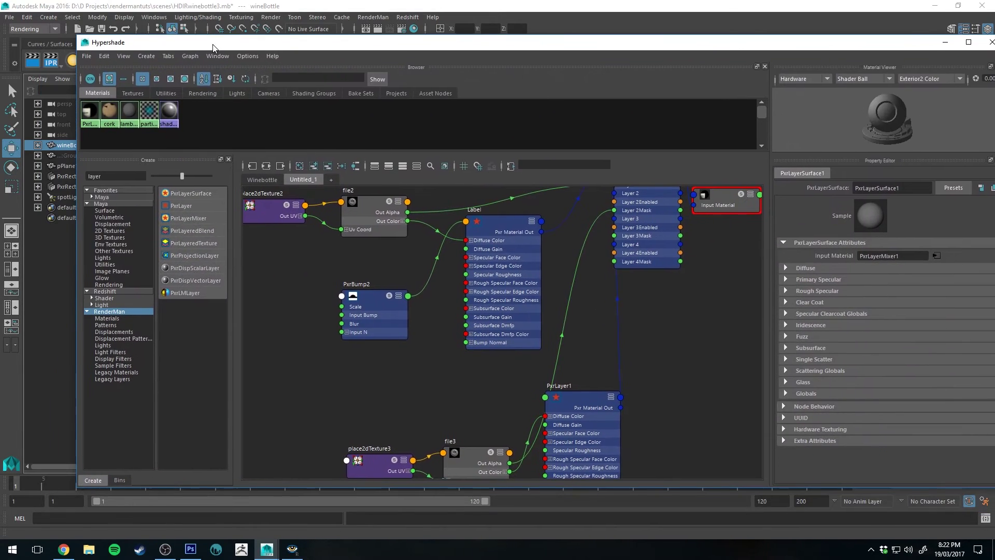
right_click(129, 109)
click(155, 108)
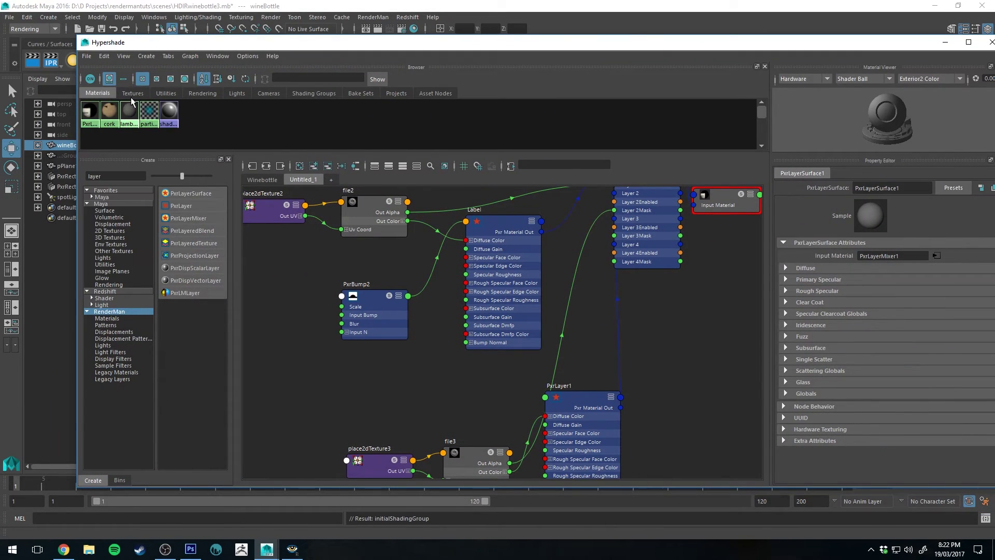
drag(236, 42, 741, 51)
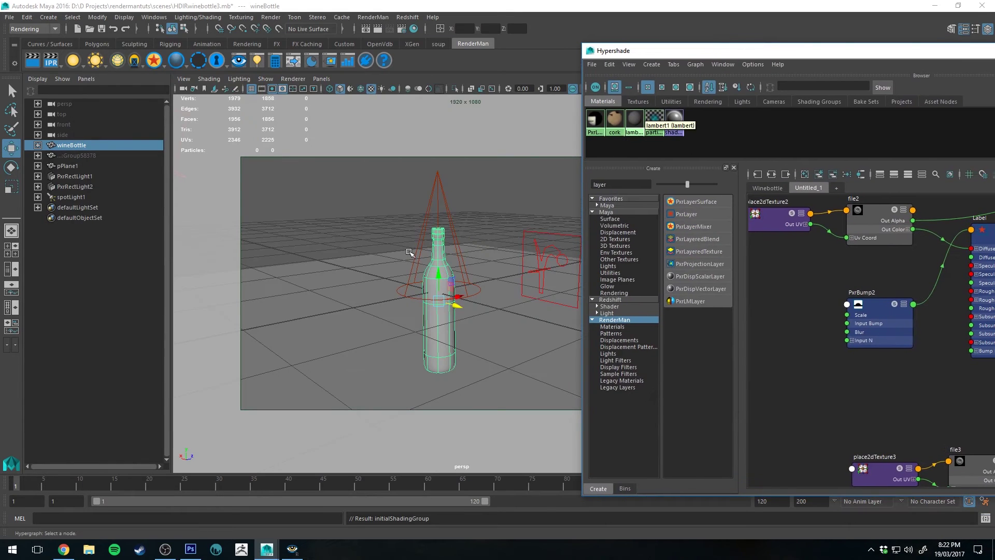
Step: Duplicate the wineBottle mesh
click(503, 197)
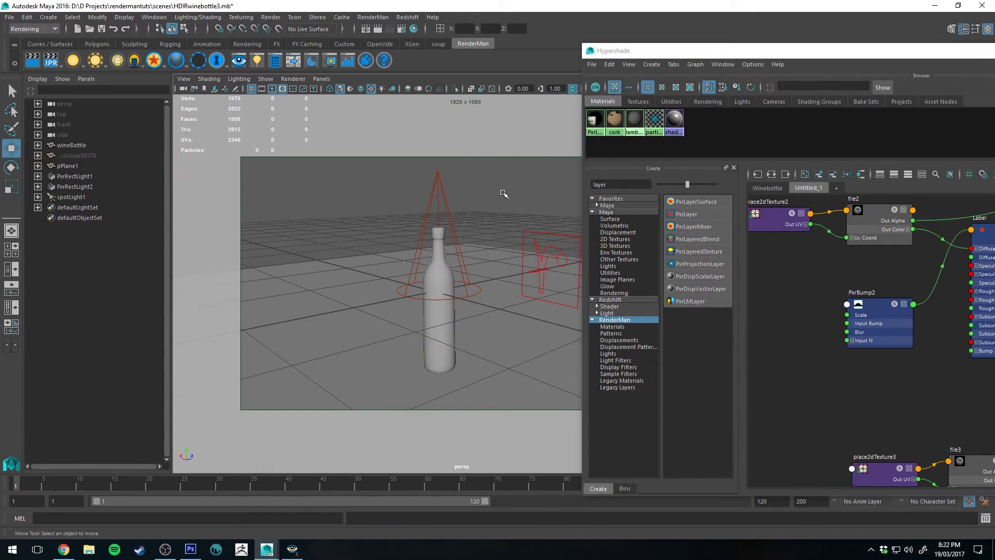
click(437, 327)
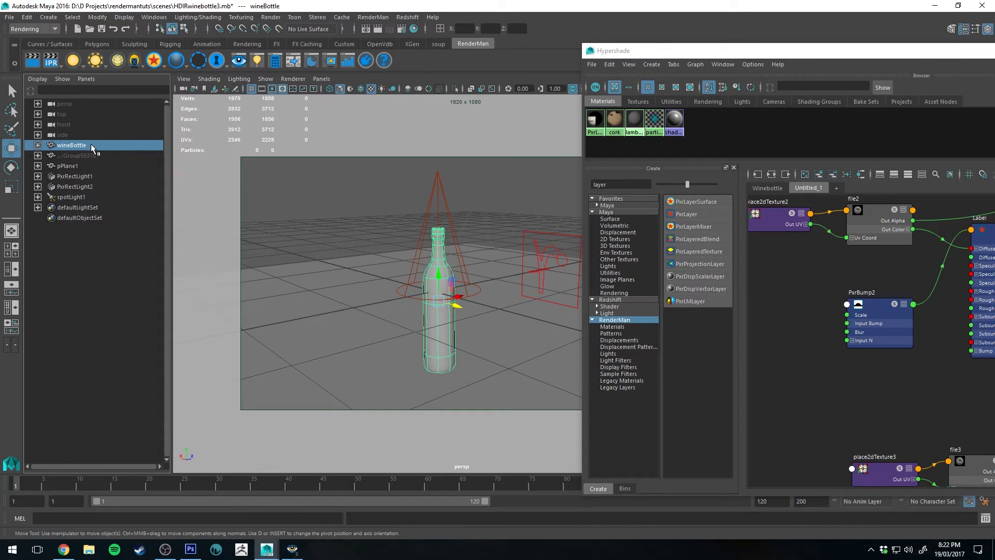
key(ctrl+d)
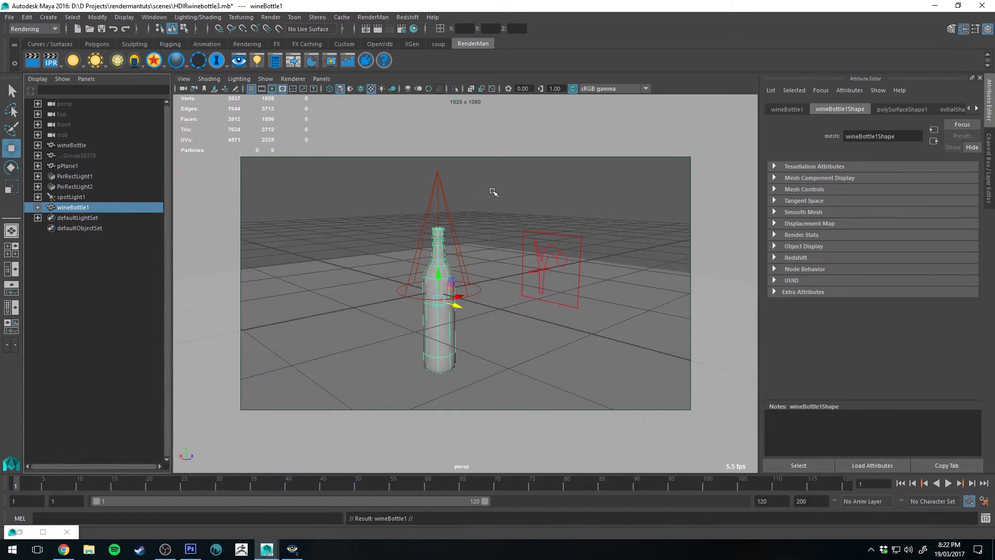
Step: Set up Transfer Maps with wineBottle as the source mesh and wineBottle1 as the target mesh
click(357, 163)
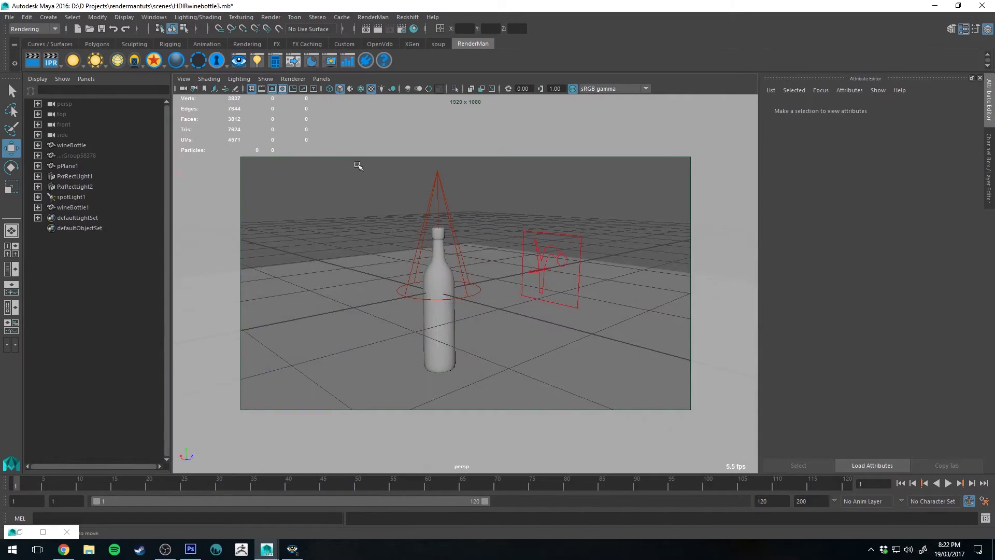
click(45, 30)
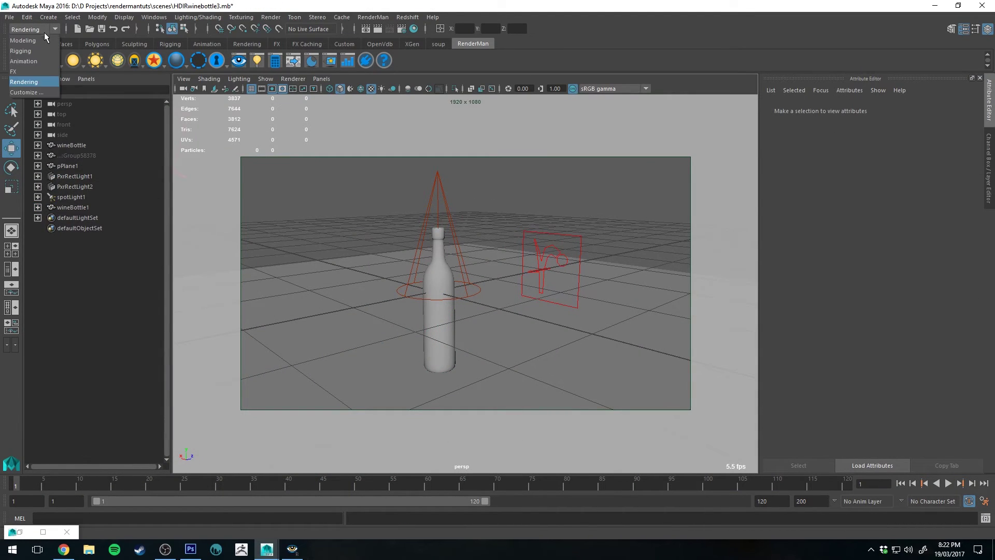
click(26, 82)
click(210, 18)
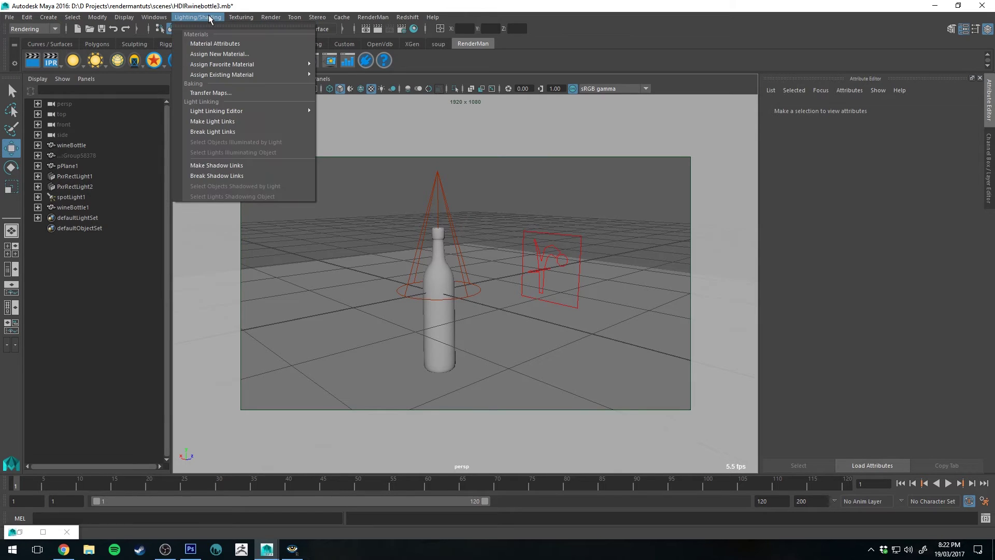
click(222, 94)
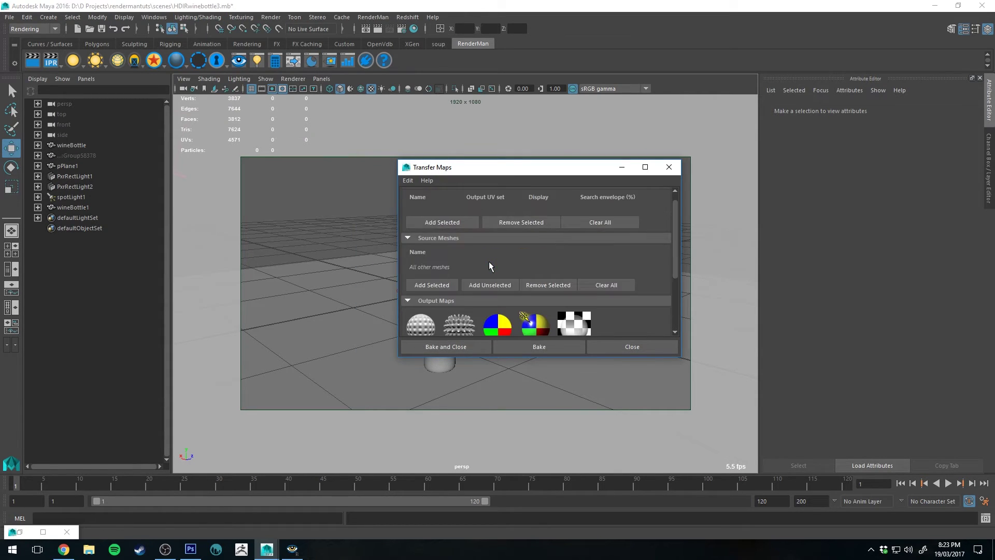
click(71, 146)
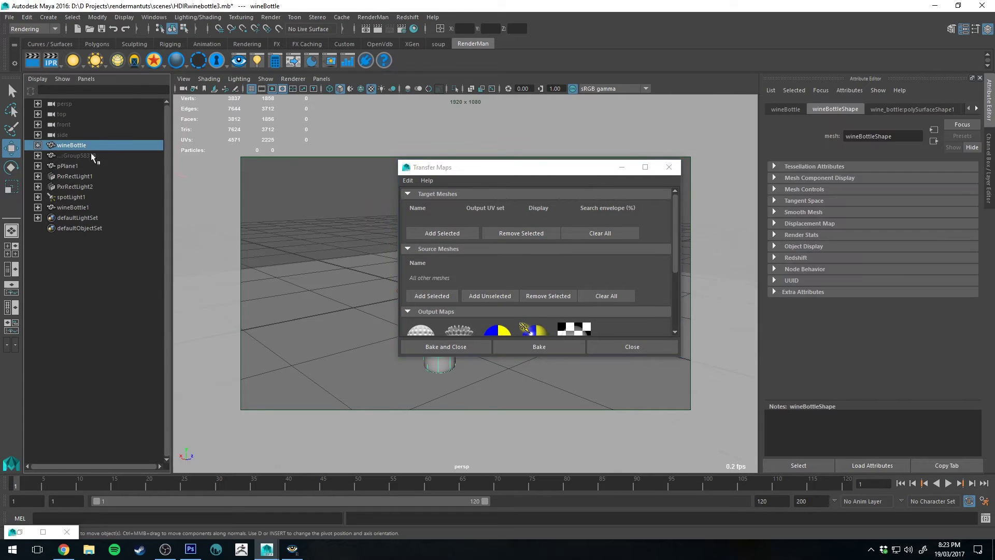
click(431, 295)
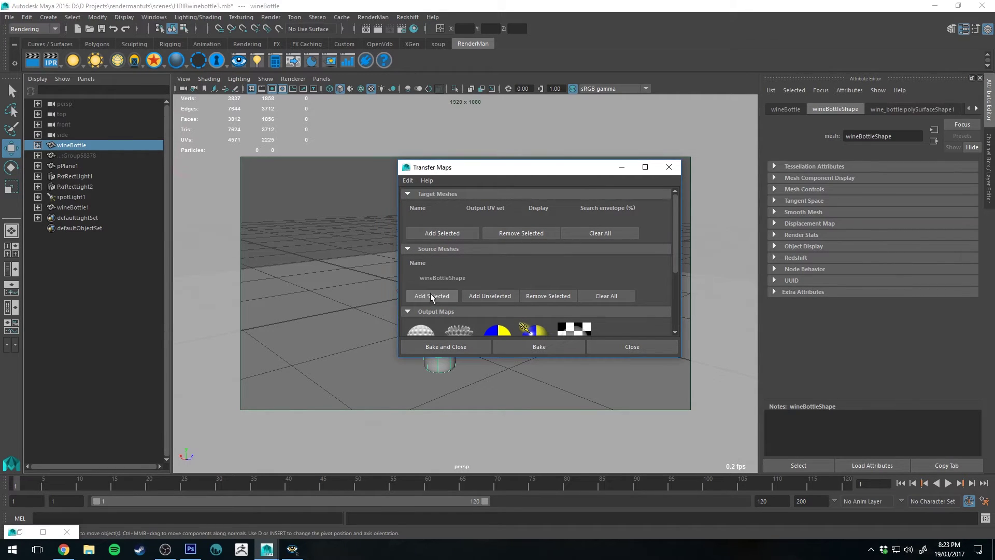
click(69, 207)
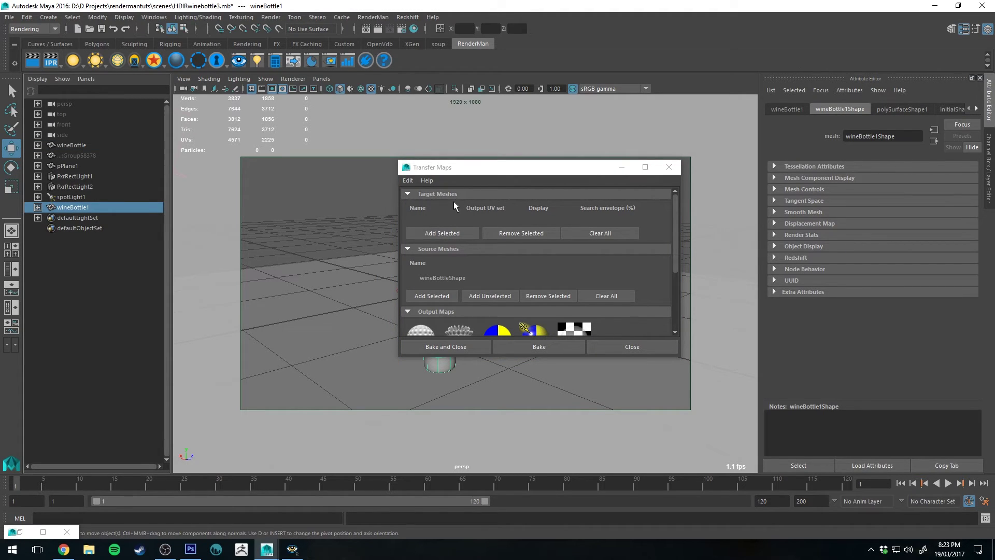
click(451, 231)
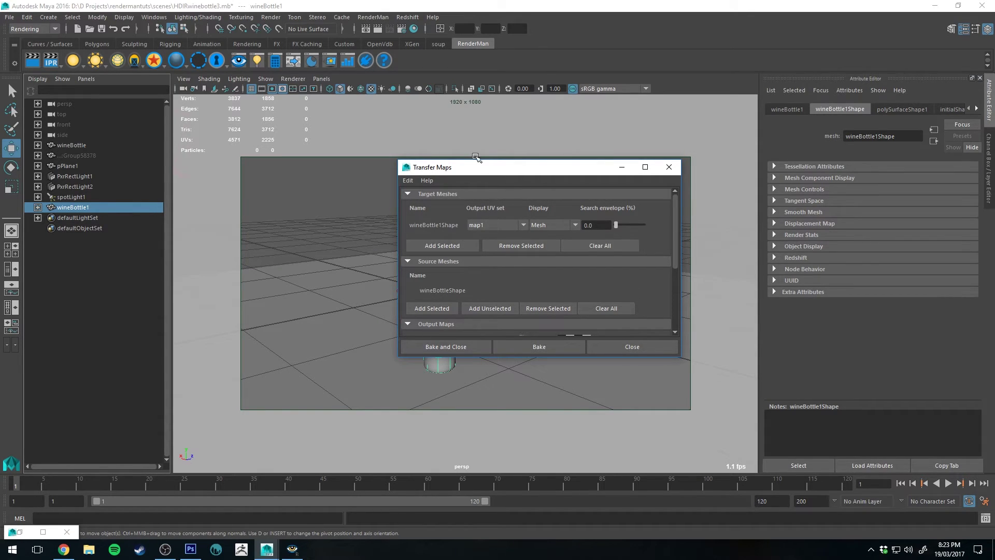
Step: Add a Shaded output map for the lit and shaded color, with PNG as its file format
scroll(534, 234, down, 3)
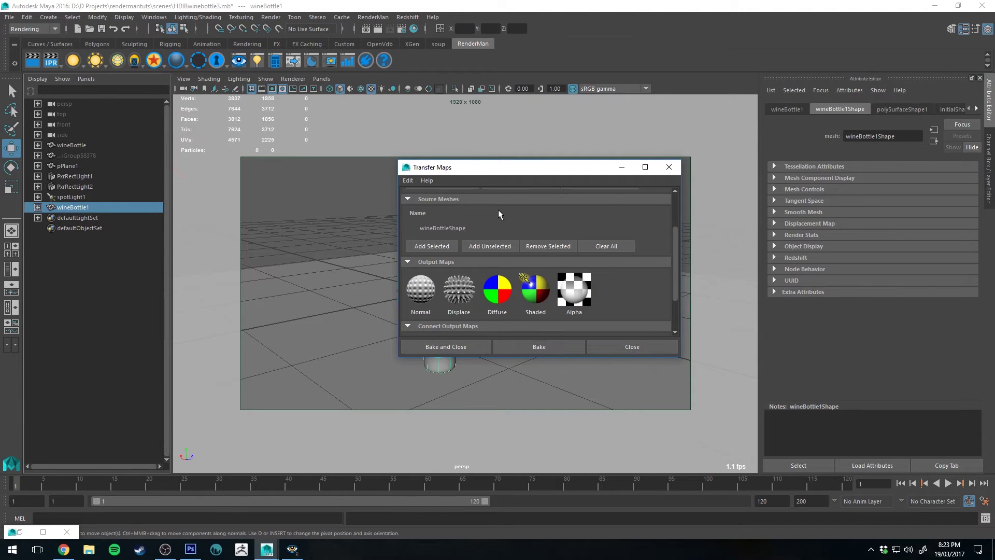
scroll(499, 209, down, 3)
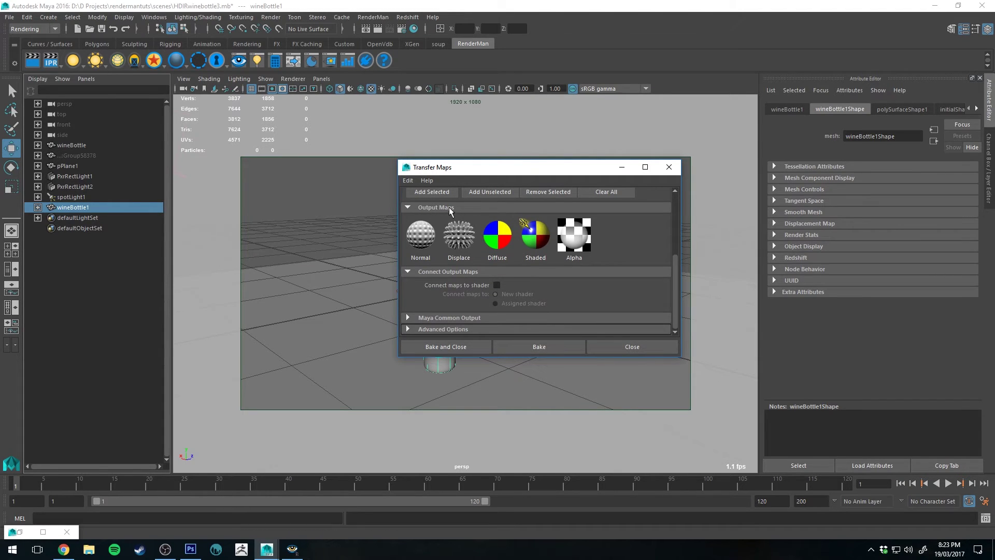
click(536, 242)
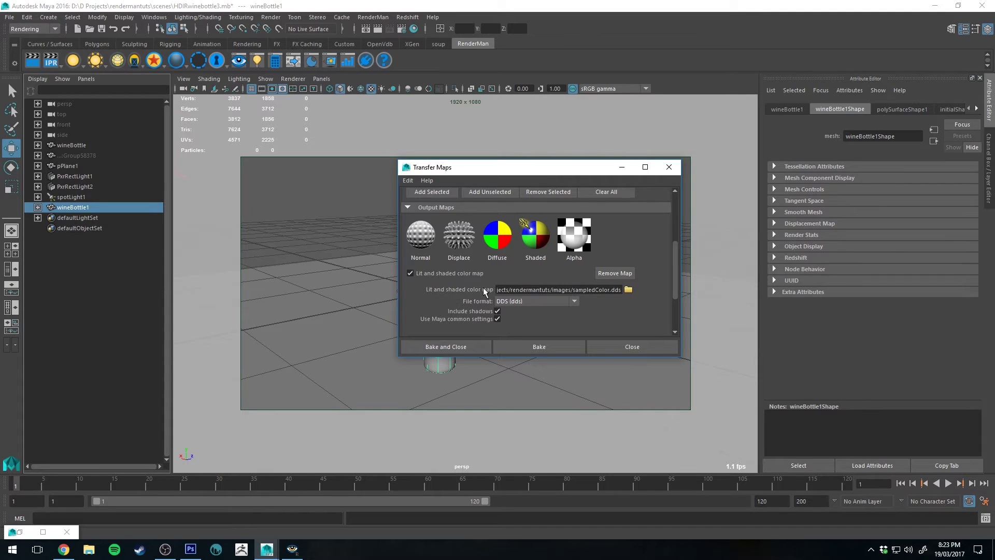
click(524, 301)
scroll(524, 347, down, 2)
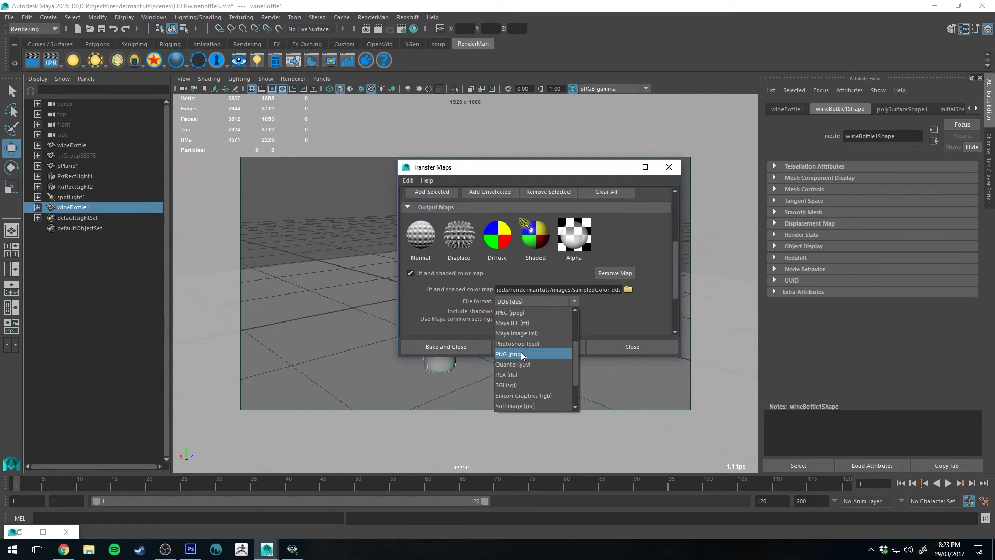
click(521, 352)
scroll(617, 281, down, 2)
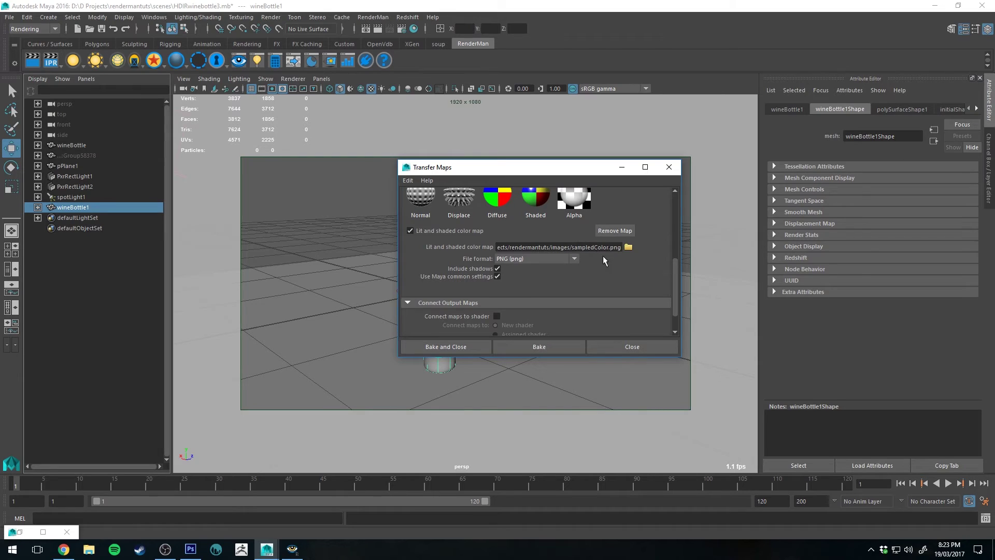
scroll(451, 242, down, 1)
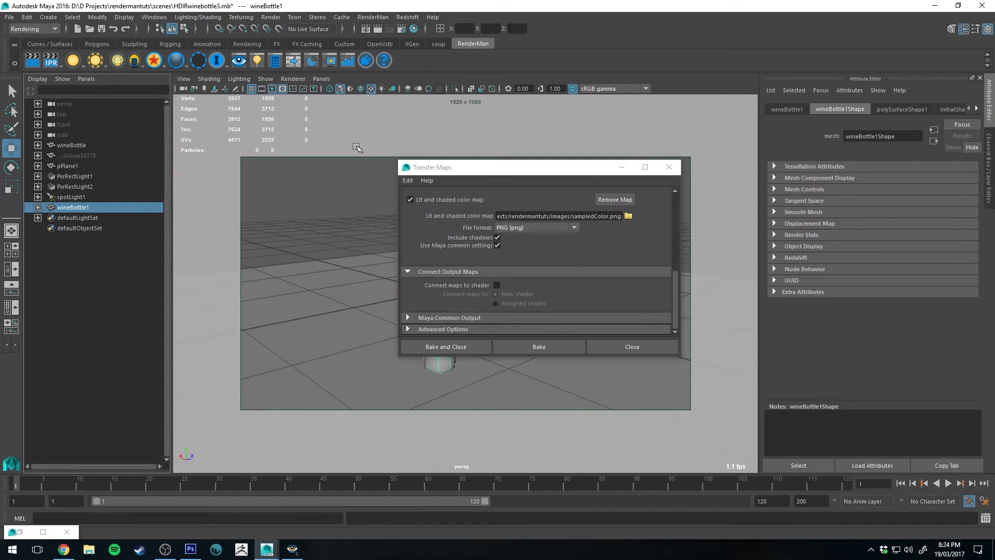
Step: Save the scene and bake the sampledColor.png map, keeping Transfer Maps open
key(ctrl+s)
scroll(521, 271, up, 3)
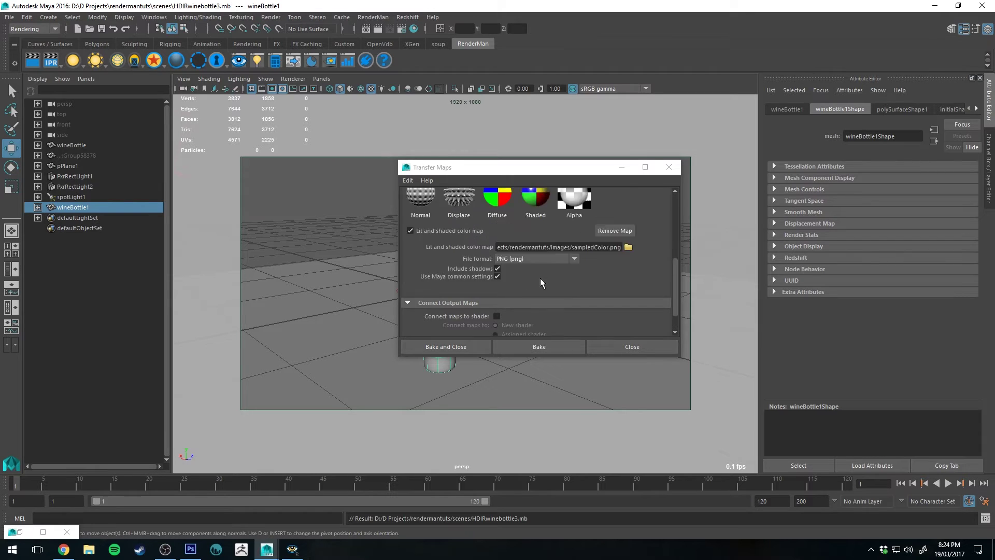
click(537, 347)
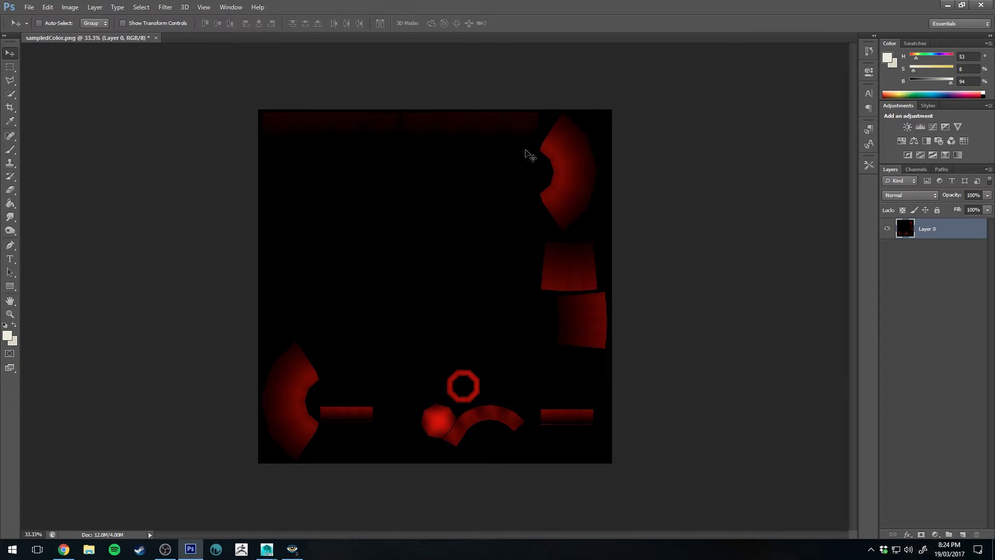
Step: In Photoshop, select the black background of sampledColor.png by Color Range with a fuzziness of 130, delete it and deselect
alt+scroll(386, 221, up, 4)
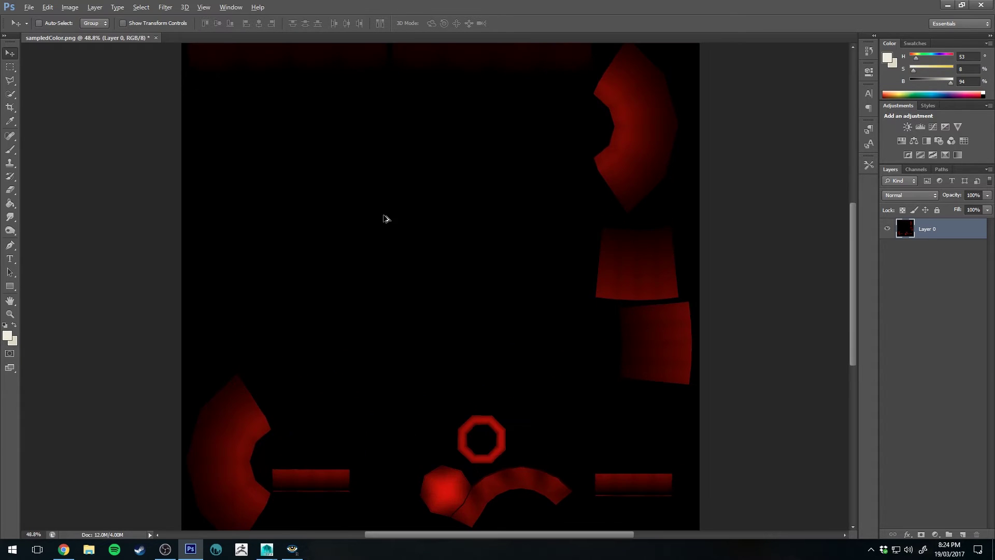
alt+scroll(387, 218, down, 2)
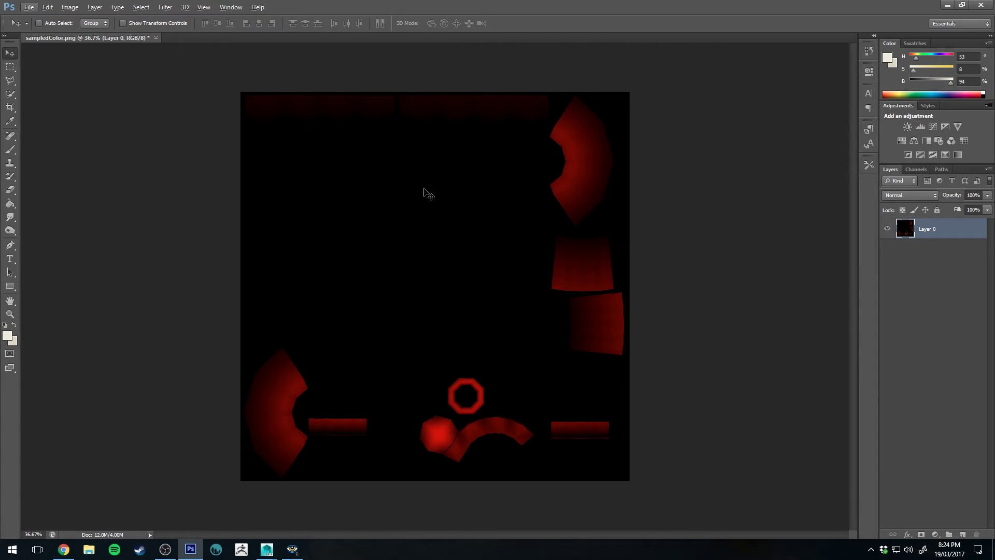
alt+scroll(474, 173, up, 1)
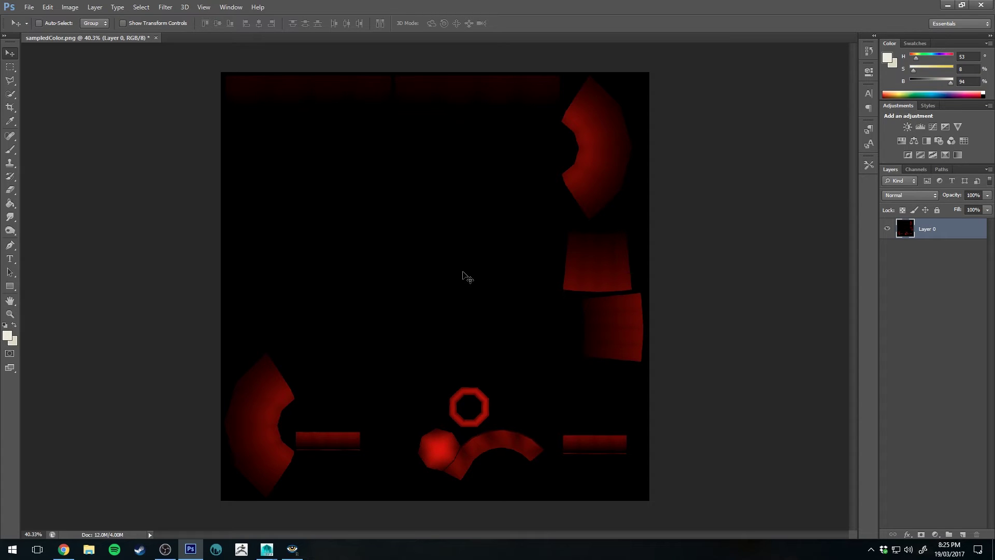
click(141, 6)
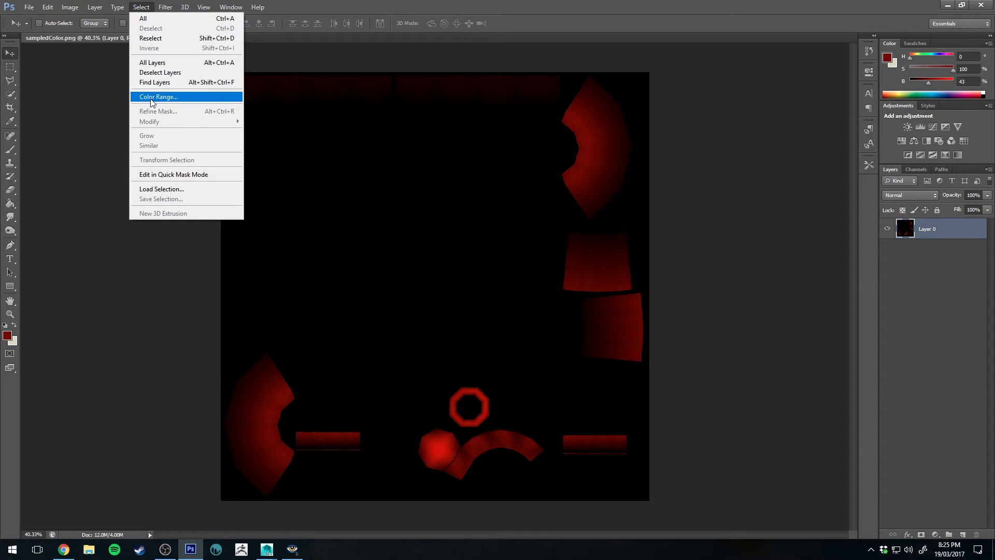
click(153, 97)
click(479, 214)
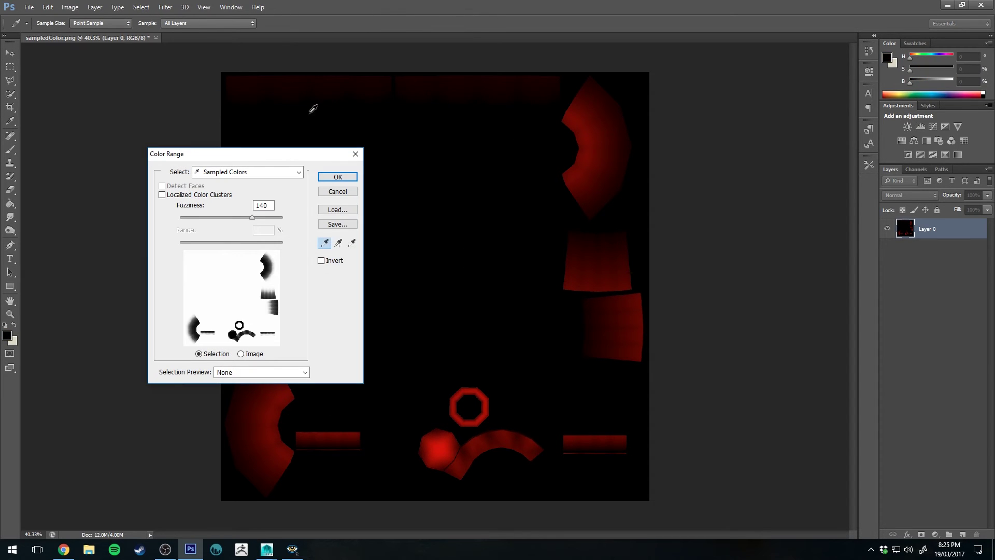
drag(252, 218, 204, 219)
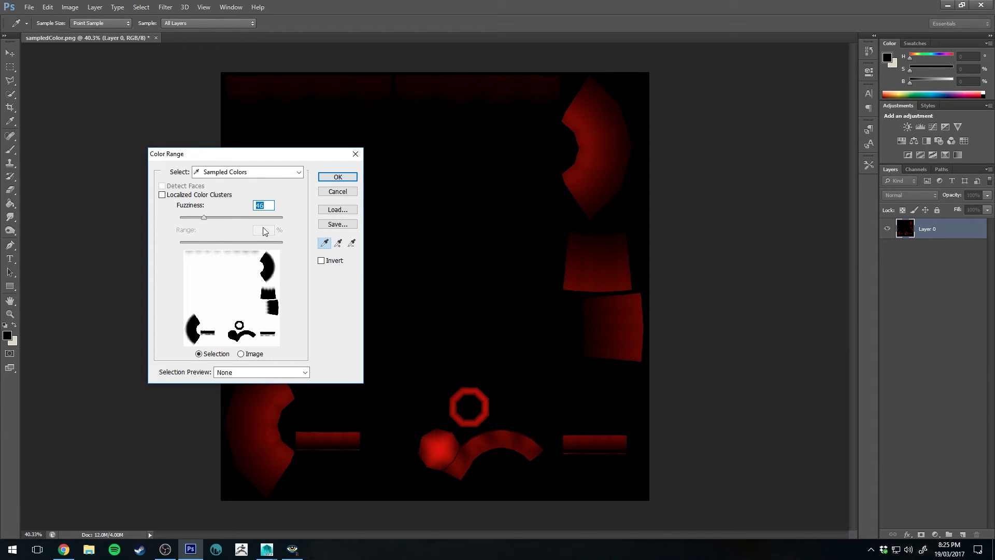
drag(203, 217, 250, 219)
drag(244, 219, 247, 219)
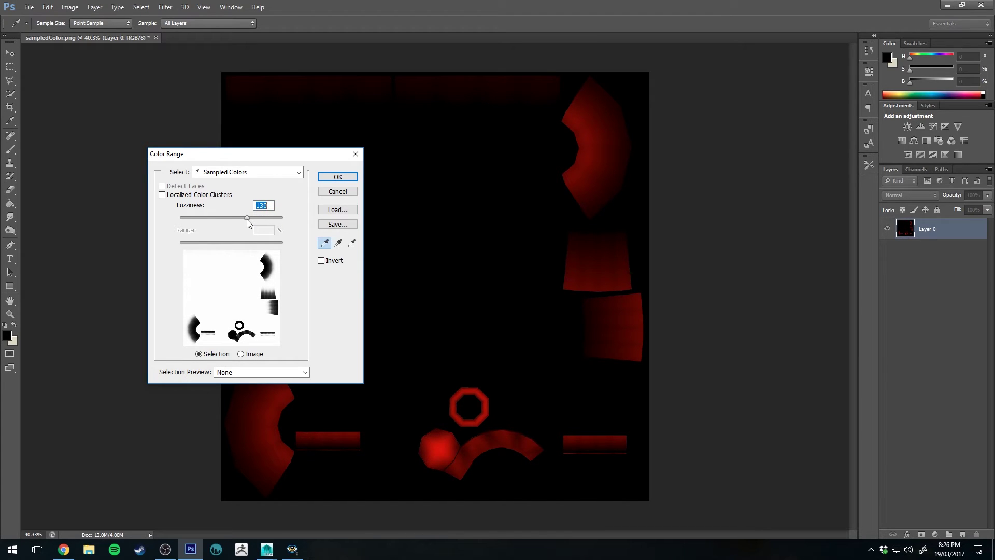
click(350, 177)
key(v)
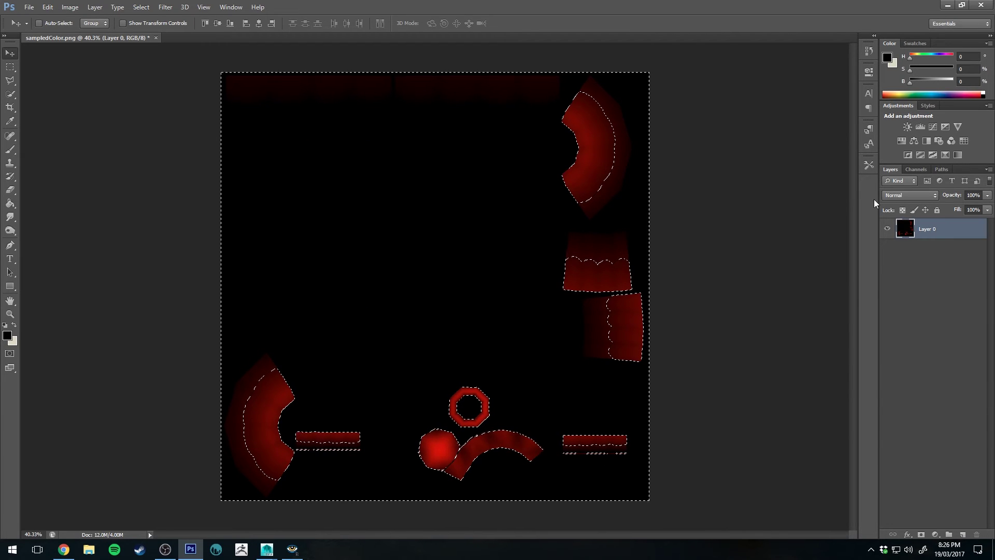
key(Delete)
key(ctrl+d)
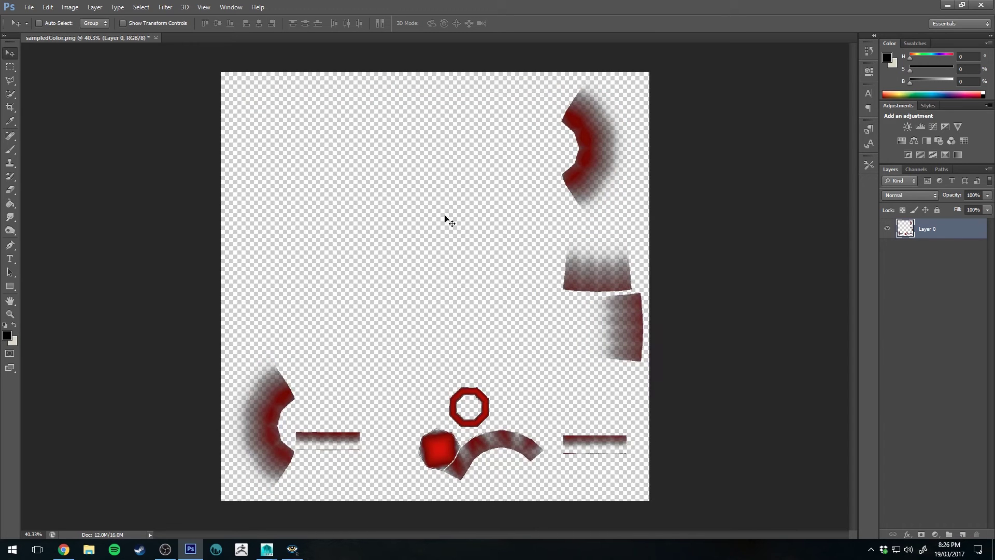
Step: Add an empty layer beneath Layer 0, which holds the baked red light patches
key(ctrl+minus)
key(alt)
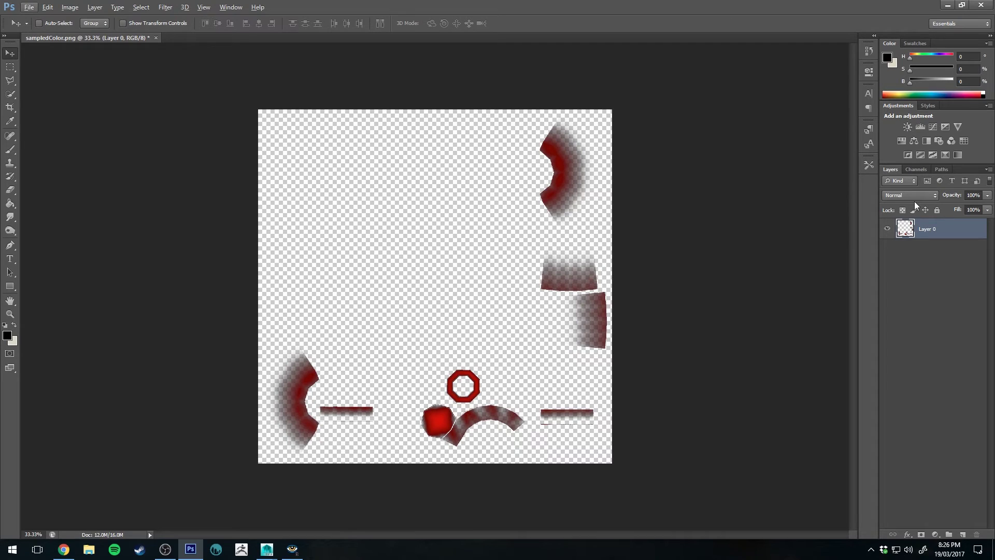
ctrl+click(962, 536)
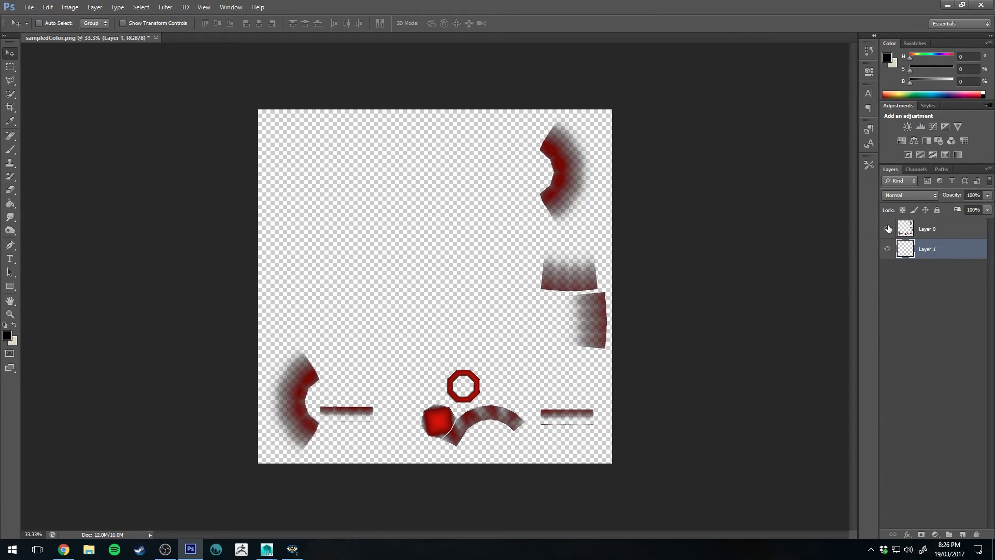
click(886, 228)
key(g)
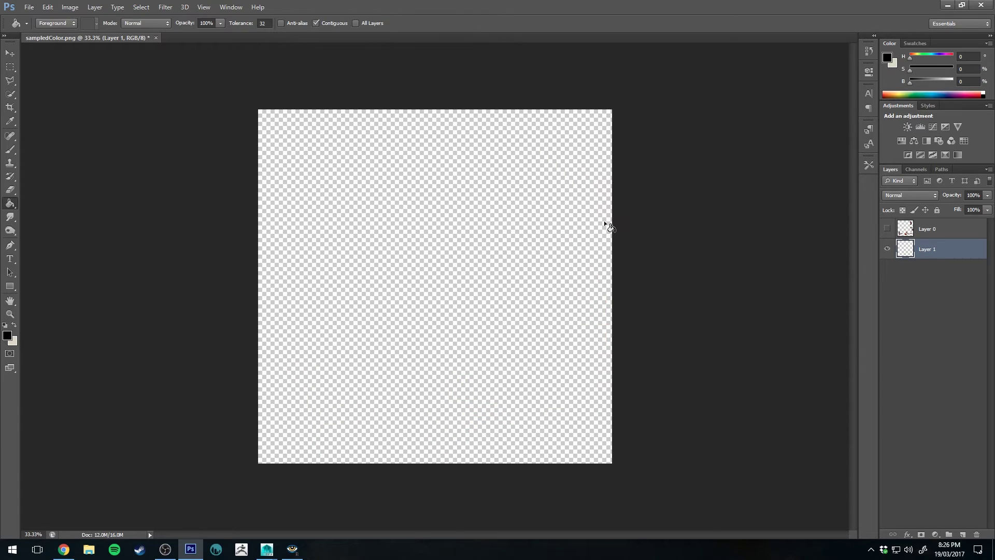
alt+scroll(606, 222, up, 3)
Step: Sample dark red 6c0000 from the large curved patch on Layer 0, hide that layer, and fill Layer 1 with the color
click(925, 231)
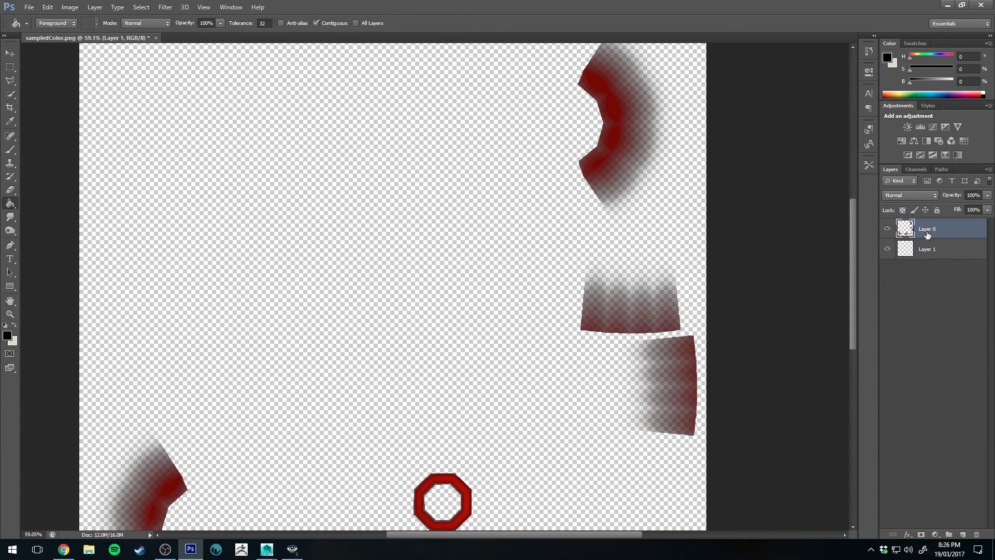
alt+click(616, 133)
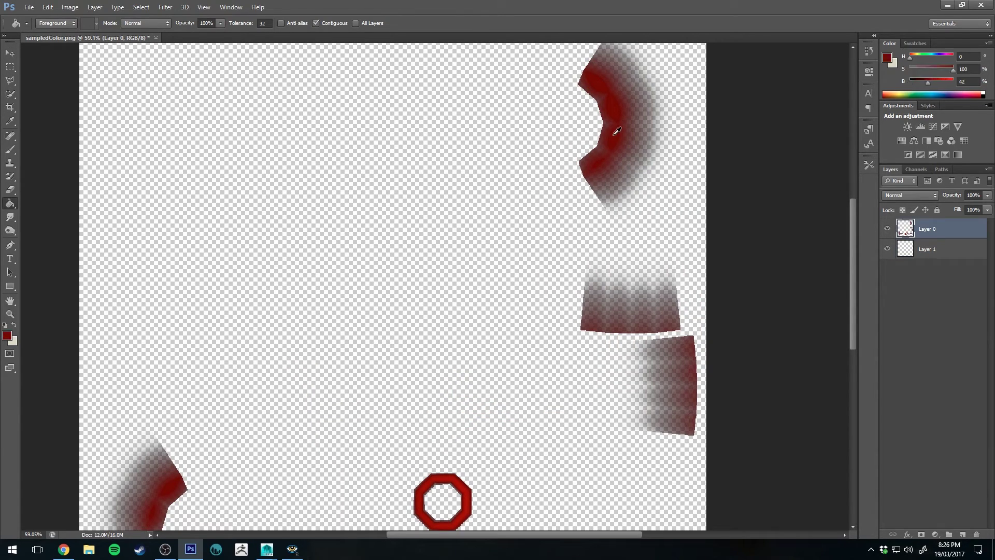
click(933, 249)
click(886, 230)
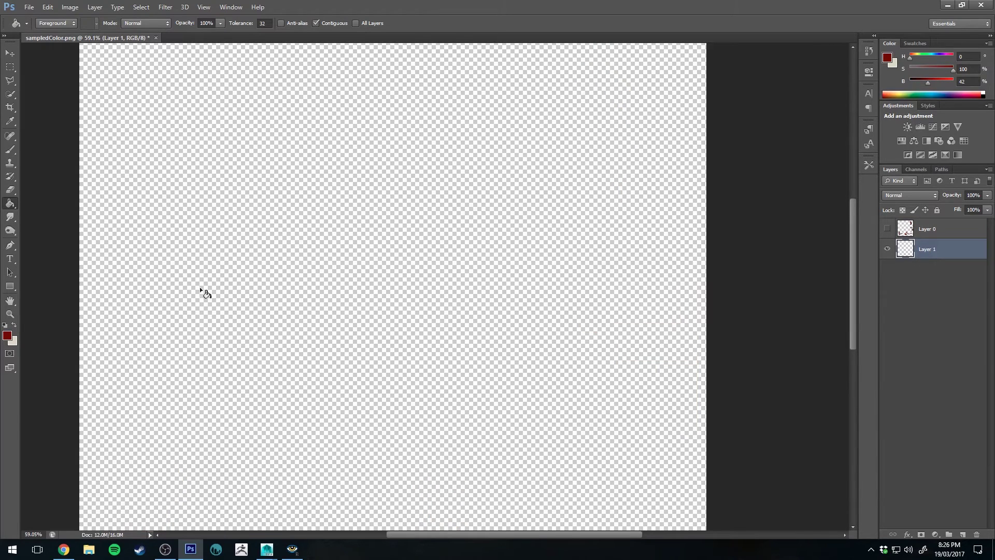
click(8, 336)
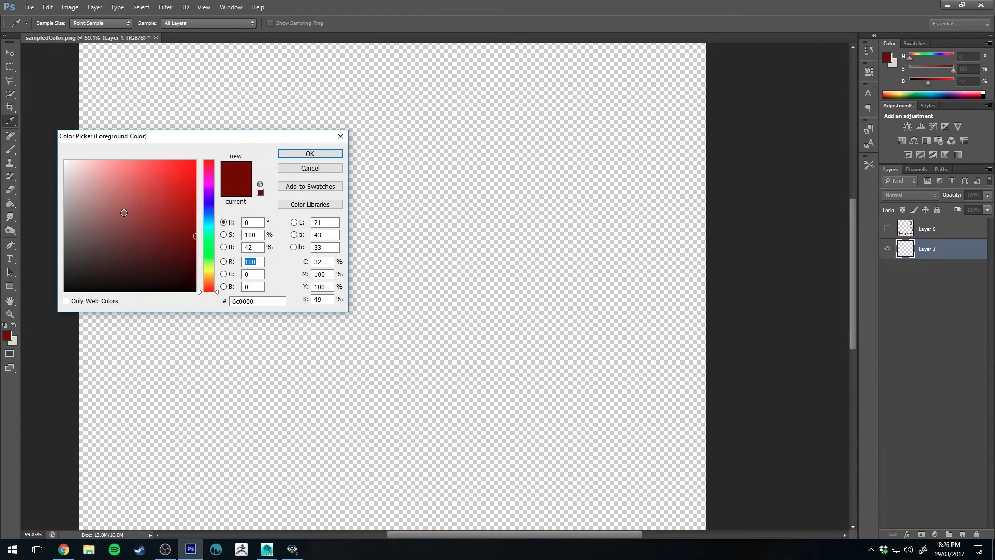
click(310, 154)
key(g)
click(473, 217)
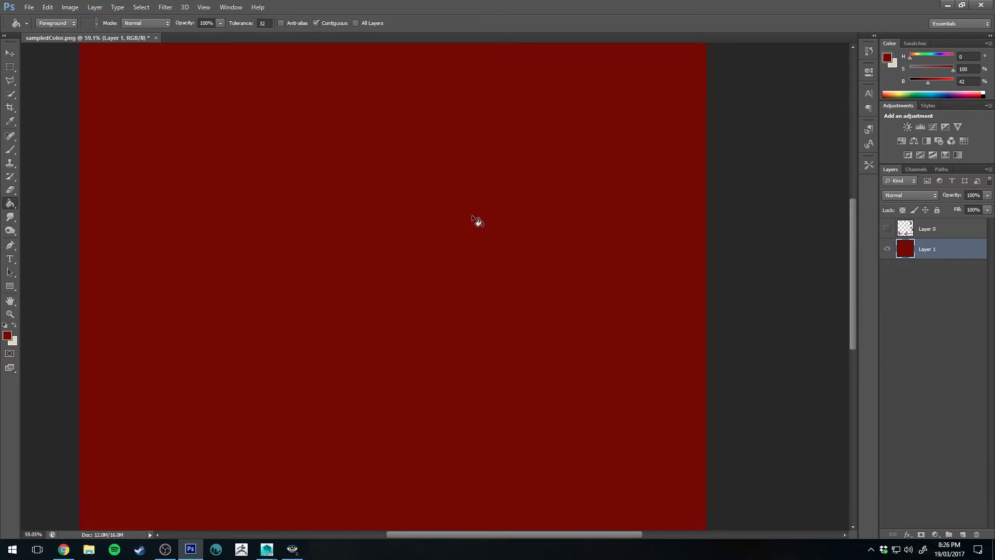
Step: Show Layer 0 over the dark red fill and make it the active layer
alt+scroll(854, 222, down, 2)
click(886, 229)
key(v)
alt+scroll(626, 215, down, 3)
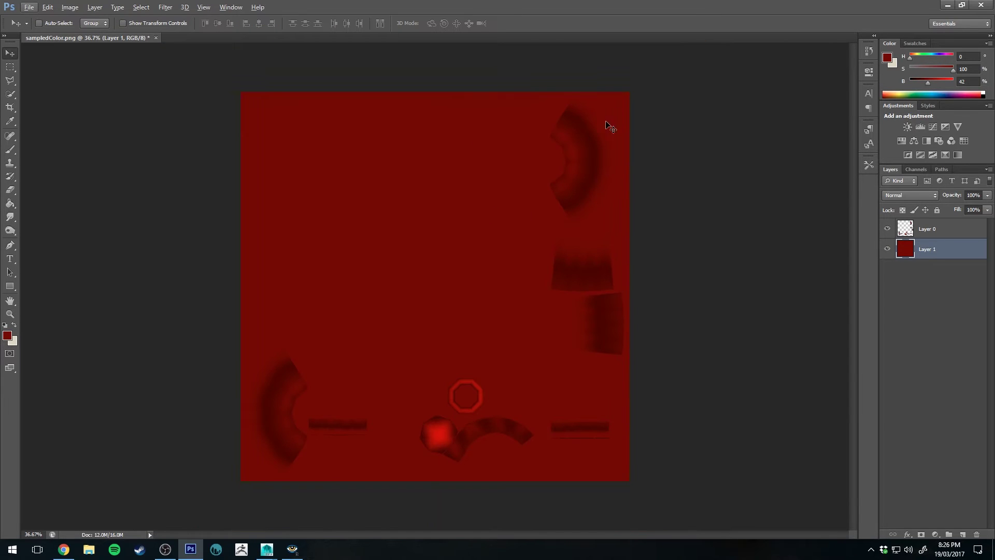
click(924, 233)
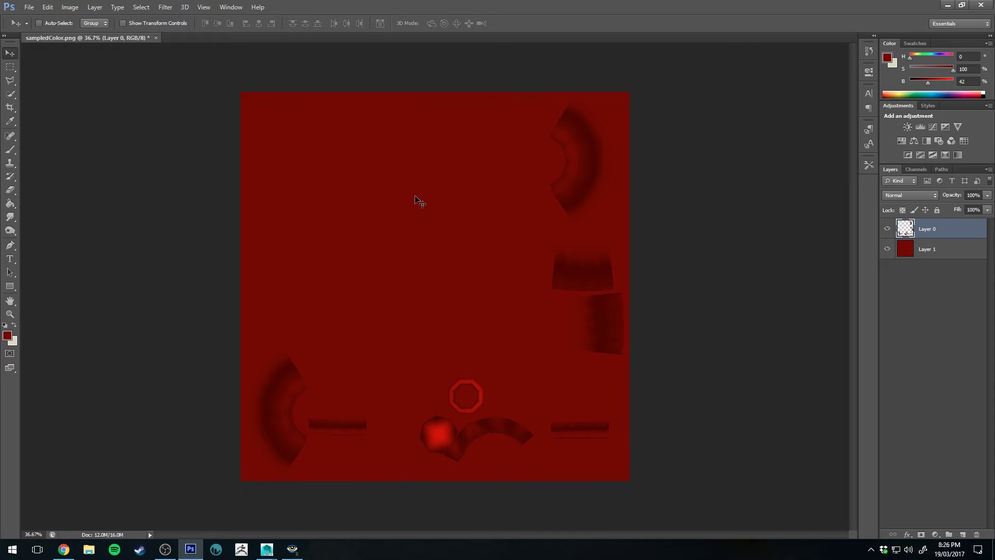
Step: Desaturate Layer 0 with the light patches and the red-filled Layer 1 to greyscale
key(ctrl+shift+u)
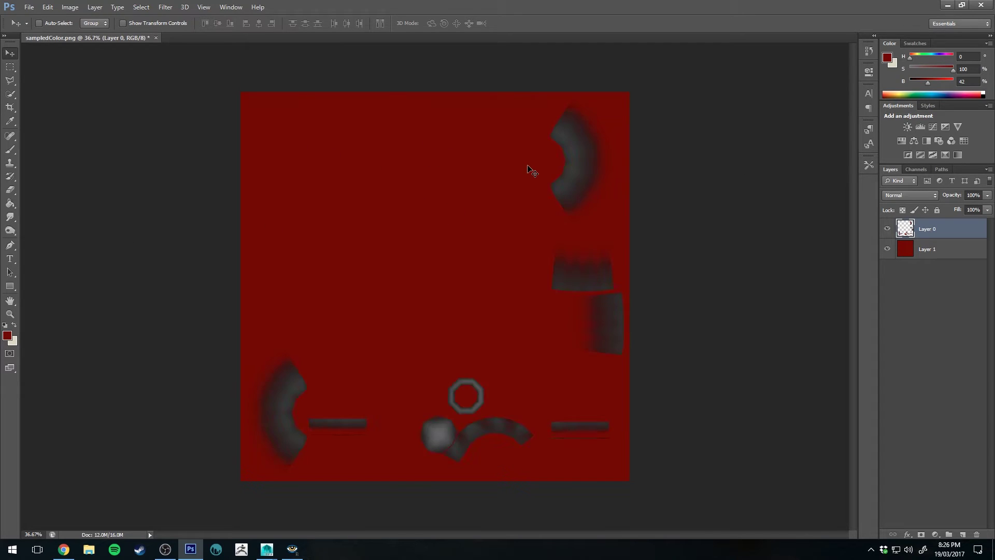
click(911, 255)
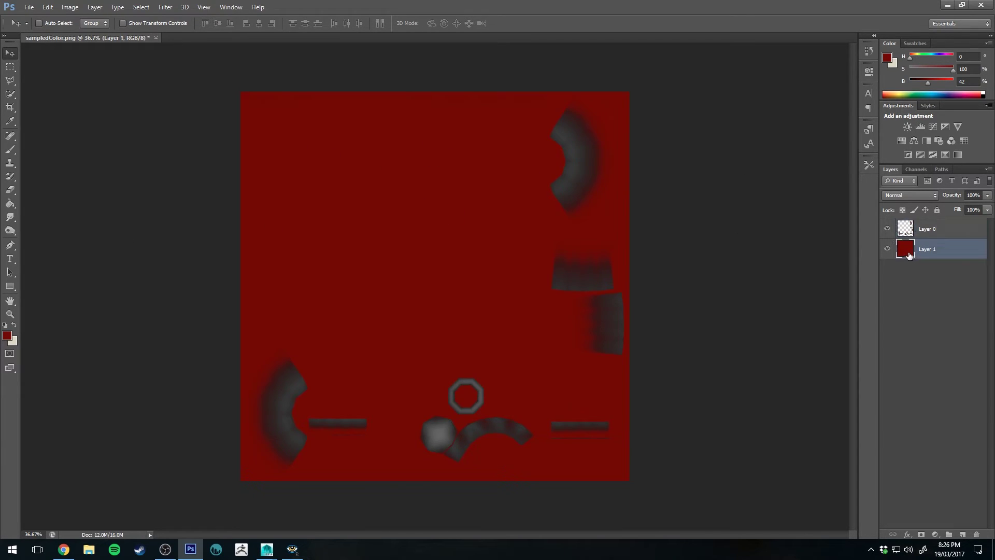
key(ctrl+shift+u)
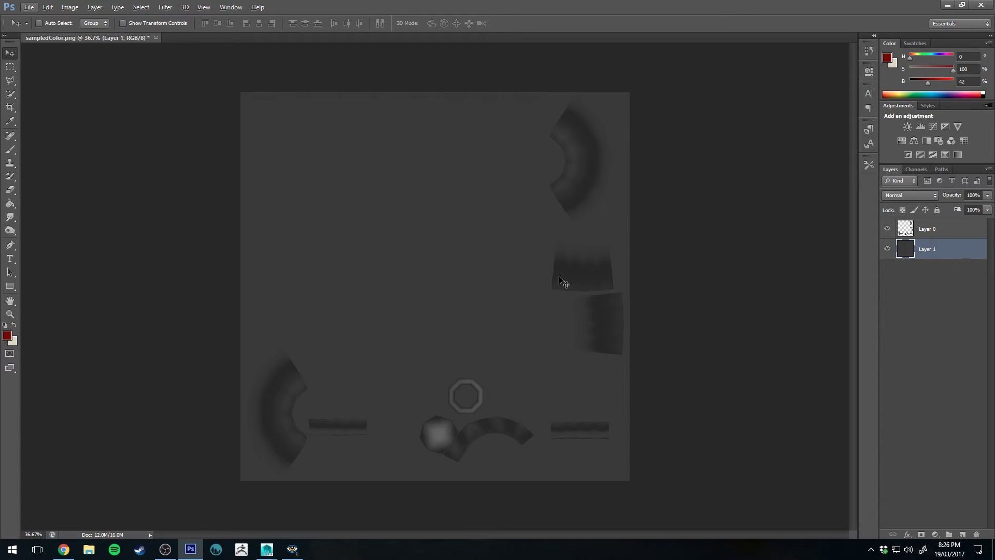
Step: Start the Add Noise filter on Layer 0 with monochromatic noise and Uniform distribution
key(ctrl+0)
key(alt+bracketright)
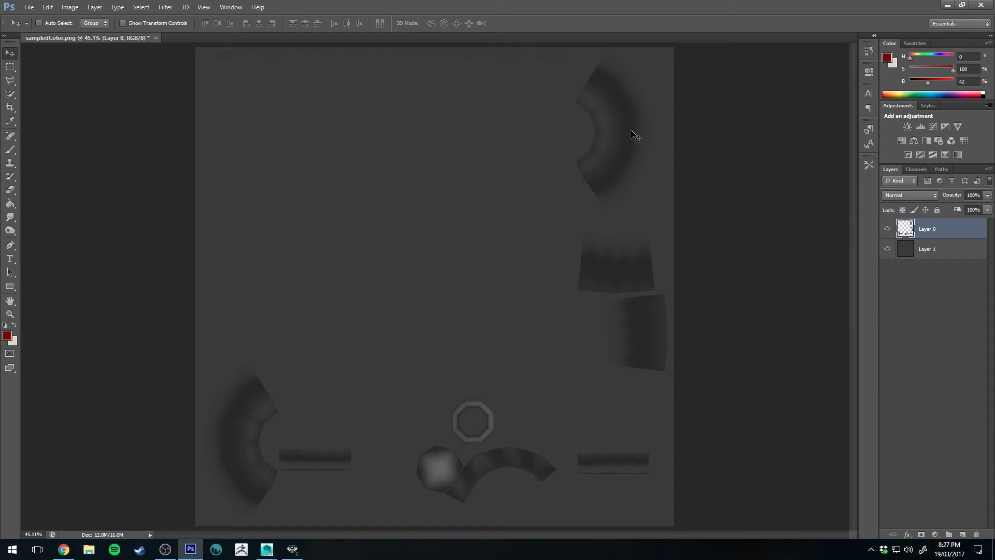
alt+scroll(628, 129, up, 3)
alt+scroll(626, 132, down, 3)
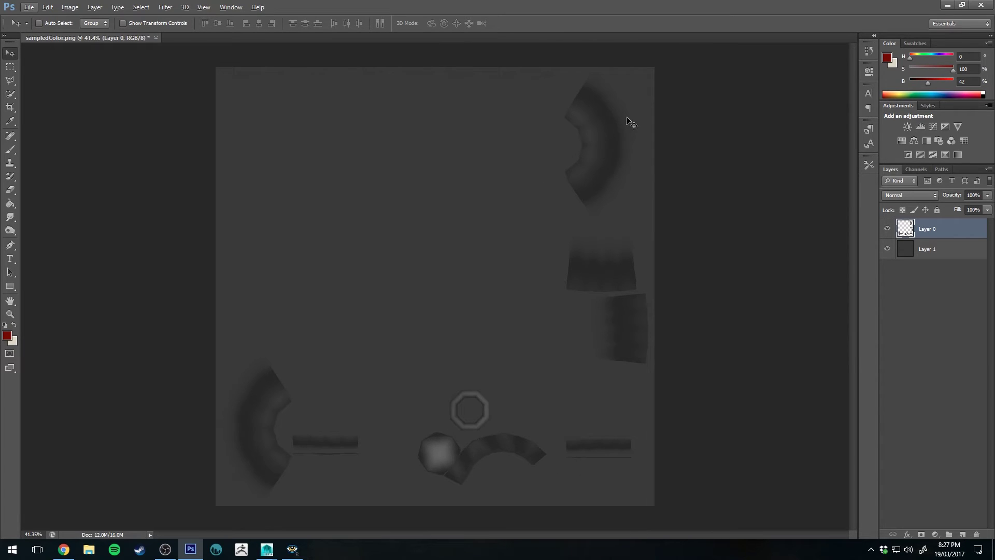
click(166, 7)
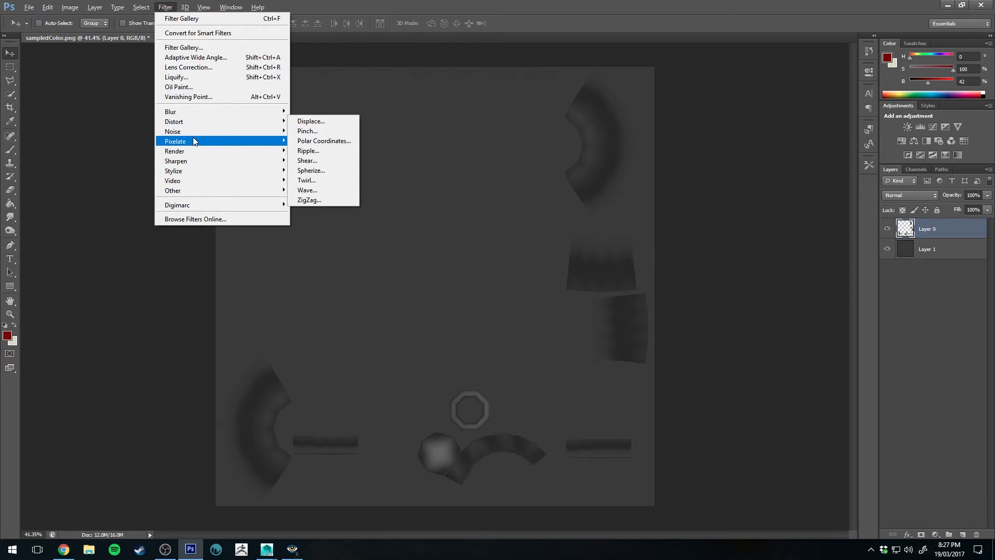
mouse_move(201, 134)
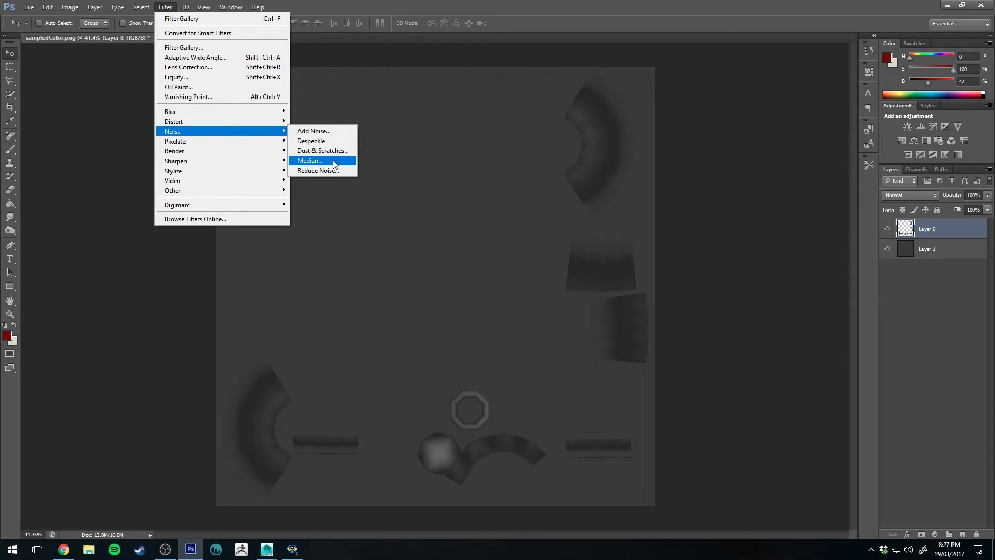
click(336, 132)
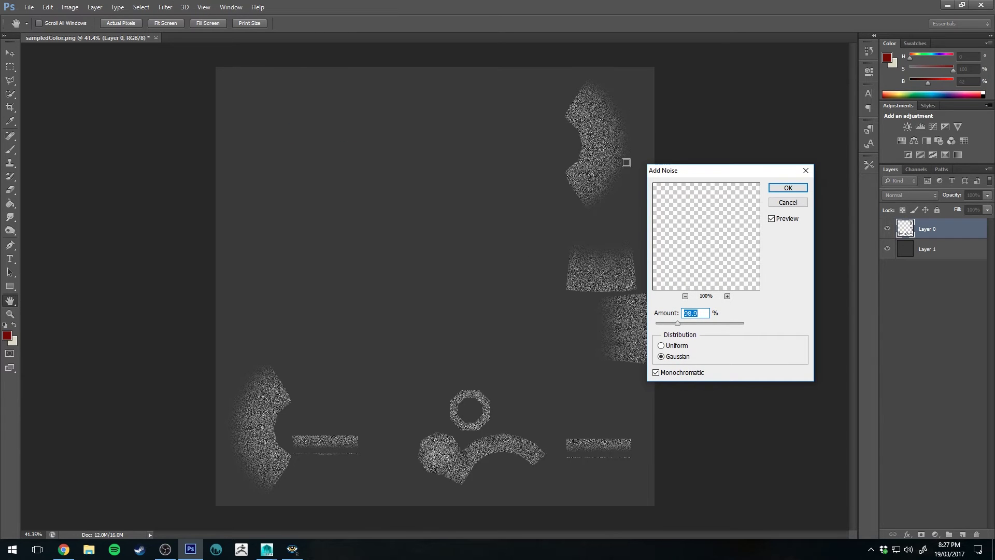
click(671, 375)
click(689, 374)
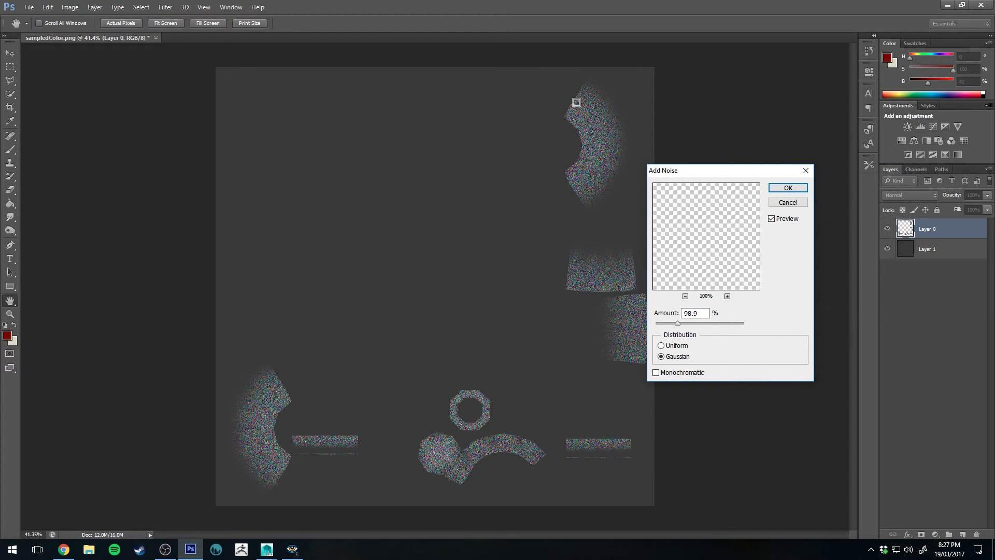
click(674, 374)
click(682, 347)
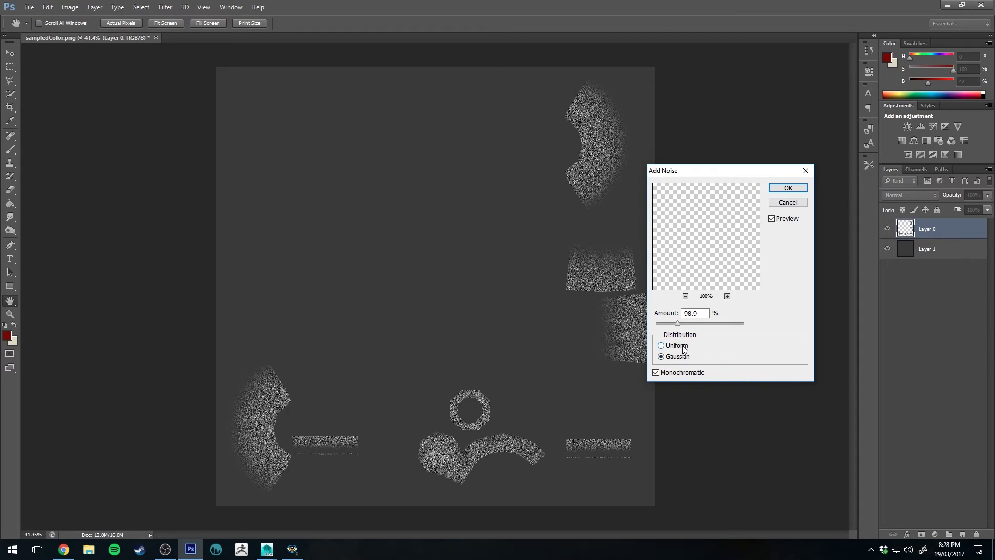
click(683, 350)
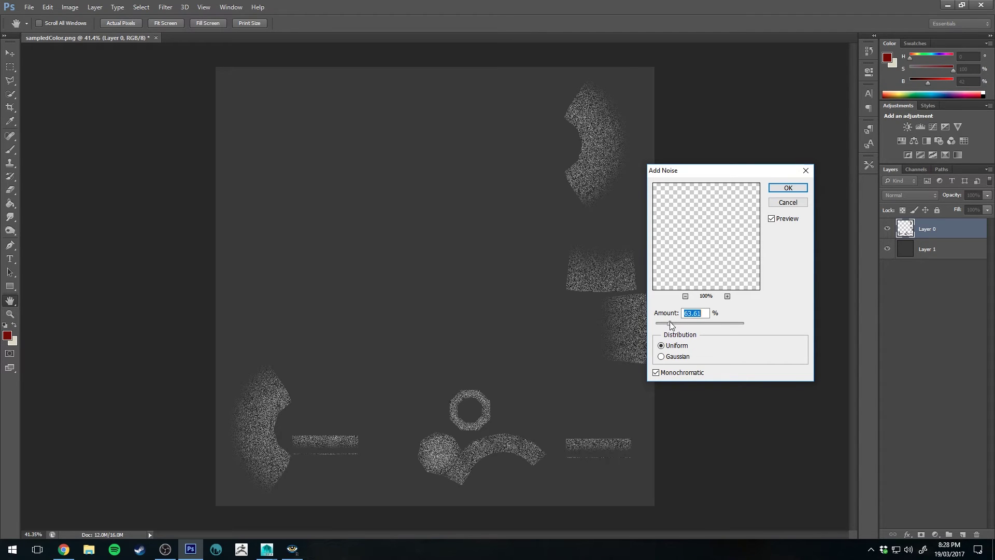
Step: Try higher noise amounts, then set the amount to 50% and apply the noise to Layer 0
drag(670, 321, 702, 326)
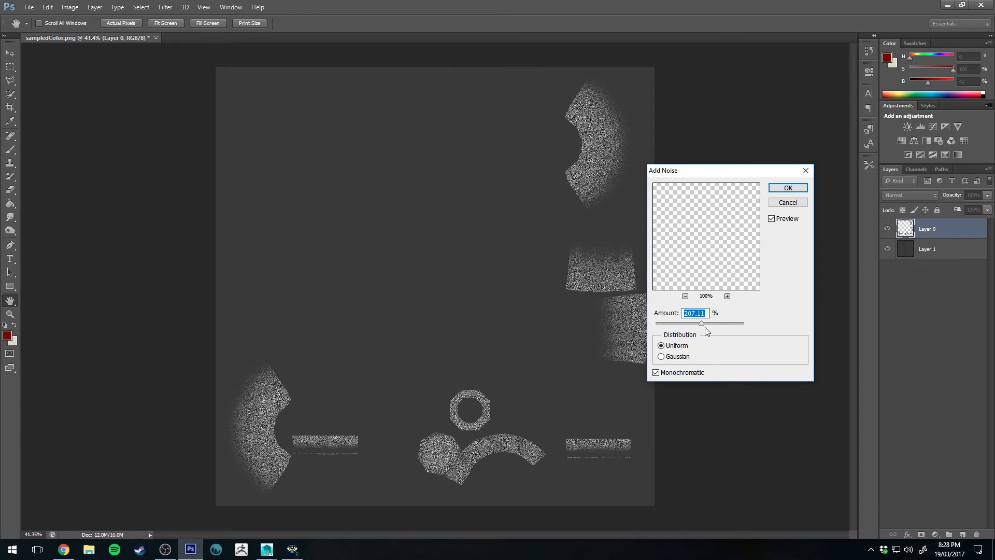
drag(702, 323, 698, 324)
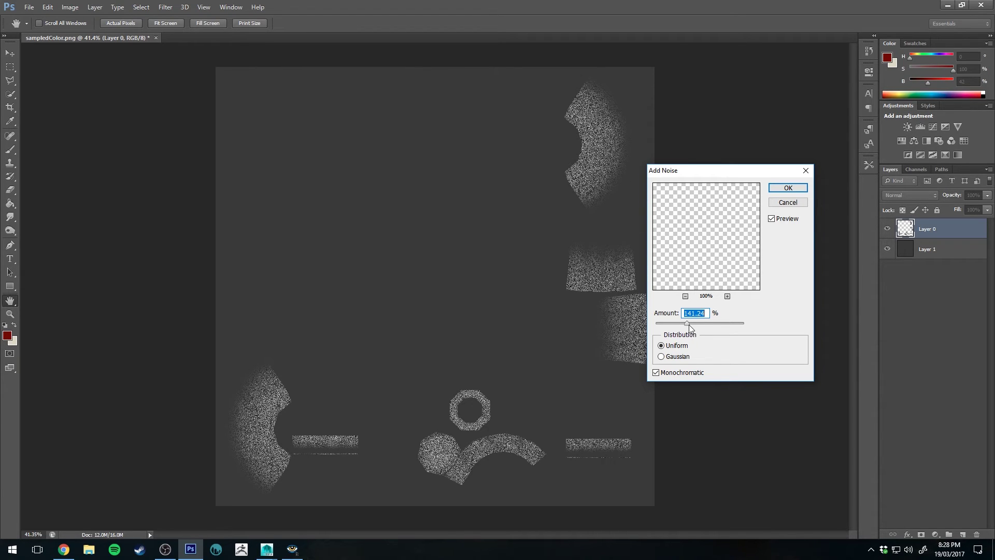
text(50)
key(Return)
key(v)
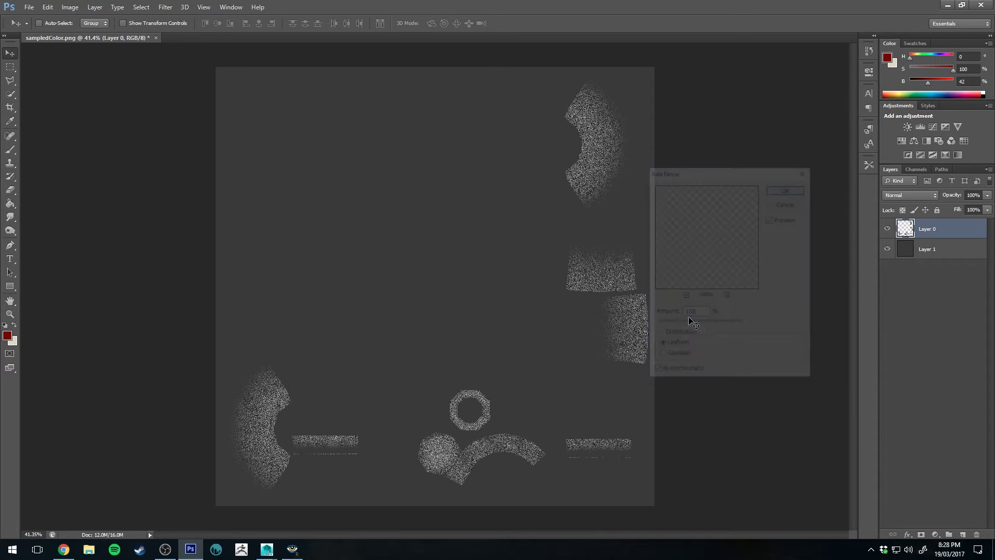
Step: Soften the noise on Layer 0 with a Gaussian Blur of 0.3 pixels radius
alt+scroll(621, 270, up, 5)
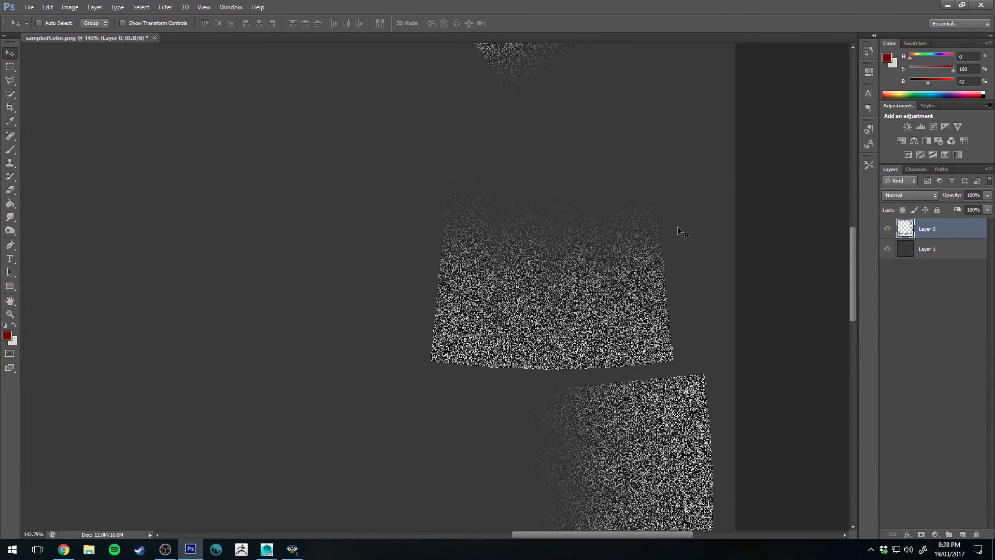
alt+scroll(565, 297, up, 2)
alt+scroll(513, 277, up, 2)
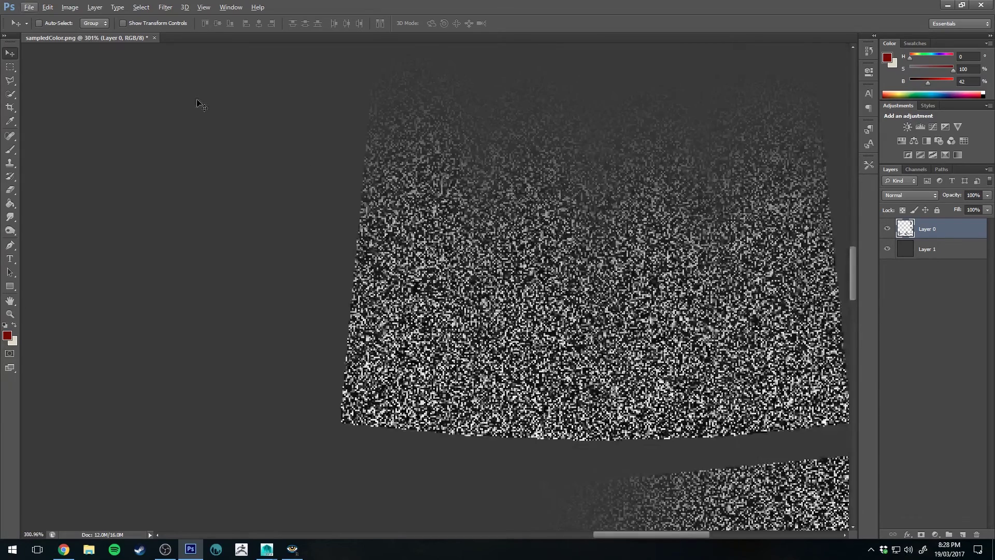
click(165, 7)
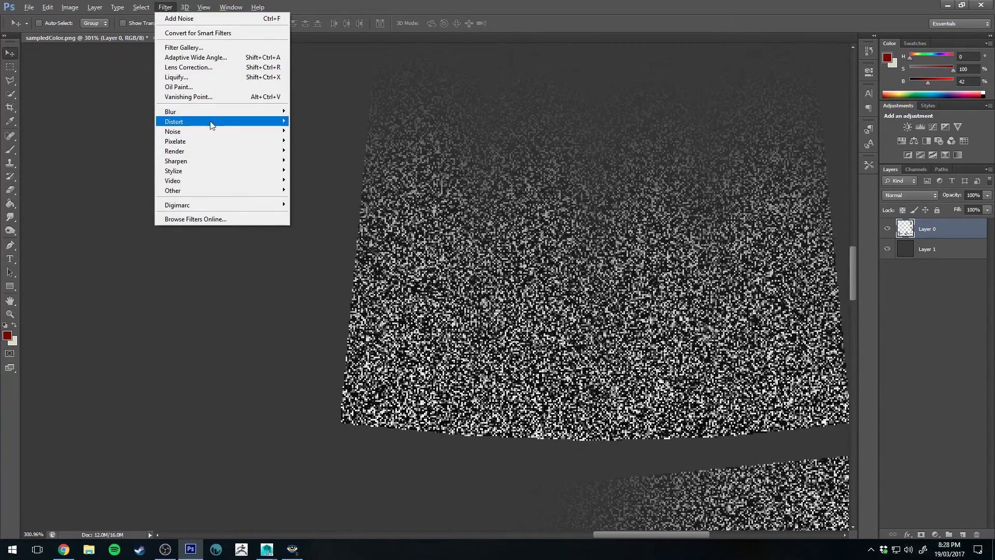
mouse_move(217, 115)
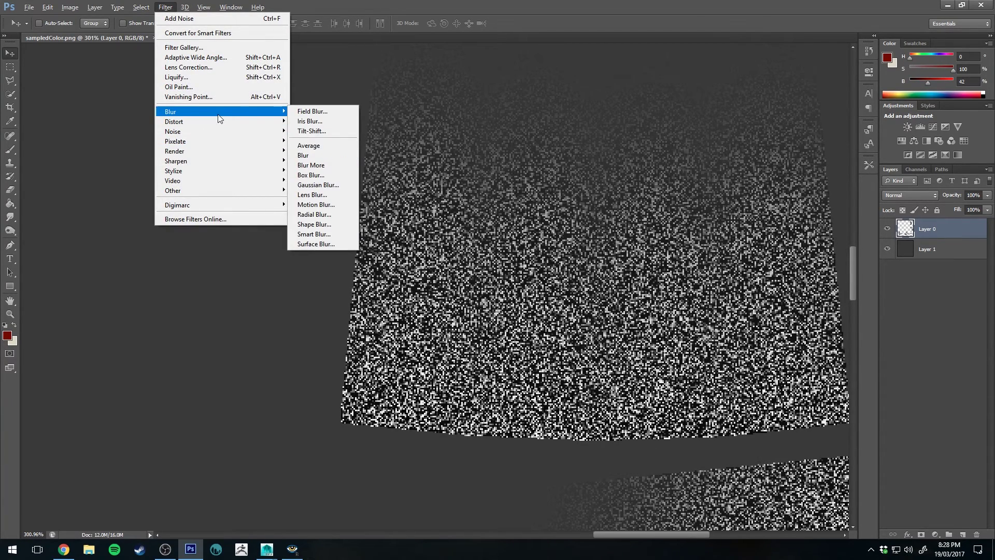
click(317, 184)
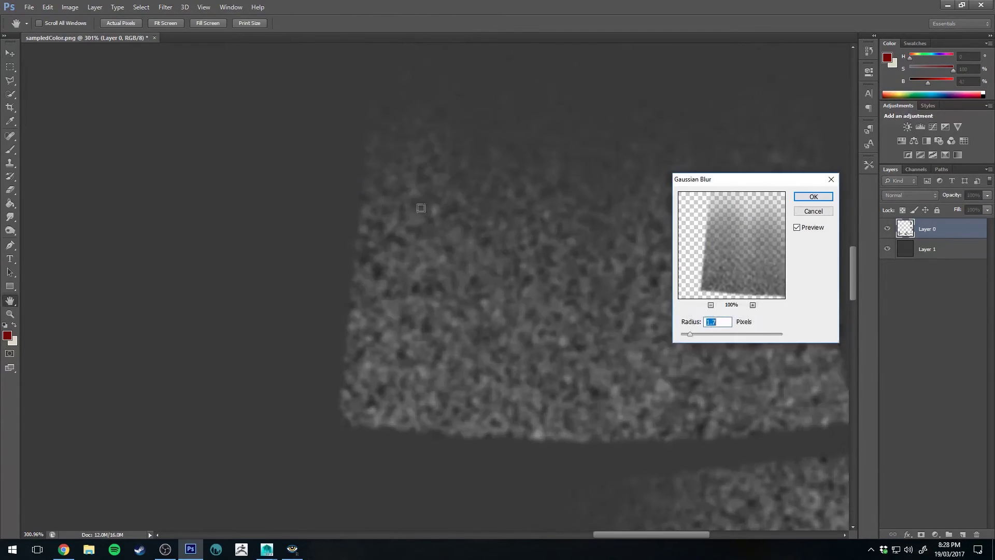
click(685, 334)
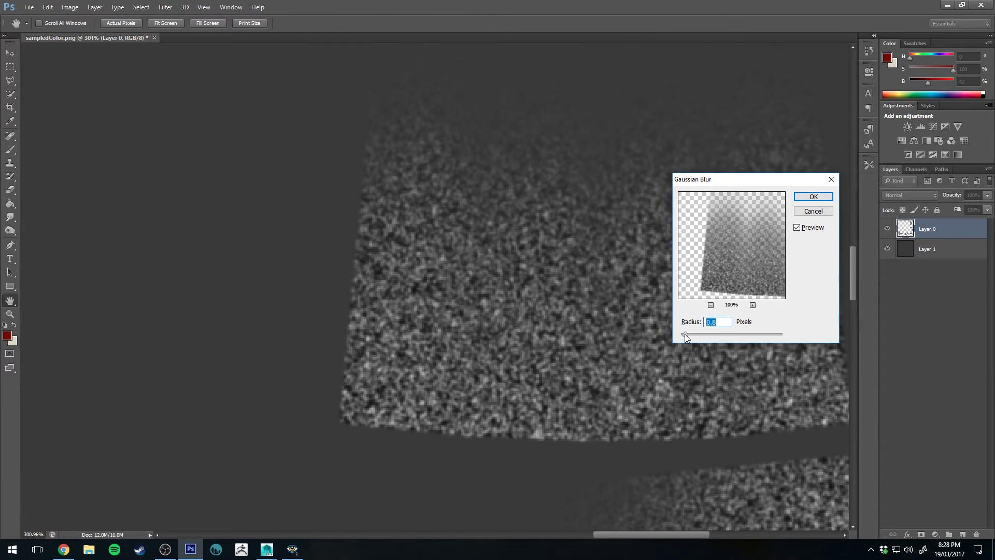
drag(685, 333, 682, 334)
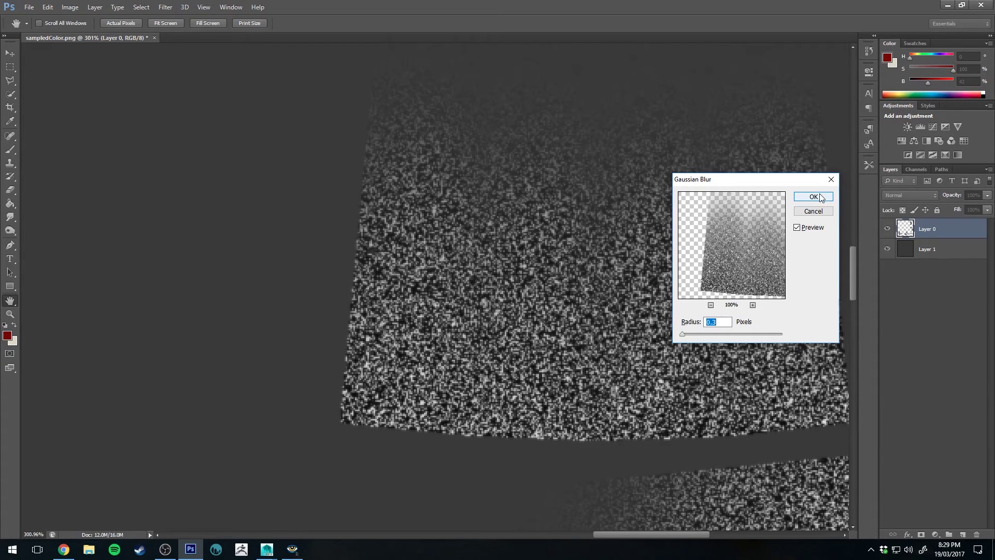
click(813, 197)
key(v)
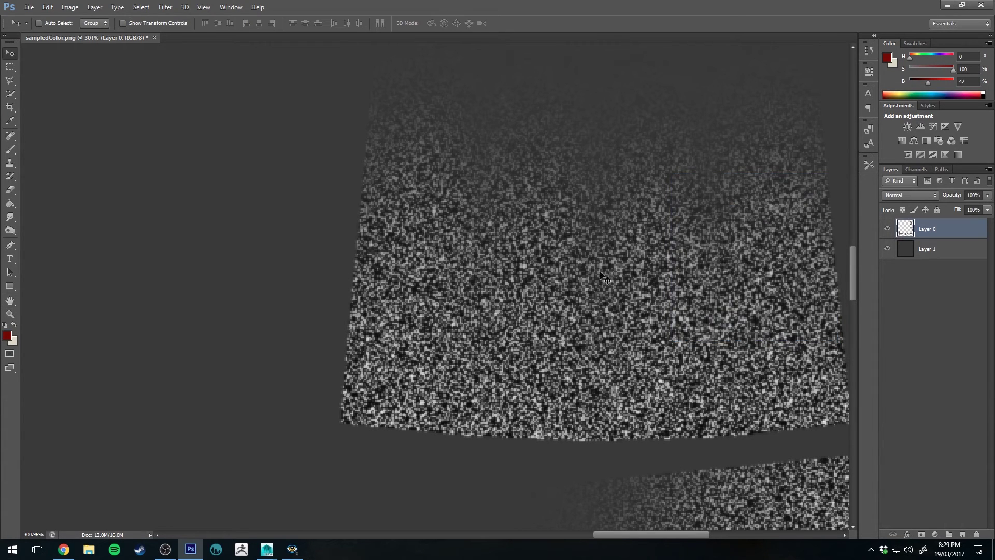
Step: Hide the grey Layer 1 to leave a transparent background, and make it the active layer
alt+scroll(463, 303, down, 10)
alt+scroll(462, 296, down, 1)
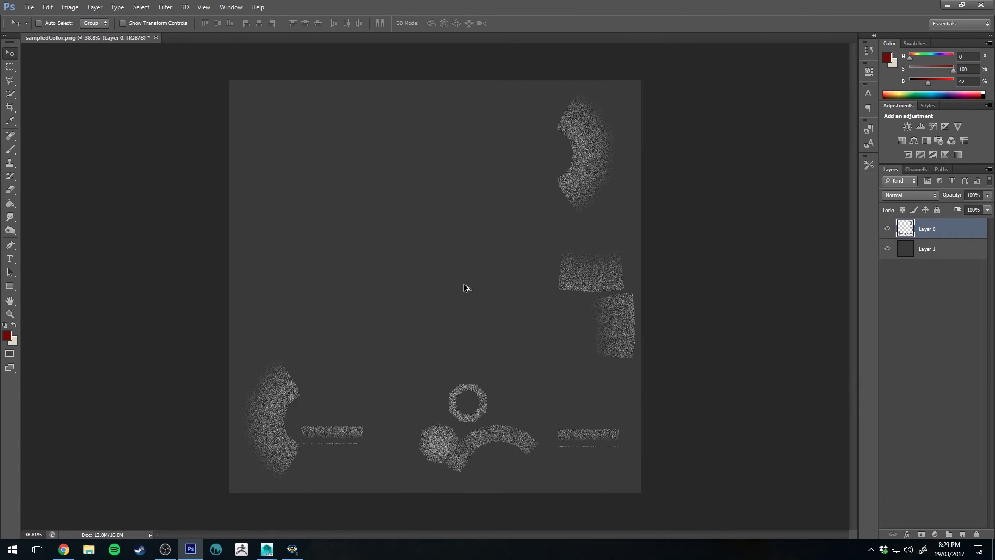
click(888, 250)
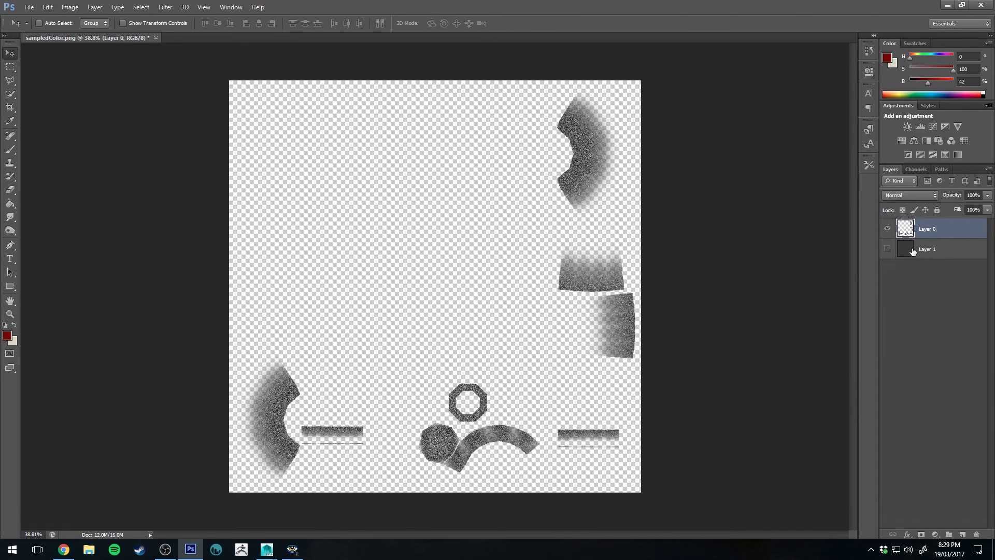
click(941, 252)
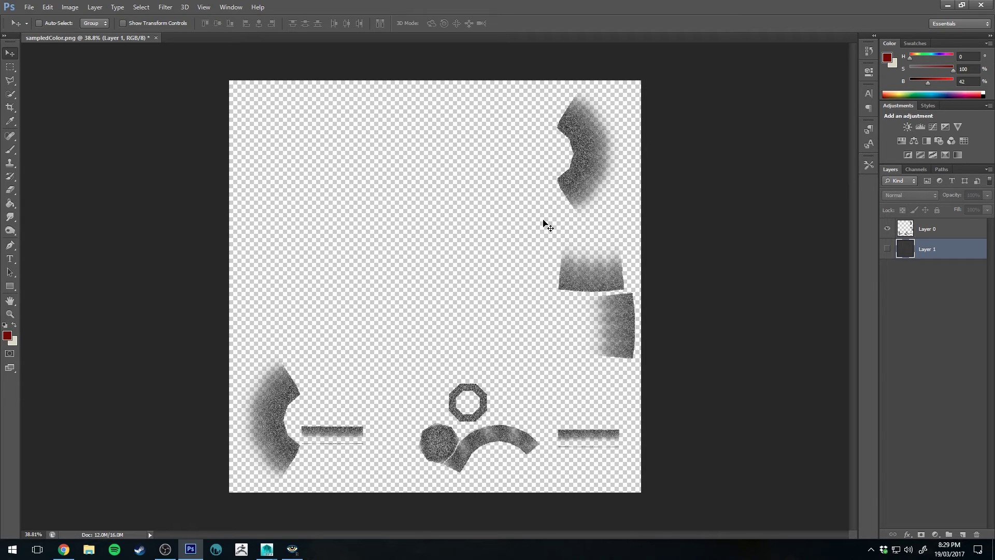
Step: Export the image for web as a transparent PNG-24, replacing dustlayer.png in the wine folder
key(ctrl+alt+shift+s)
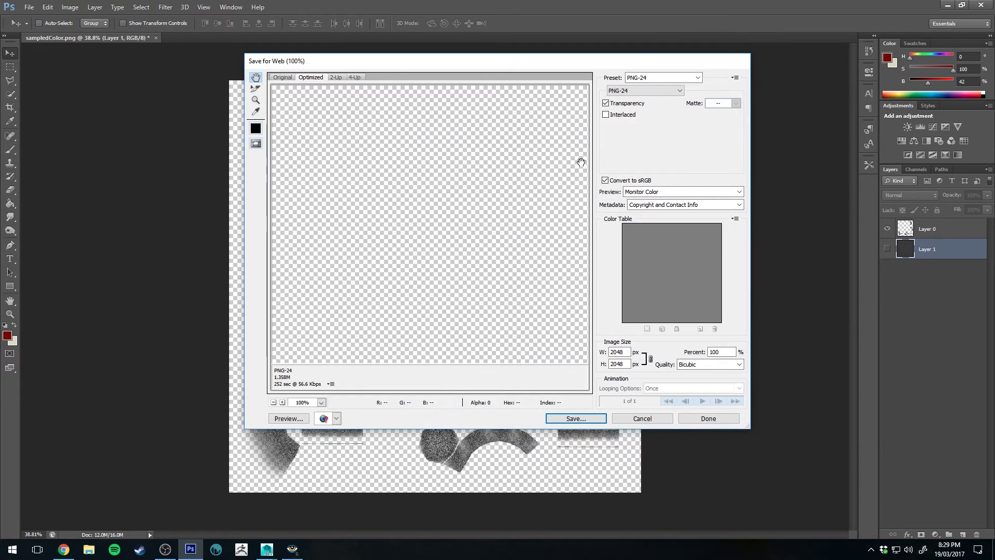
click(576, 418)
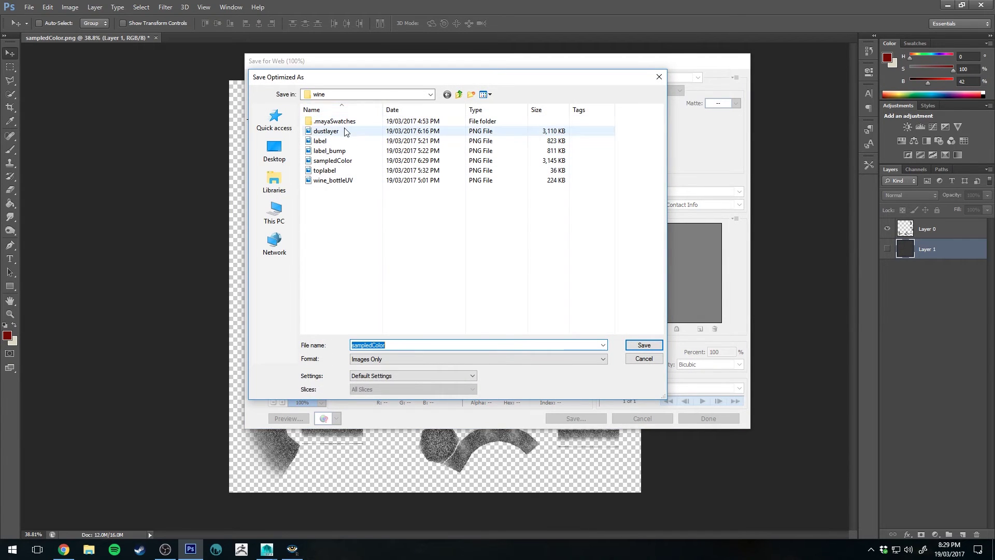
click(343, 132)
click(645, 344)
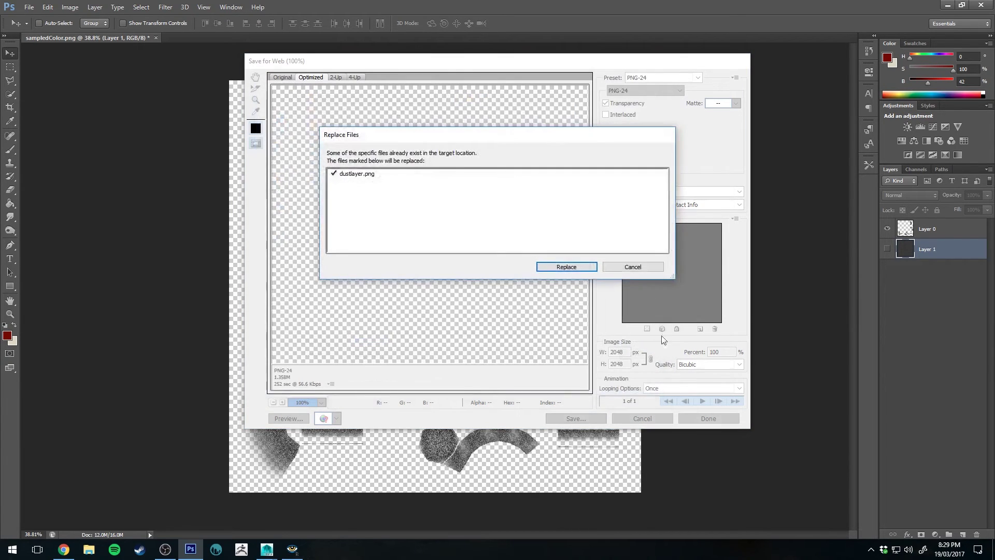
click(570, 269)
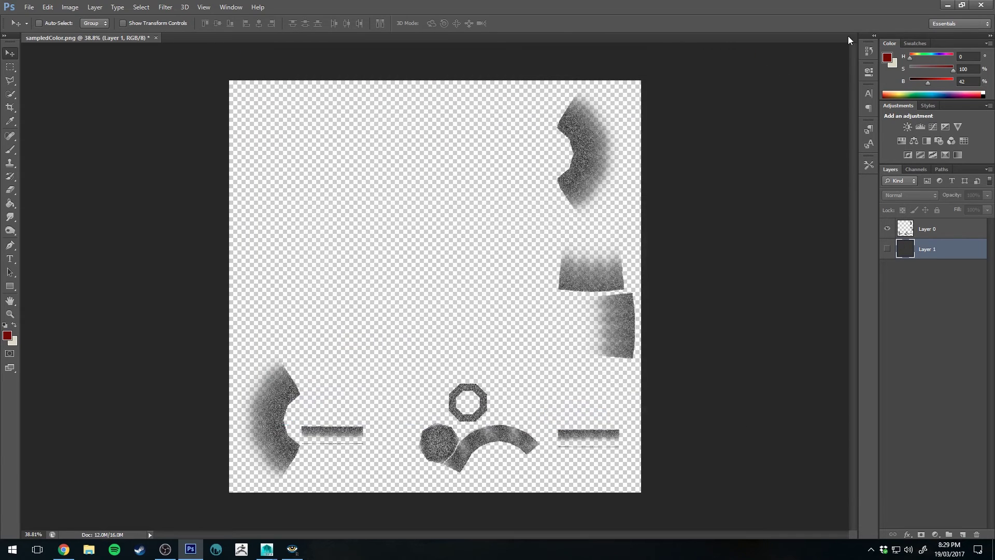
Step: Switch to Maya, close the Transfer Maps window and delete the spot light above the bottle
key(alt+Tab)
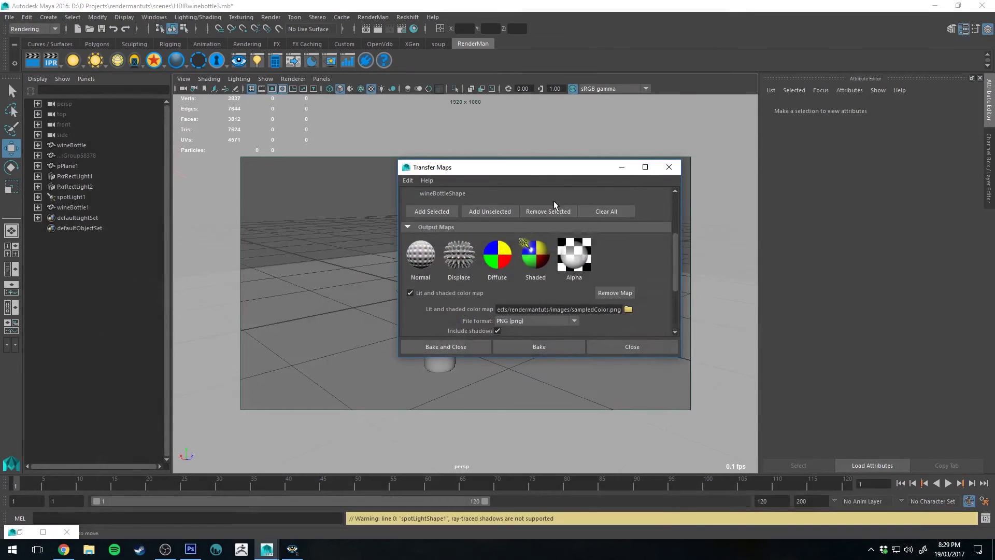
click(669, 167)
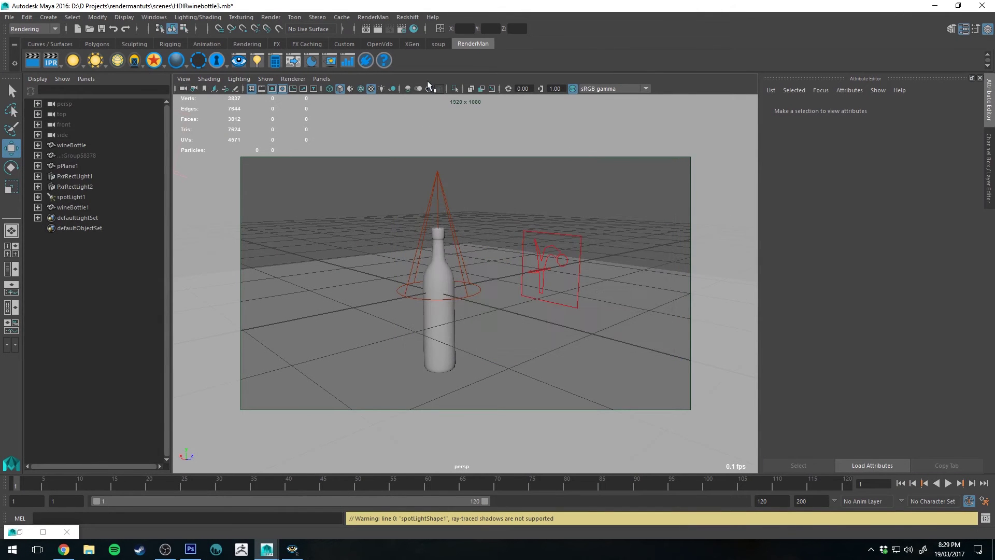
click(441, 168)
click(429, 152)
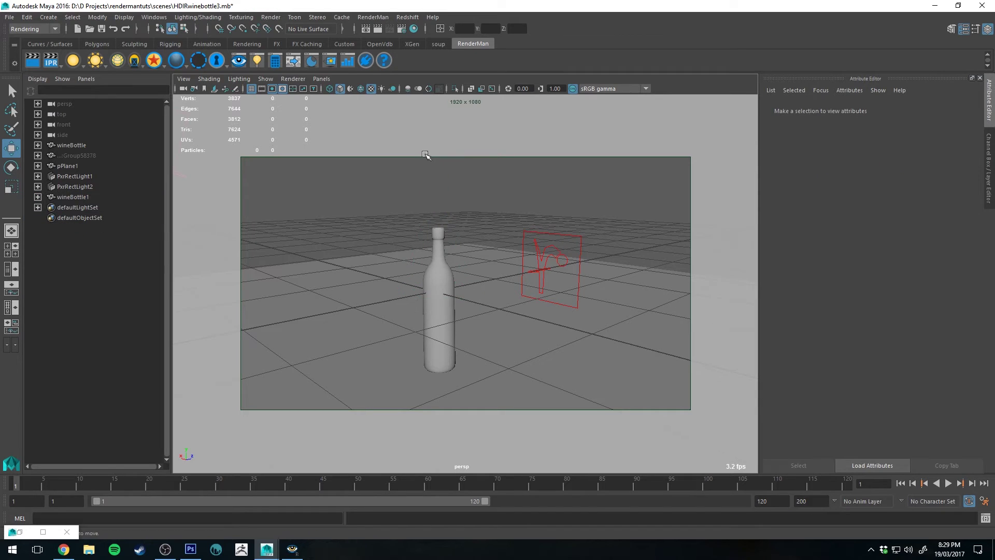
Step: Set the scene's renderer to RenderMan in the render settings and close them
click(401, 29)
click(674, 173)
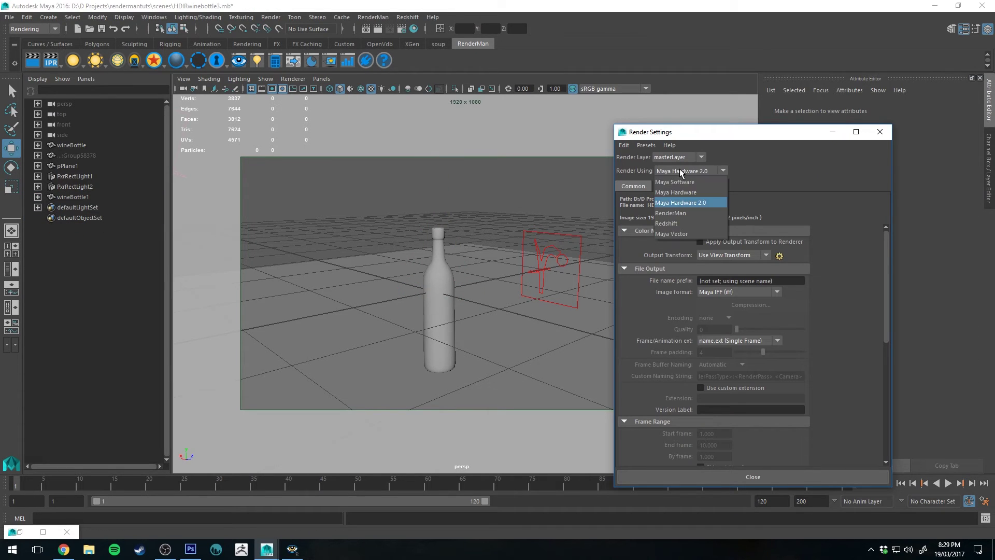
click(679, 220)
click(881, 133)
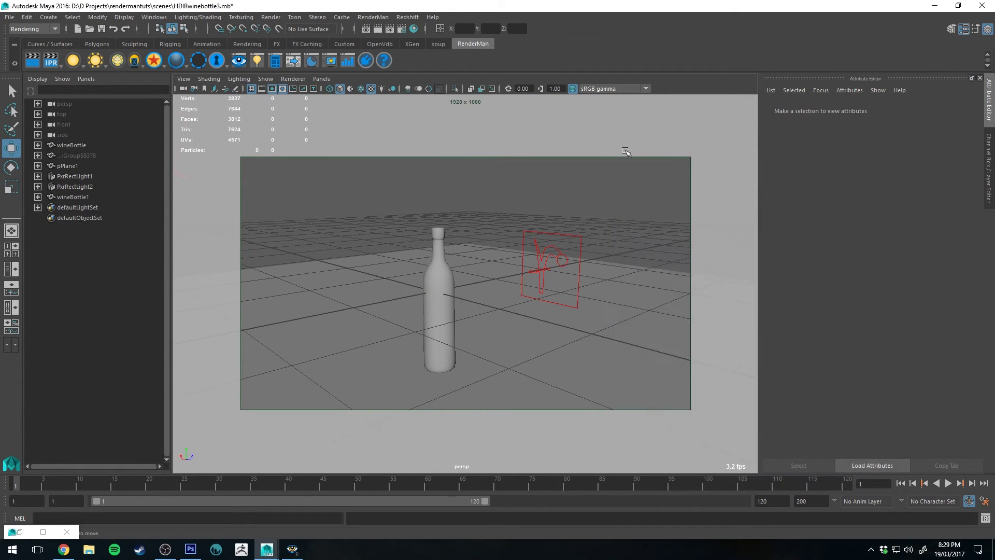
Step: Delete the duplicate wineBottle1 from the scene and select the original wineBottle
click(99, 196)
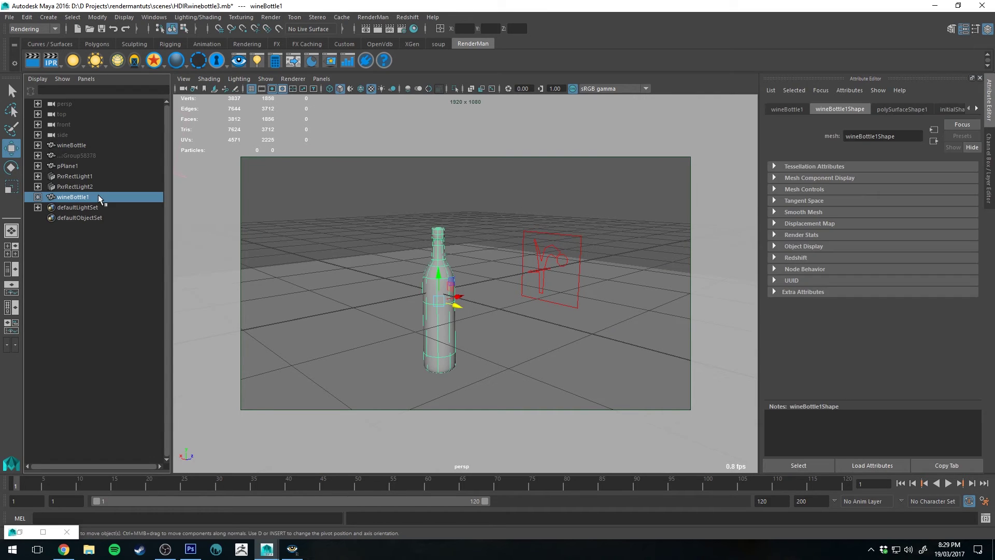
key(Delete)
click(64, 144)
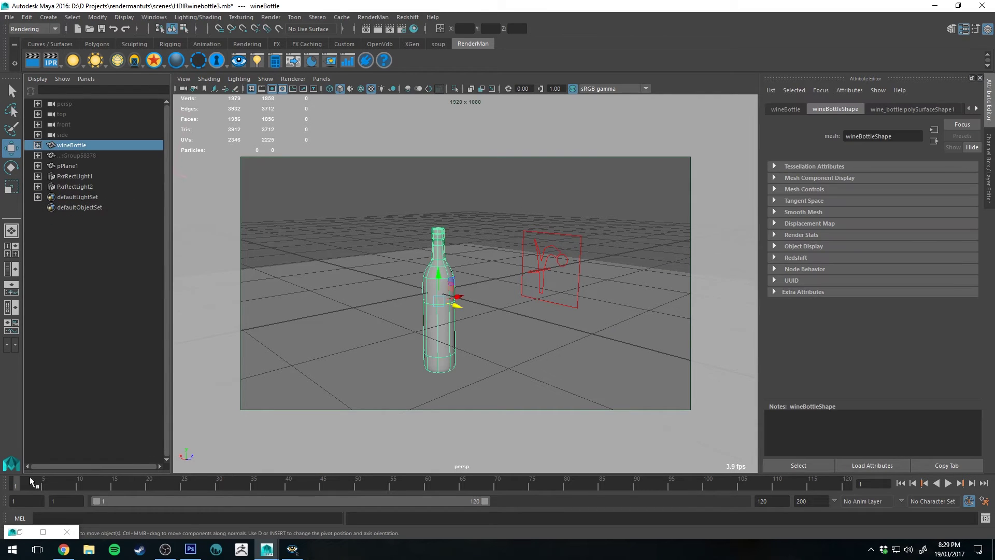
Step: Restore the minimized Hypershade window and enlarge it to full screen with the bottle's shading network in view
click(20, 532)
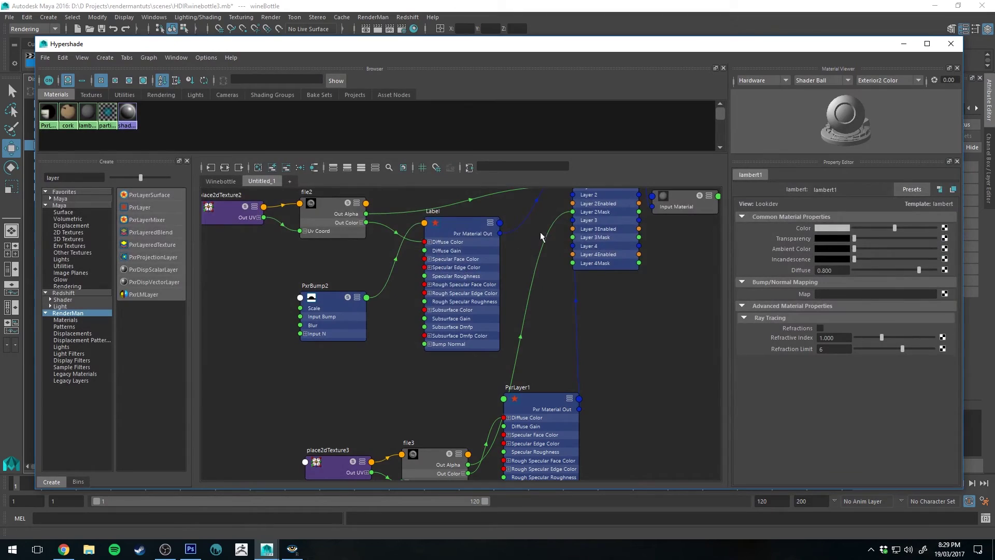
scroll(542, 237, down, 3)
scroll(493, 326, up, 3)
drag(499, 48, 555, 167)
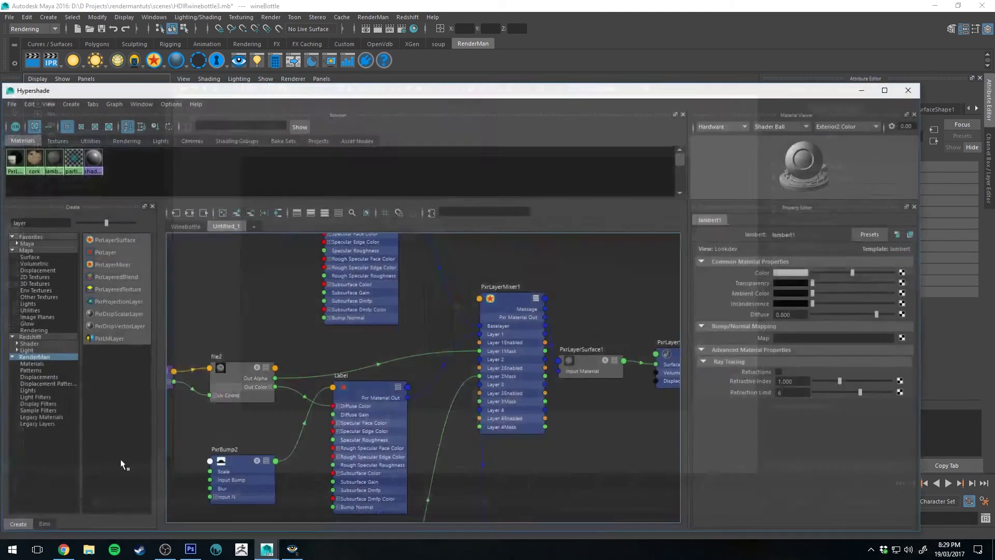
drag(122, 463, 122, 450)
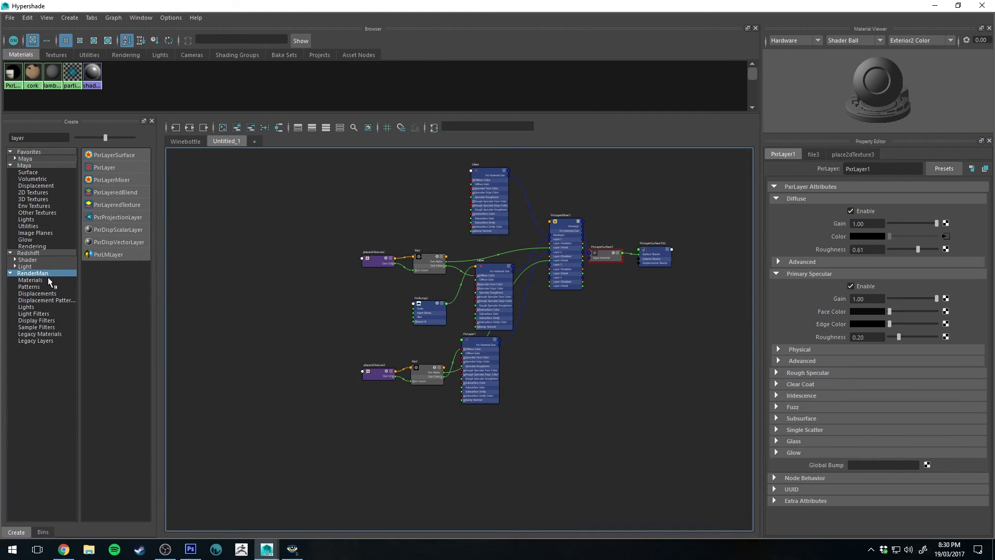
Step: Create a new PxrLayer node below PxrLayer1 and connect its material output to Layer 3 of PxrLayerMixer1
click(104, 167)
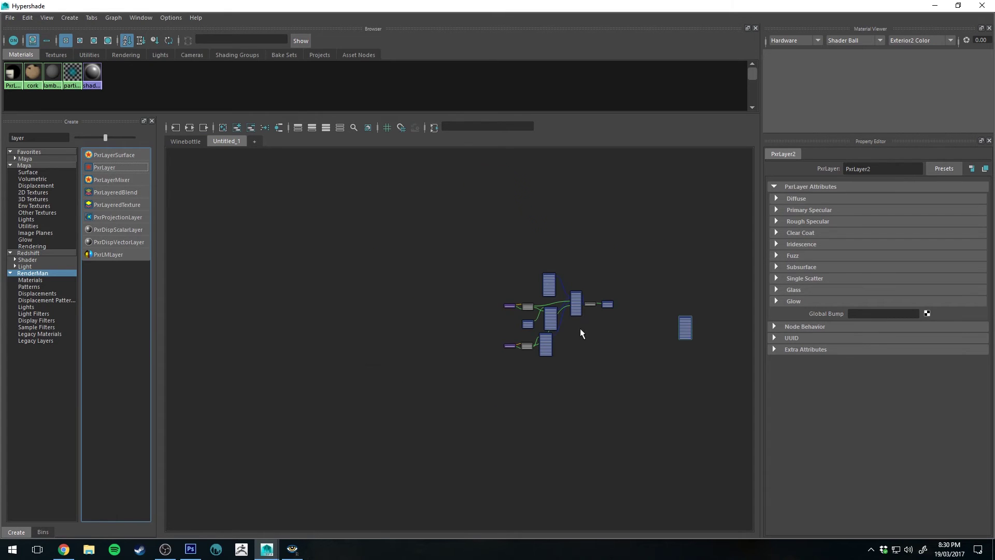
drag(689, 326, 551, 382)
scroll(551, 382, up, 5)
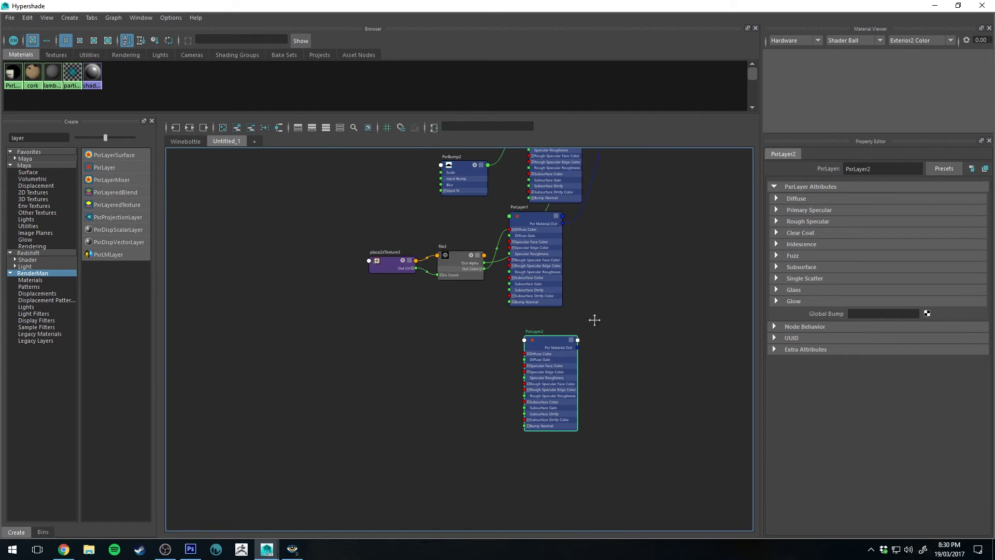
alt+middle_drag(593, 317, 539, 413)
drag(534, 409, 591, 177)
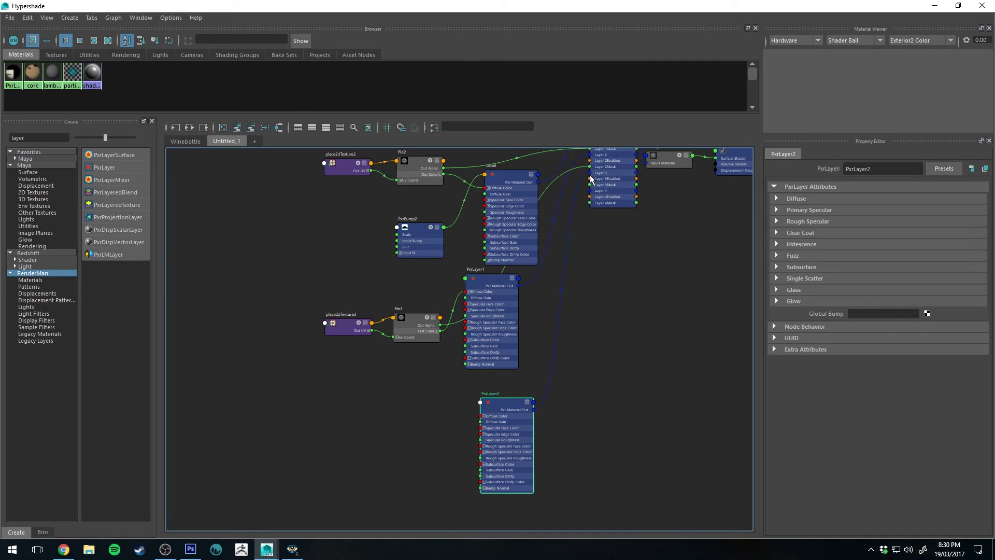
key(a)
scroll(596, 319, up, 3)
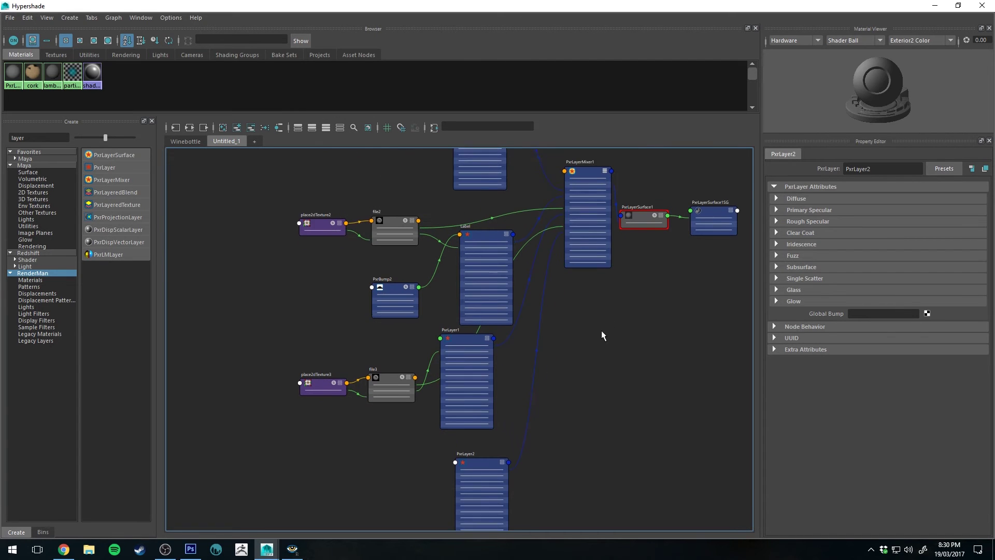
Step: Create a File texture node and load dustlayer.png from the wine folder as its image
double_click(27, 138)
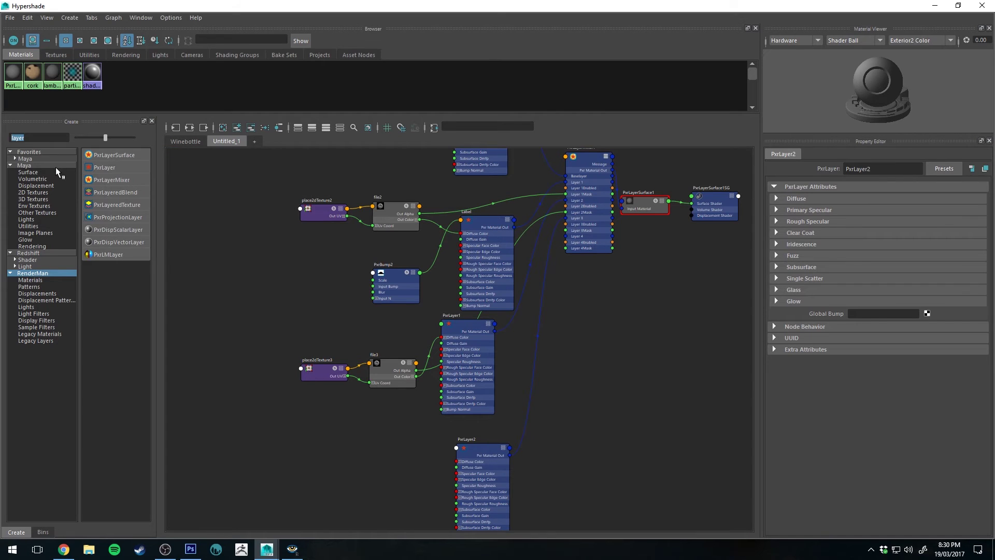
text(file)
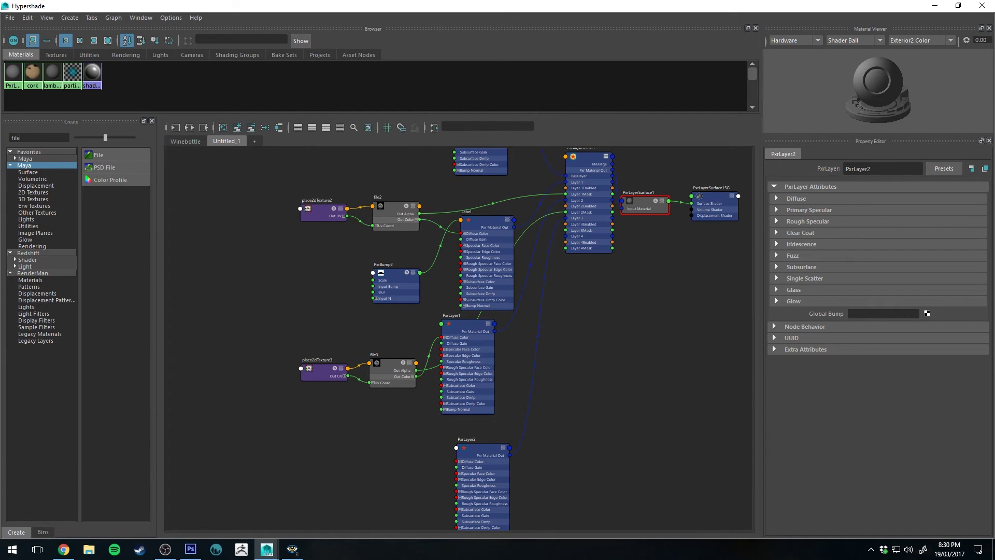
click(98, 154)
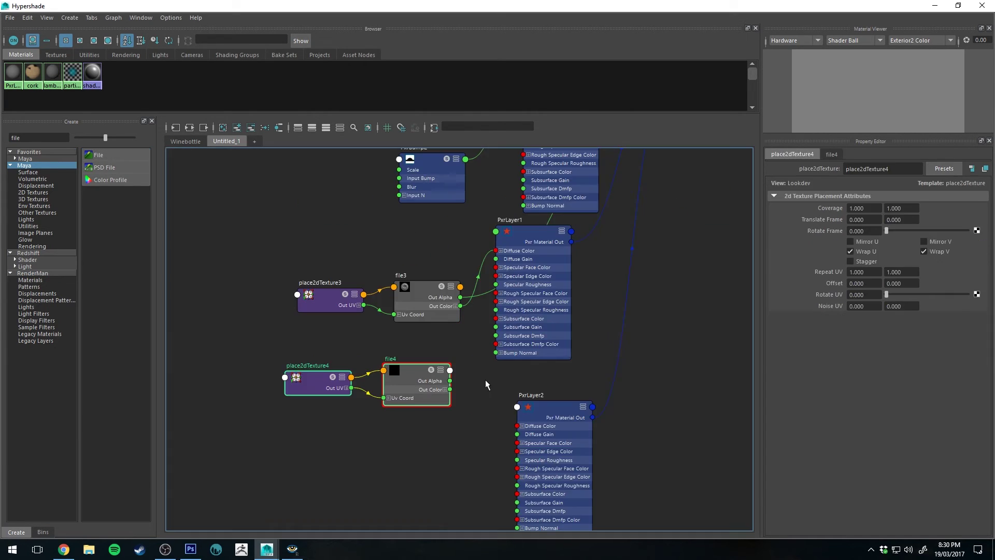
click(415, 374)
click(981, 241)
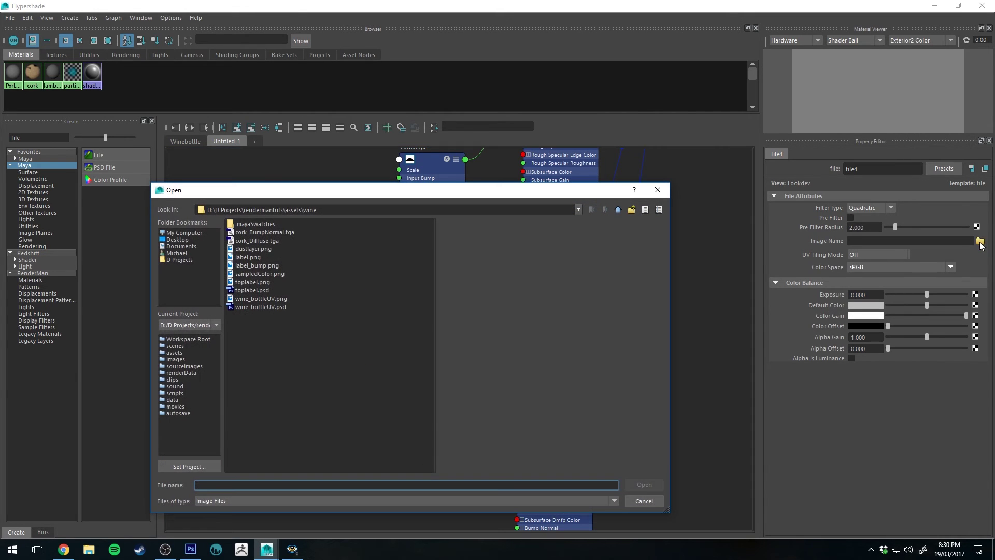
click(254, 250)
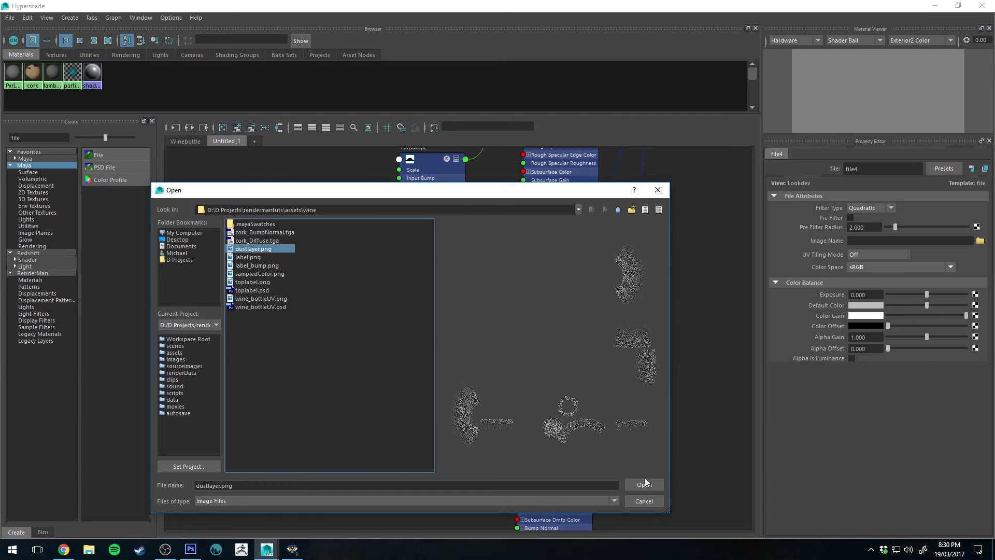
click(644, 484)
Step: Connect the Out Alpha of the dust texture node file4 to Layer 3 Mask on PxrLayerMixer1
alt+middle_drag(459, 283, 413, 335)
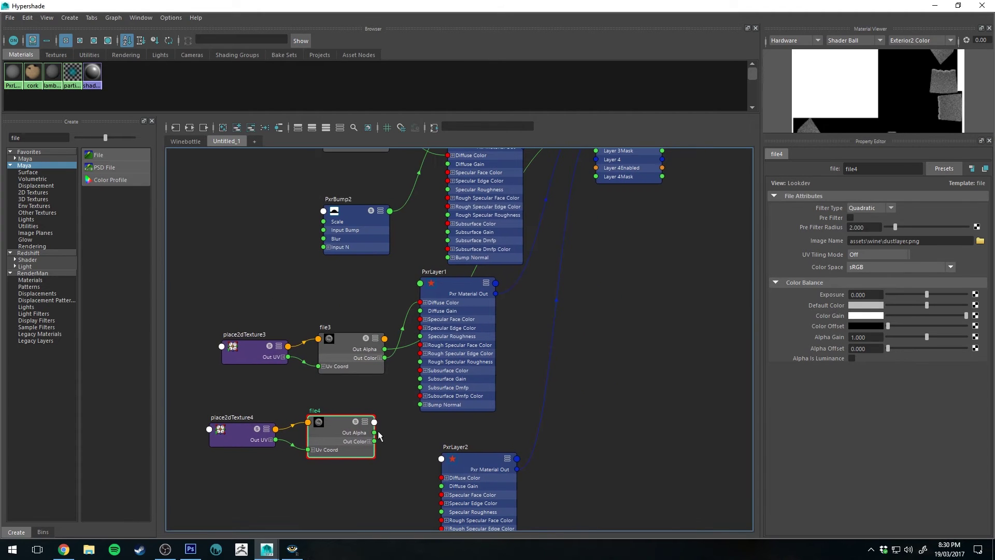
drag(374, 421, 617, 224)
alt+middle_drag(617, 224, 620, 259)
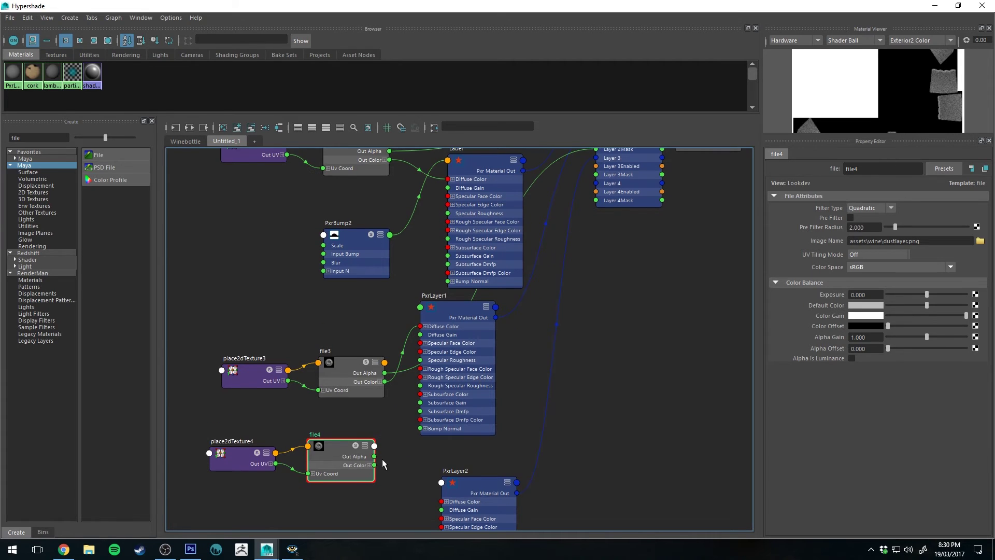
drag(373, 457, 421, 429)
alt+middle_drag(460, 484, 431, 412)
Step: Rename the PxrLayer2 node to dust
click(431, 413)
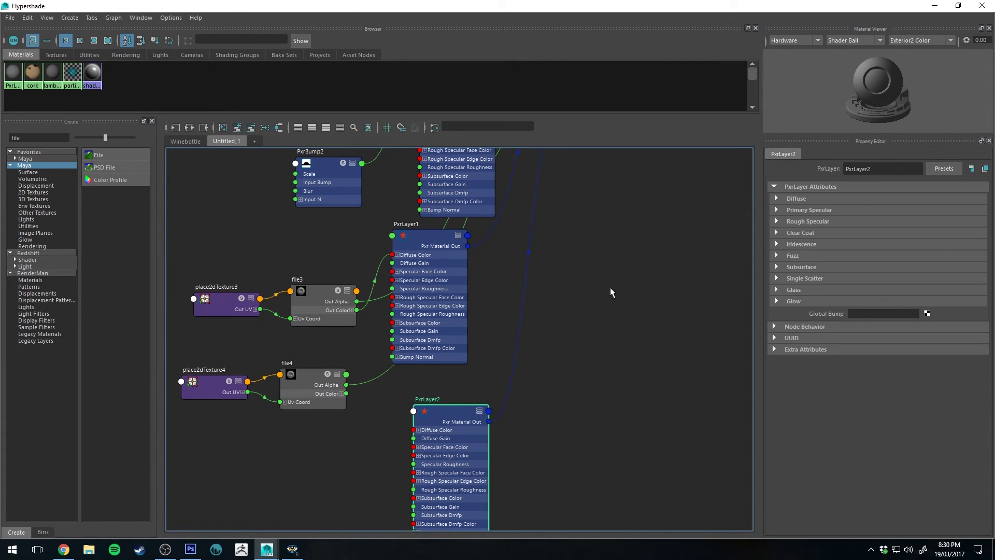
double_click(894, 166)
text(dus)
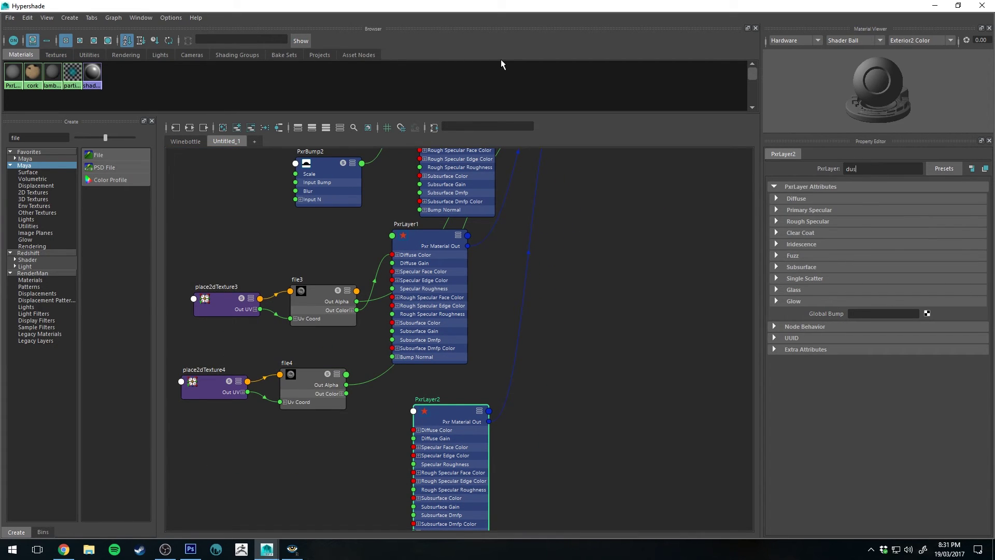
text(t)
key(Return)
Step: Rename the PxrLayer1 node to topLabel
click(413, 227)
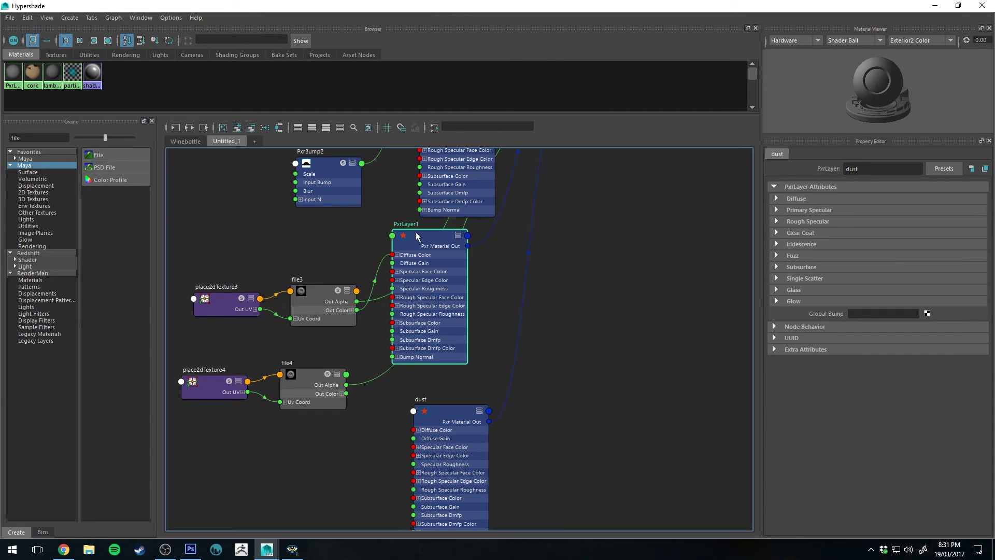
double_click(877, 169)
text(topLab)
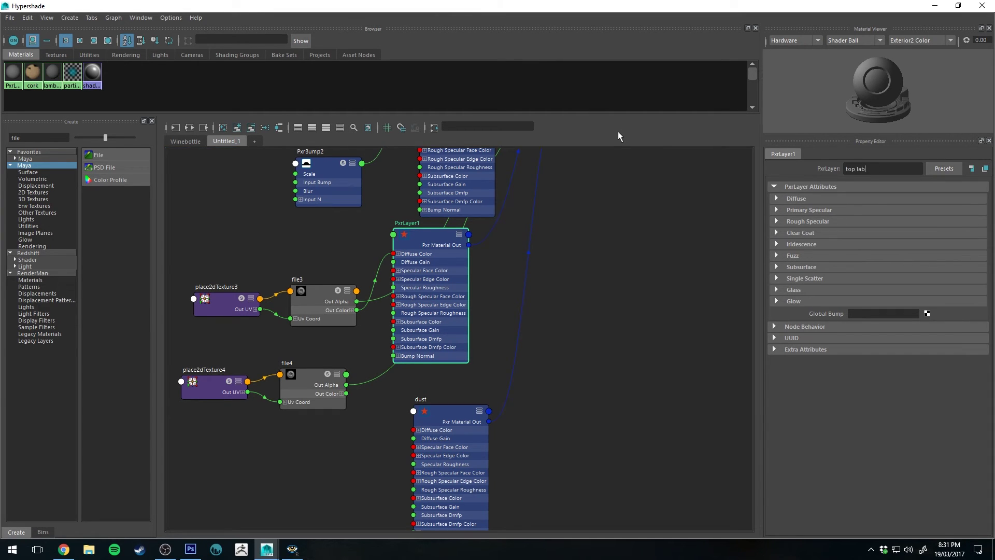
text(el)
key(Return)
Step: Enable diffuse on the dust layer with a grey color and a roughness of 1.00, and minimize the Hypershade
click(451, 414)
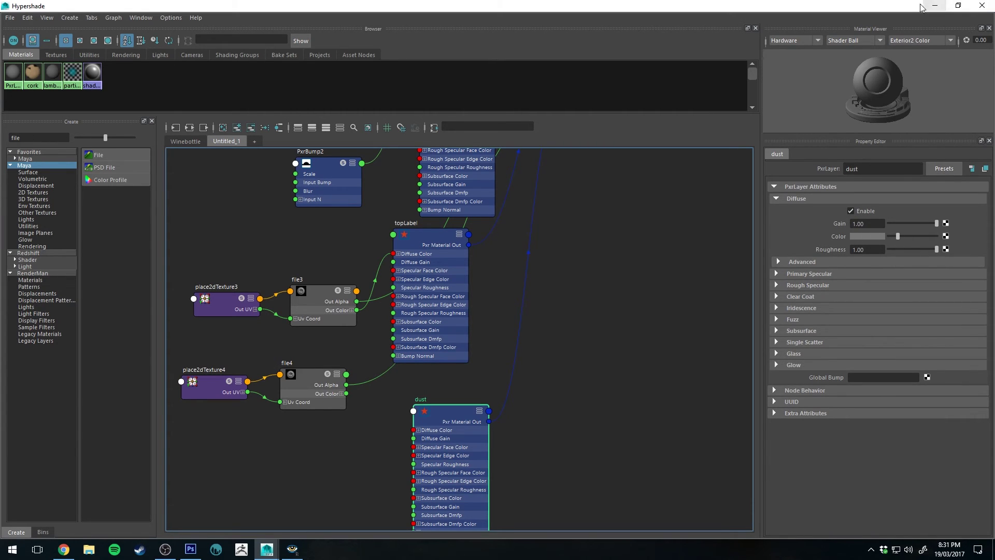
click(937, 6)
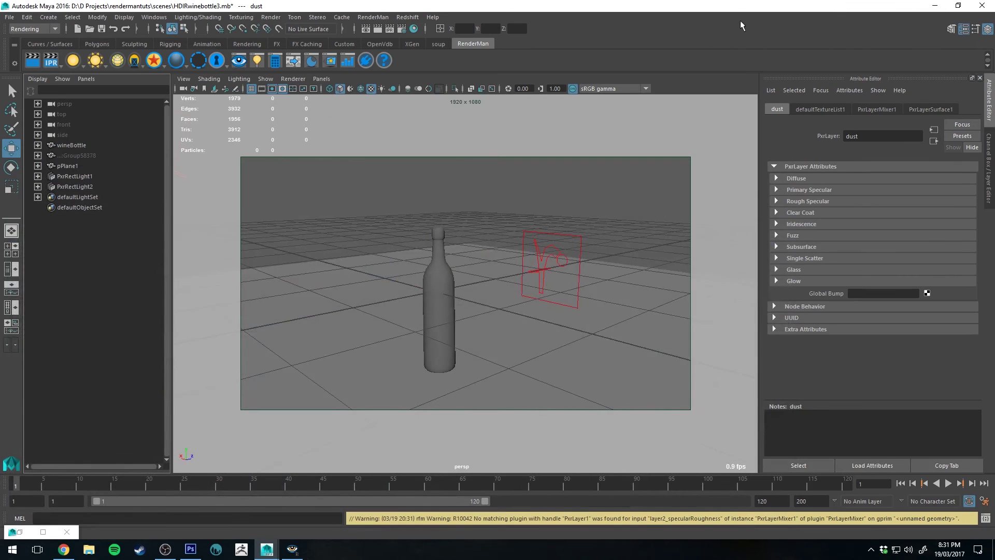
Step: Enable Layer 3 in PxrLayerMixer1 and frame the whole bottle in the IPR render
click(959, 6)
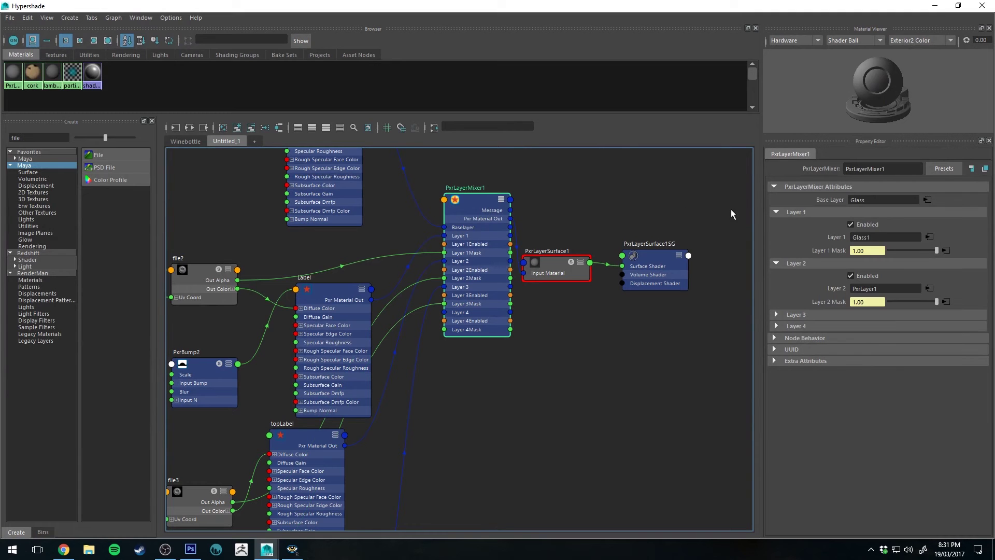
click(779, 316)
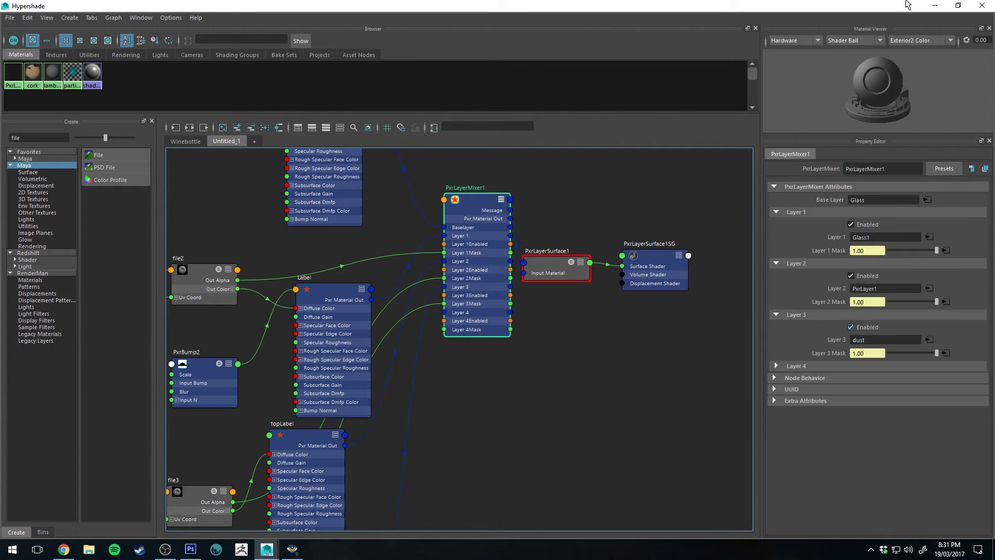
click(936, 6)
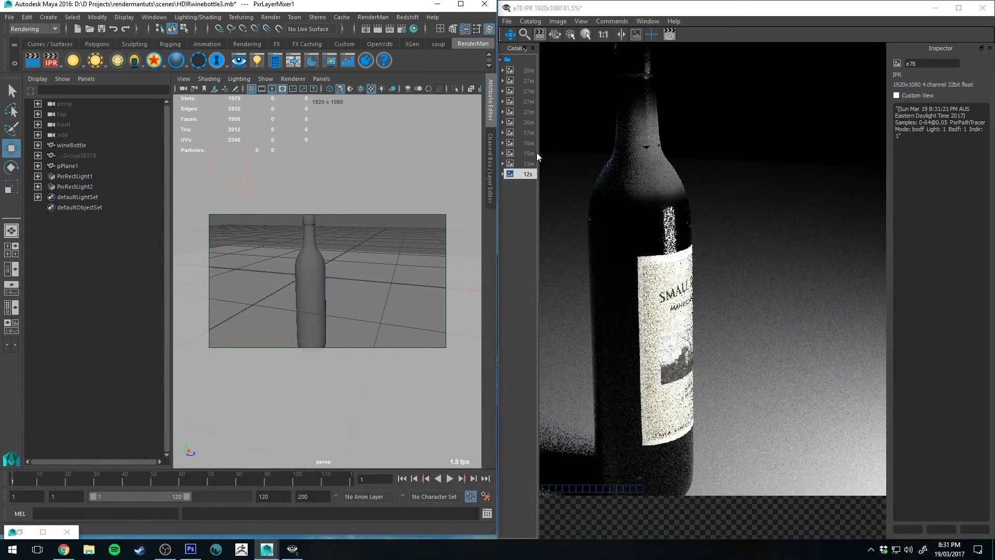
alt+drag(407, 190, 383, 234)
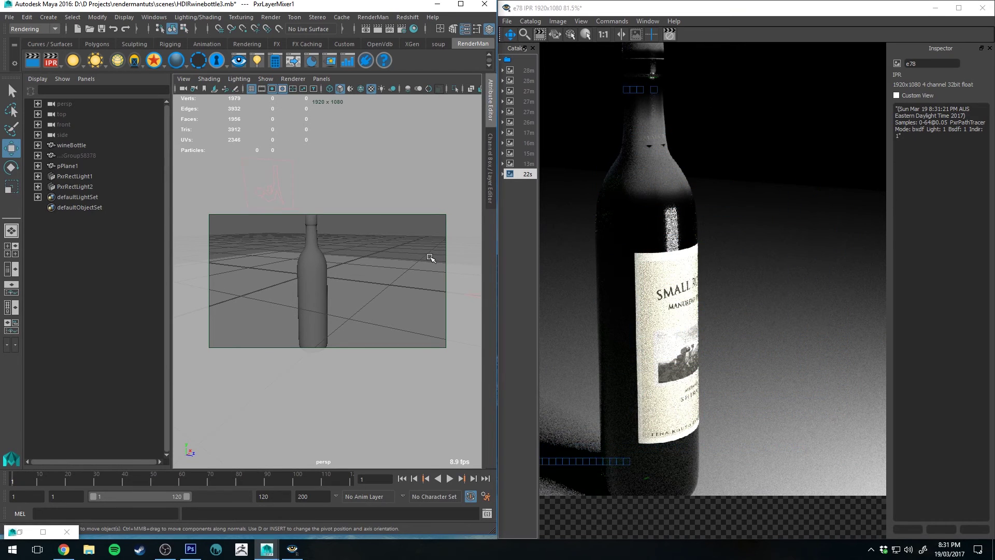
alt+right_drag(429, 245, 407, 238)
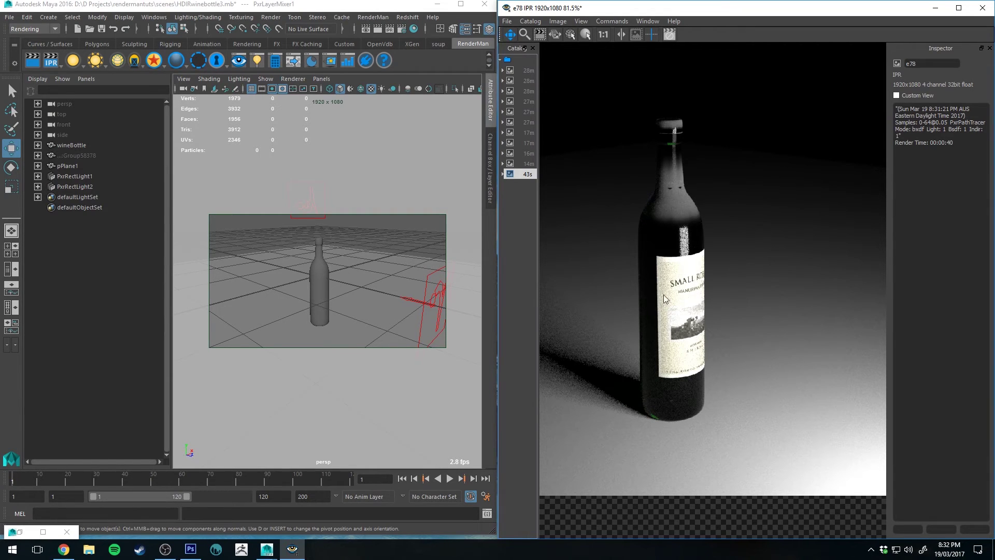
Step: Switch to Photoshop and show the grey Layer 1 behind the dust noise
click(200, 551)
click(887, 250)
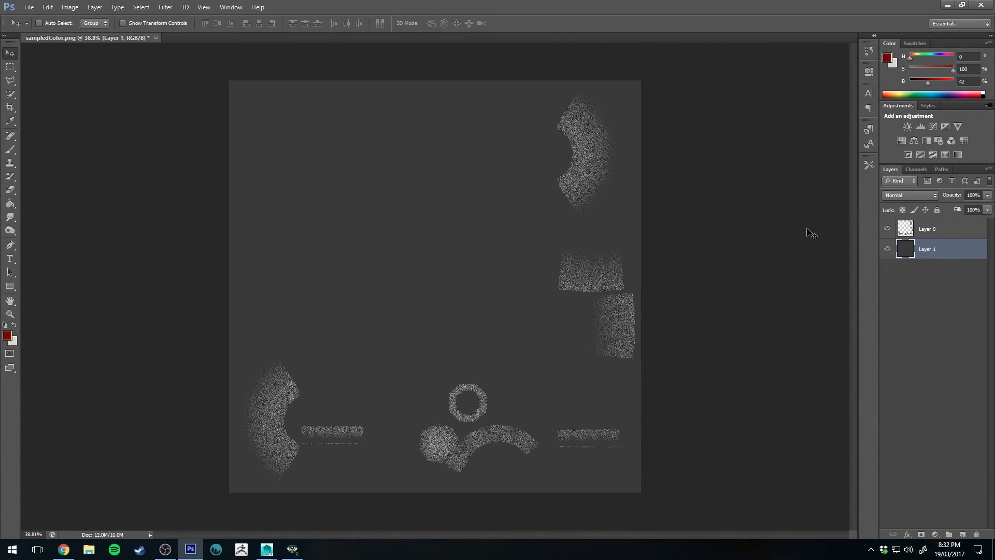
Step: Sample a grey of 26% brightness from the dust noise and fill Layer 1 with it while Layer 0 is hidden
alt+scroll(546, 219, up, 5)
key(b)
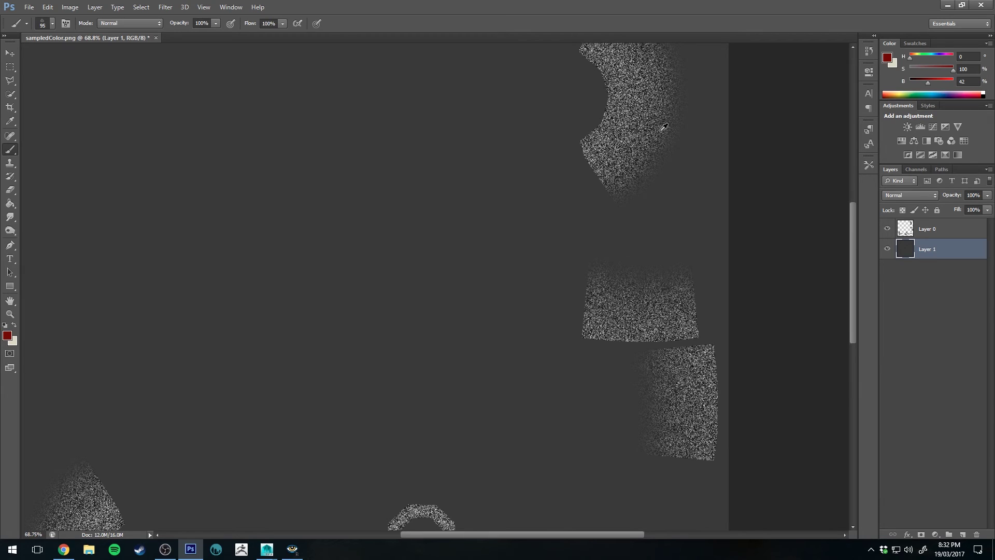
alt+click(664, 126)
alt+click(674, 125)
alt+click(679, 124)
click(891, 229)
key(g)
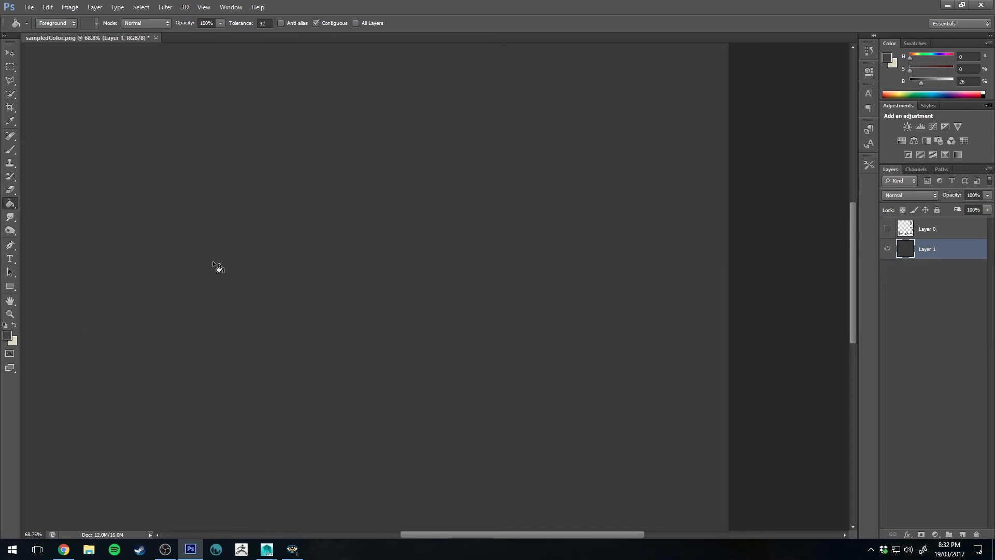
click(358, 223)
key(ctrl+0)
key(alt)
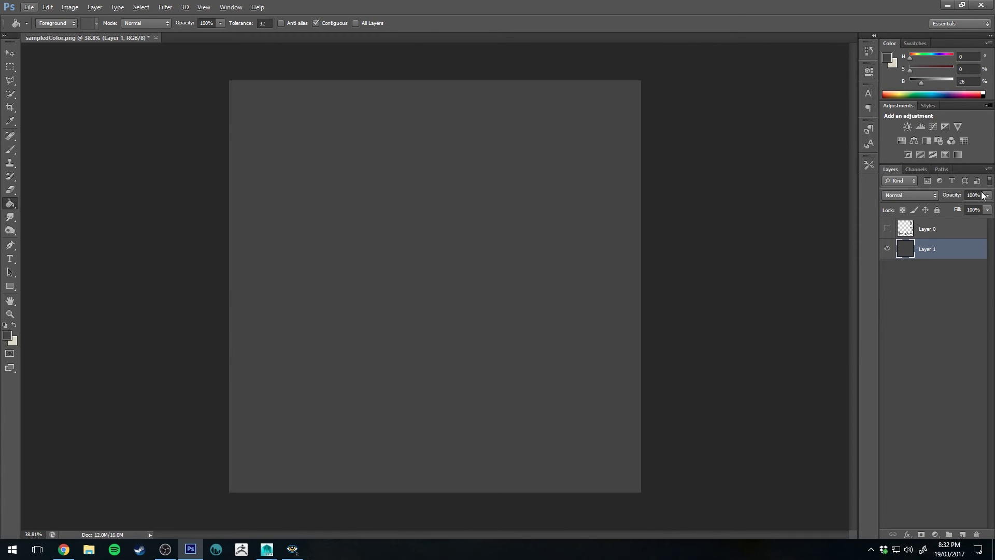
Step: Fill Layer 1 with a lighter grey of 37% brightness and show Layer 0 again
click(7, 336)
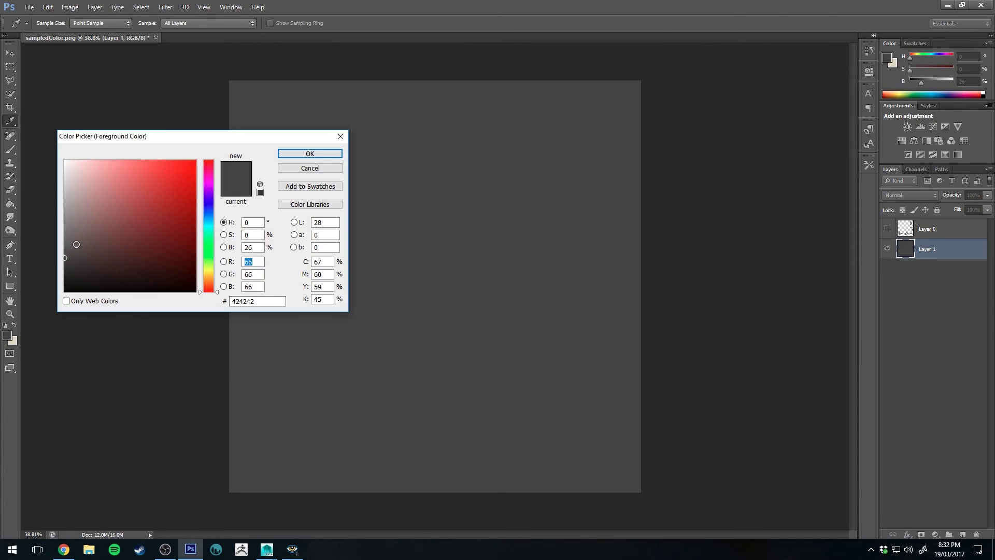
scroll(76, 244, up, 5)
key(Return)
click(609, 109)
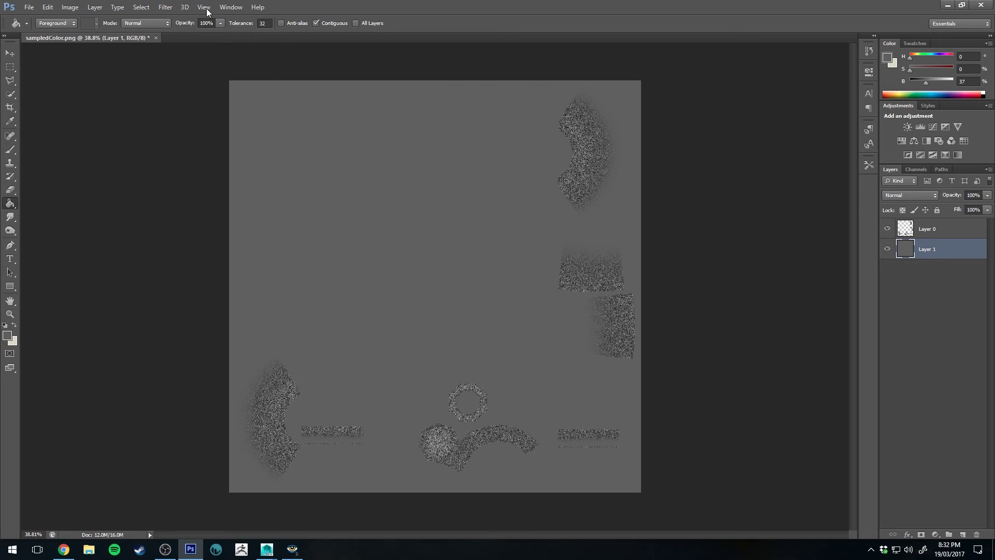
Step: Add uniform, monochromatic noise to the grey Layer 1
click(165, 7)
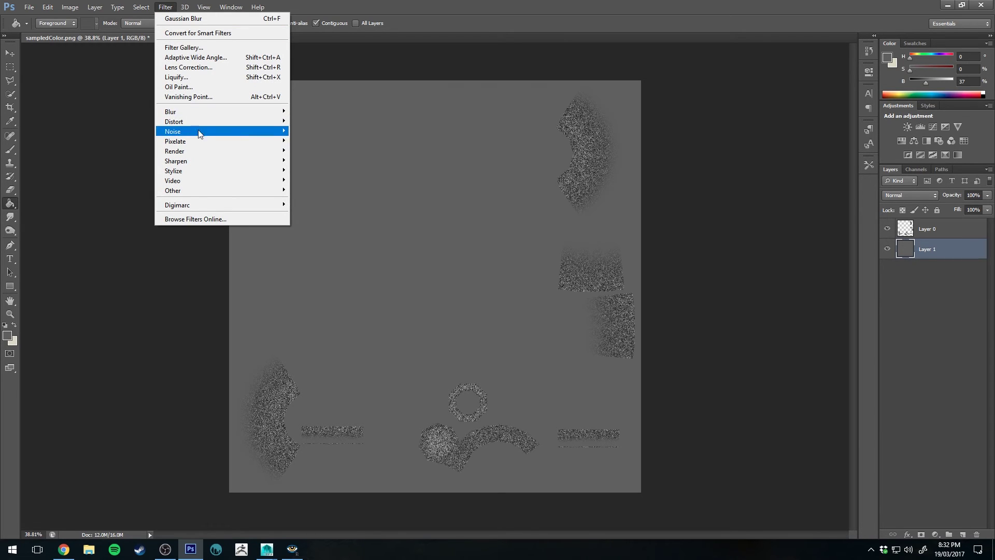
mouse_move(205, 133)
click(311, 131)
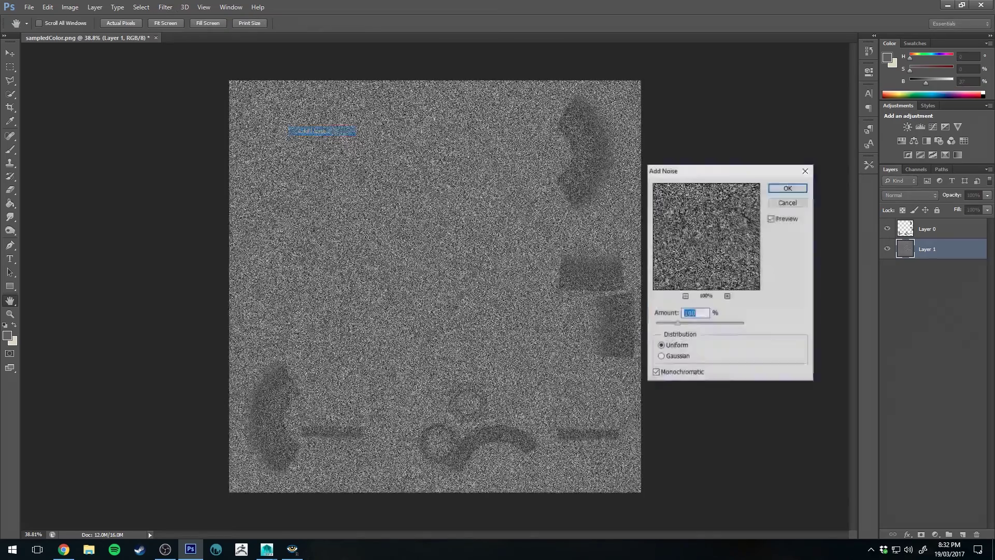
click(788, 187)
Step: Soften the noise on Layer 1 with a Gaussian Blur
click(165, 8)
mouse_move(205, 133)
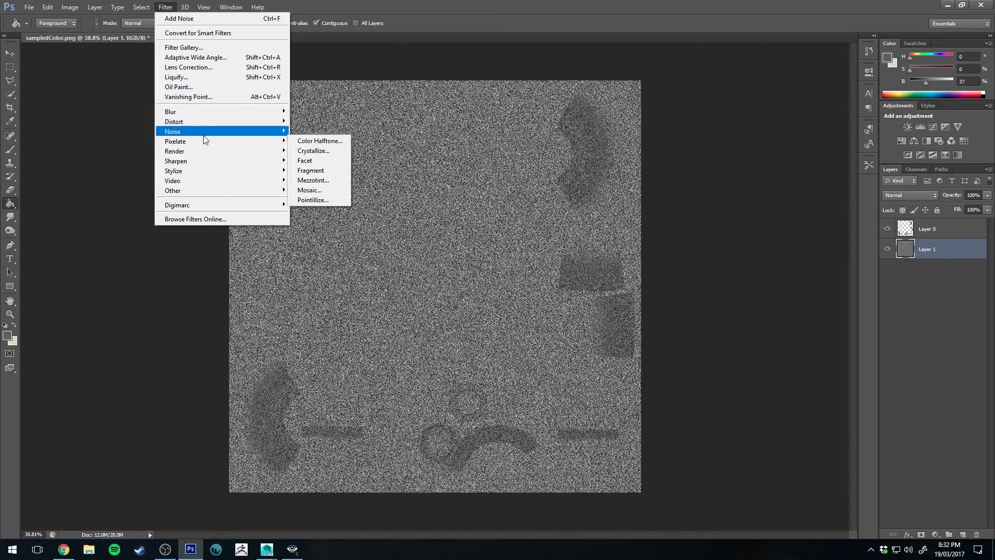
mouse_move(216, 113)
click(321, 186)
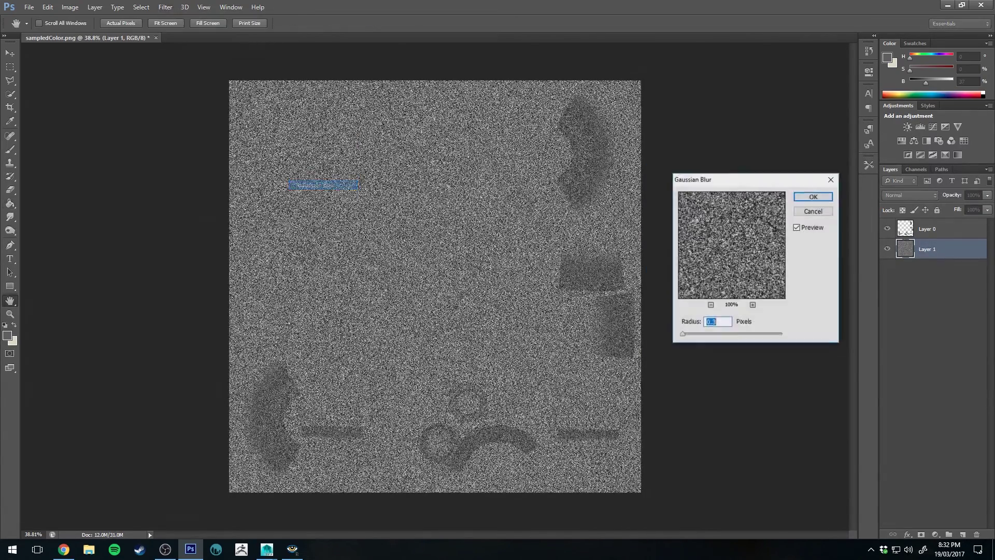
click(813, 197)
key(v)
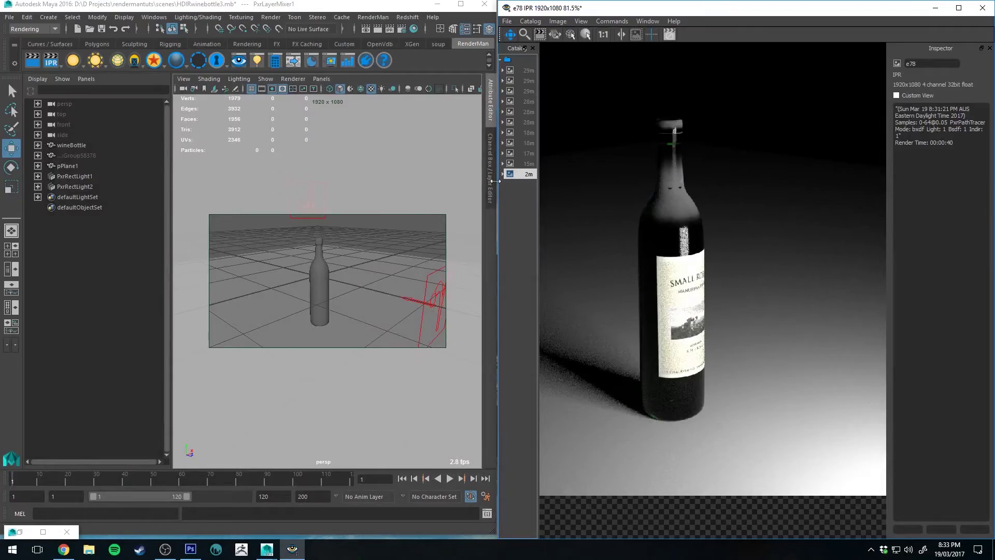
Step: Switch to Maya, maximize the Hypershade and show the attributes of PxrLayerMixer1
click(394, 254)
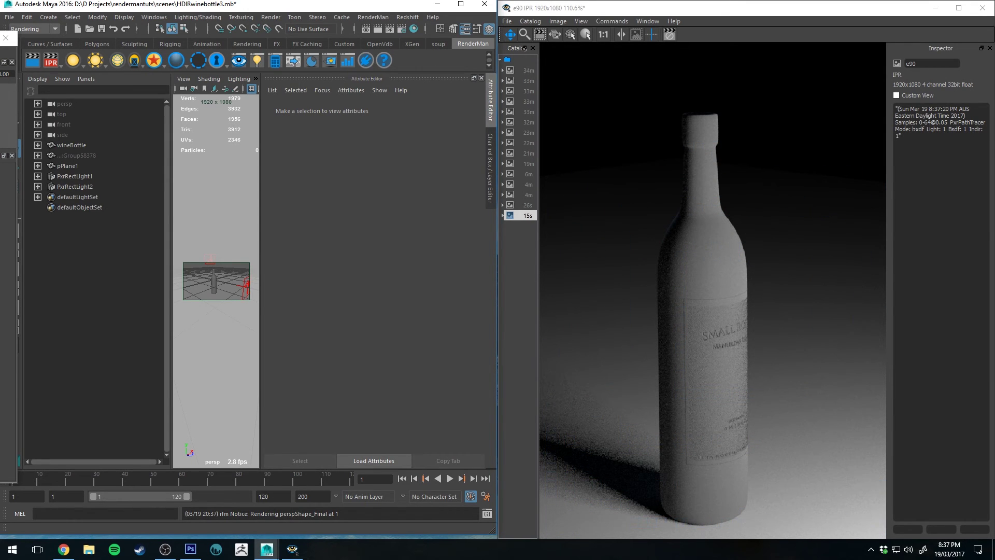
key(alt+Tab)
double_click(637, 4)
scroll(475, 286, up, 5)
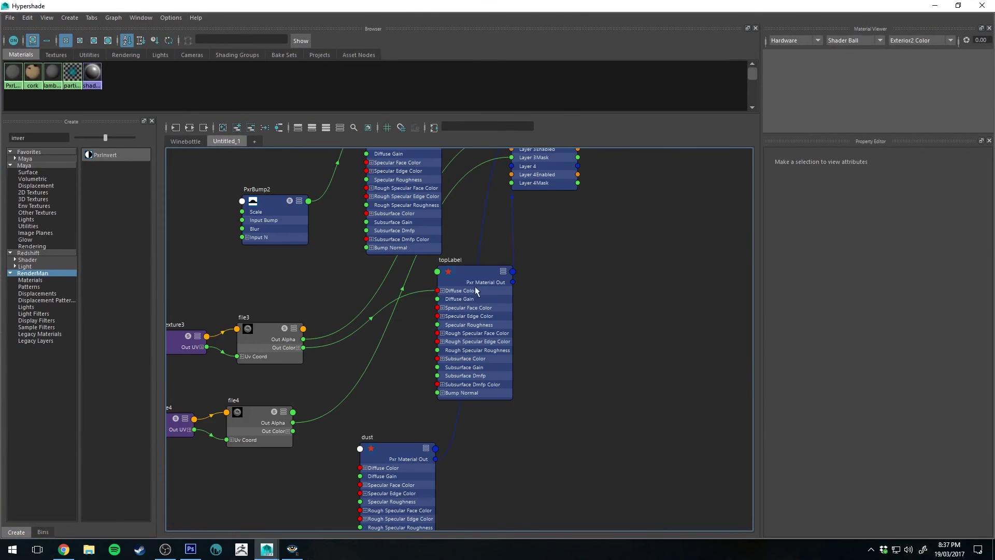
click(567, 190)
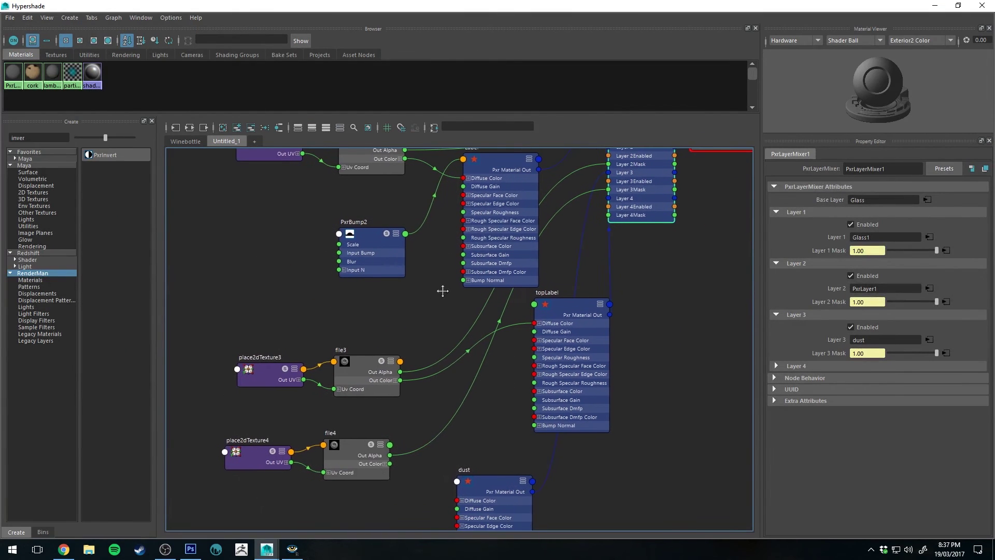
Step: Rearrange the node graph, moving file3 and topLabel away from the dust node and file4 with place2dTexture4 closer to it
drag(245, 423, 254, 301)
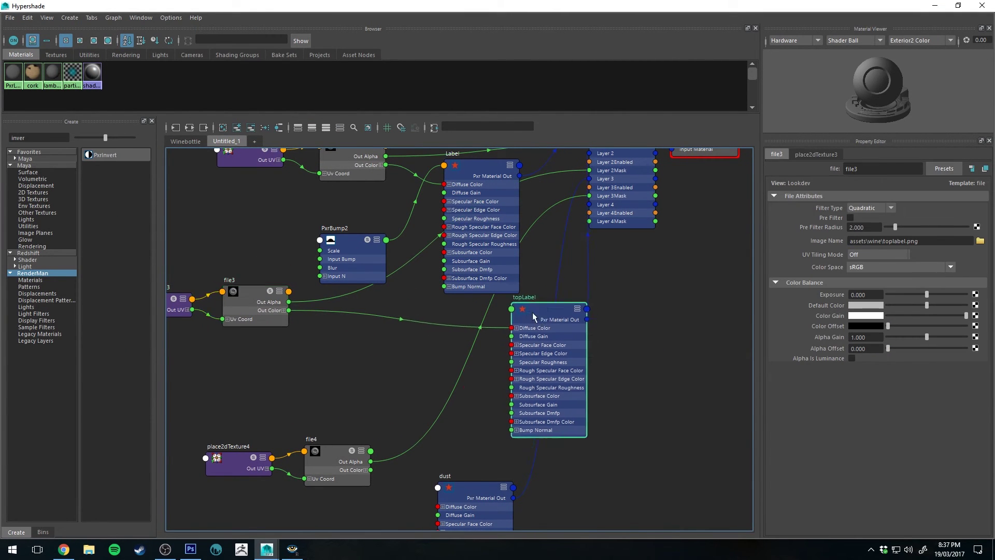
drag(555, 316, 307, 280)
drag(478, 496, 614, 402)
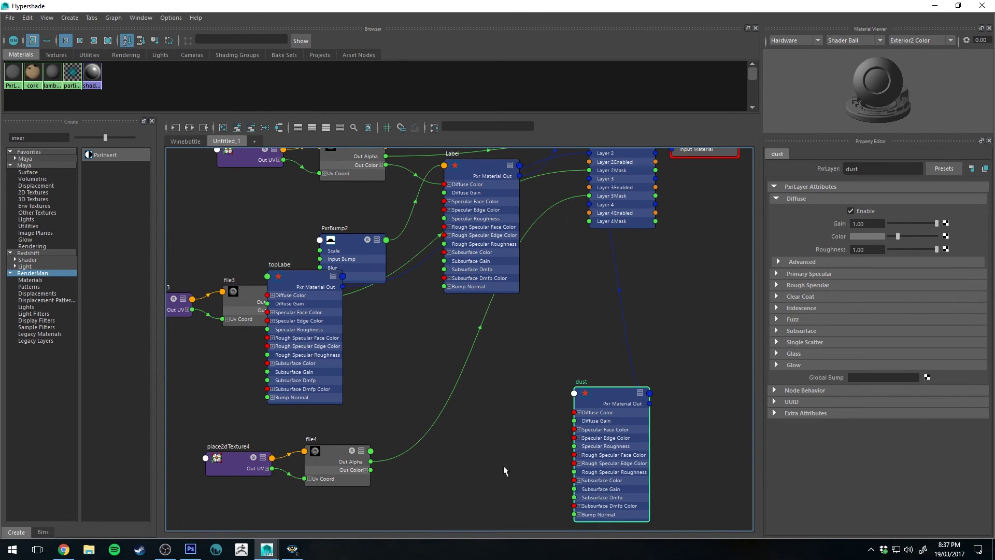
drag(262, 492, 332, 441)
drag(323, 459, 451, 448)
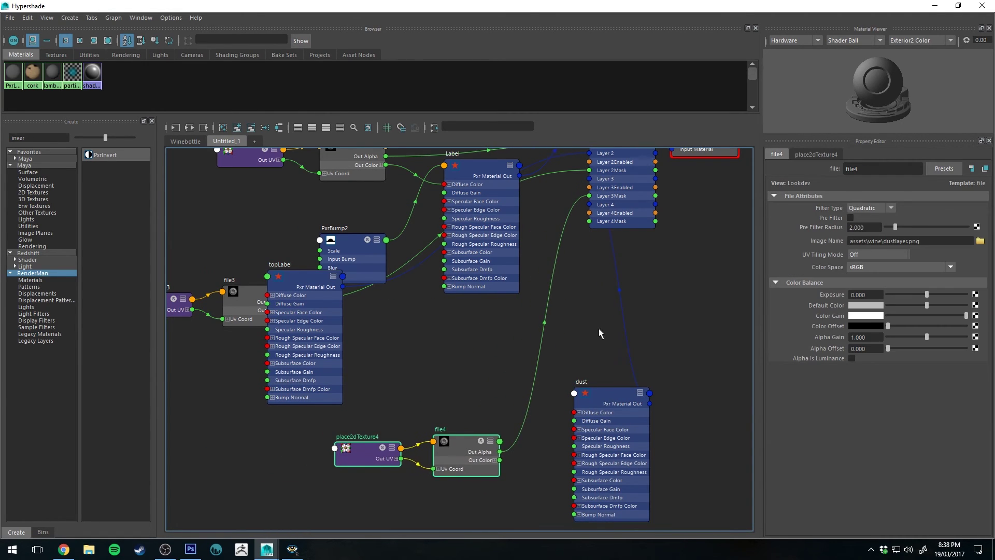
middle_drag(603, 394, 466, 406)
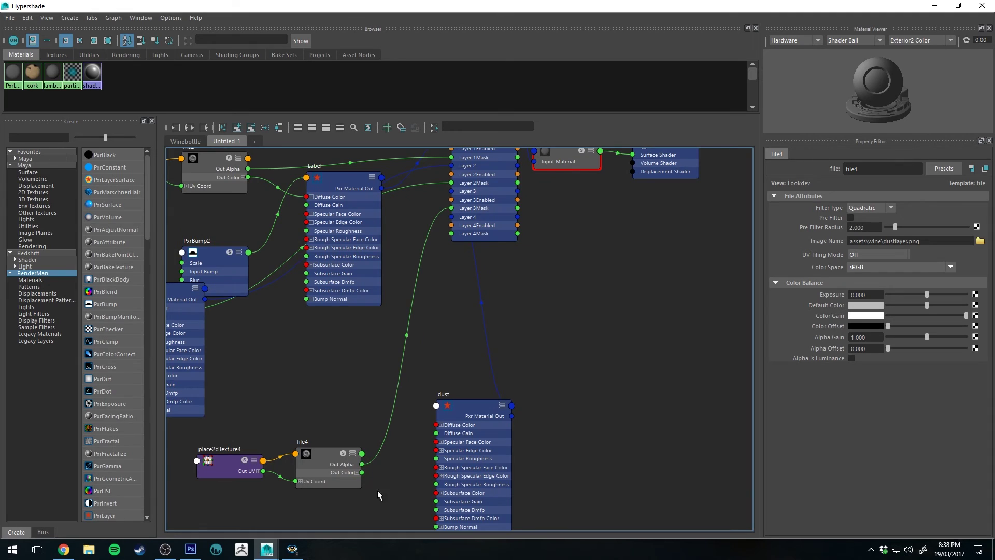
Step: Create a PxrExposure node and place it between file4 and the layer mixer
click(47, 136)
text(ex)
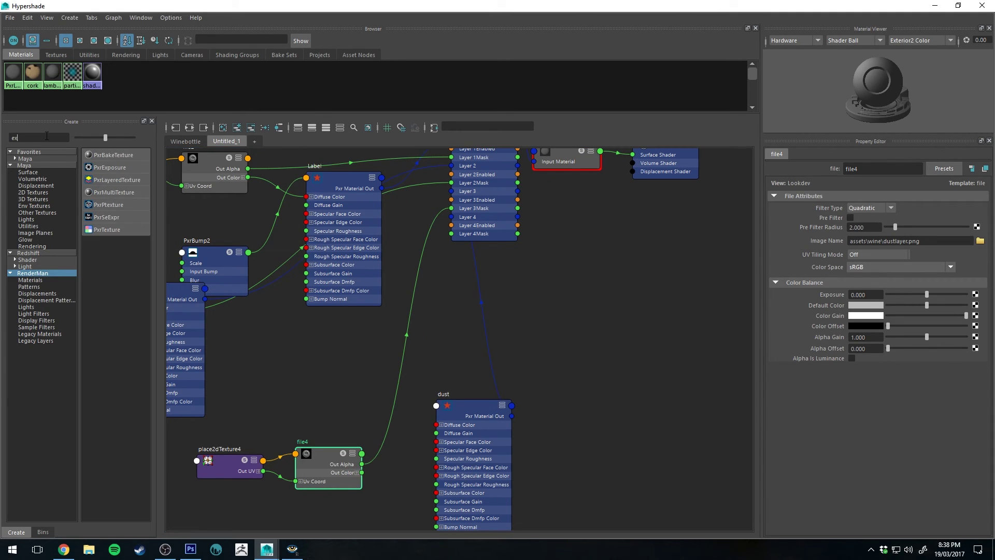
text(po)
click(106, 154)
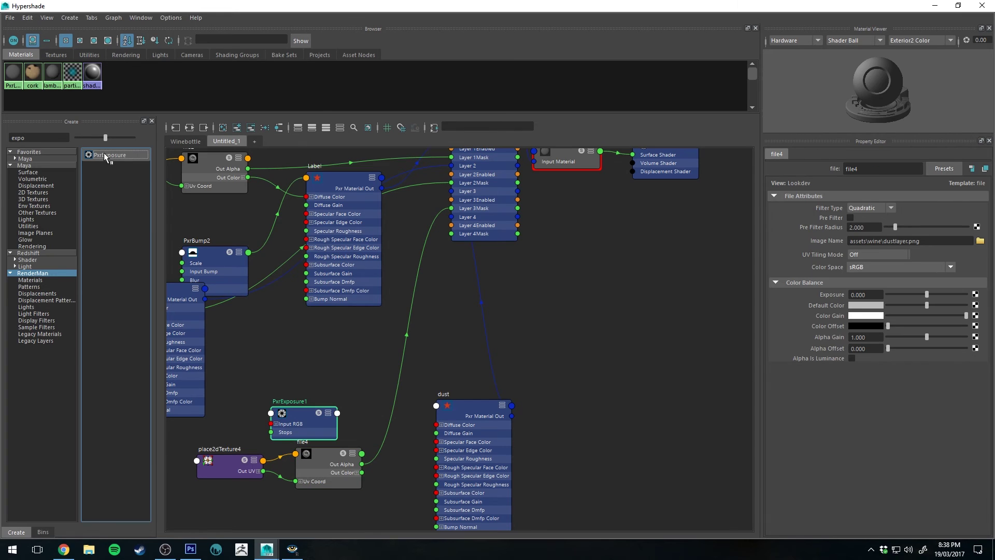
drag(306, 402, 406, 342)
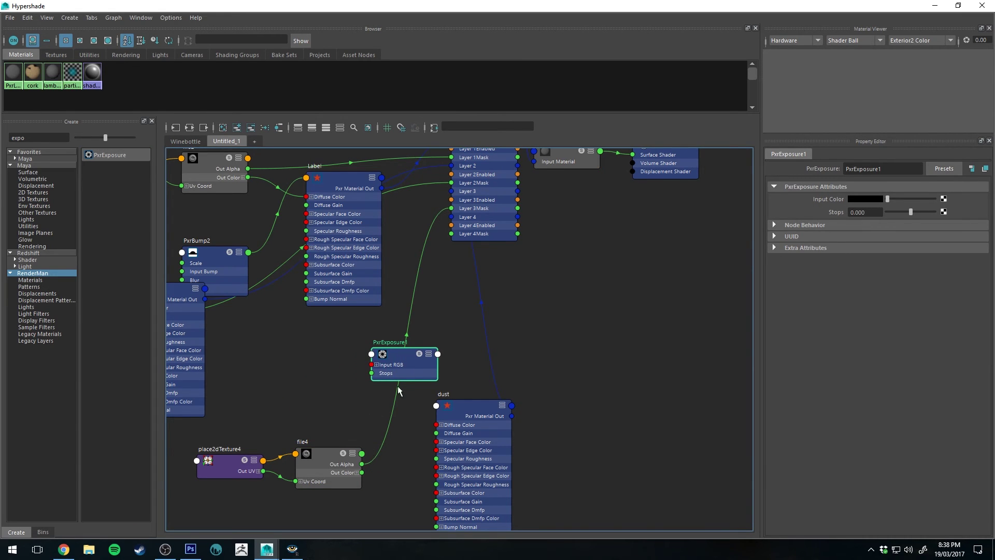
Step: Disconnect file4 from Layer 3 Mask, feed its Out Color into PxrExposure1's Input RGB, and expand the exposure node's full attributes
click(391, 407)
key(Delete)
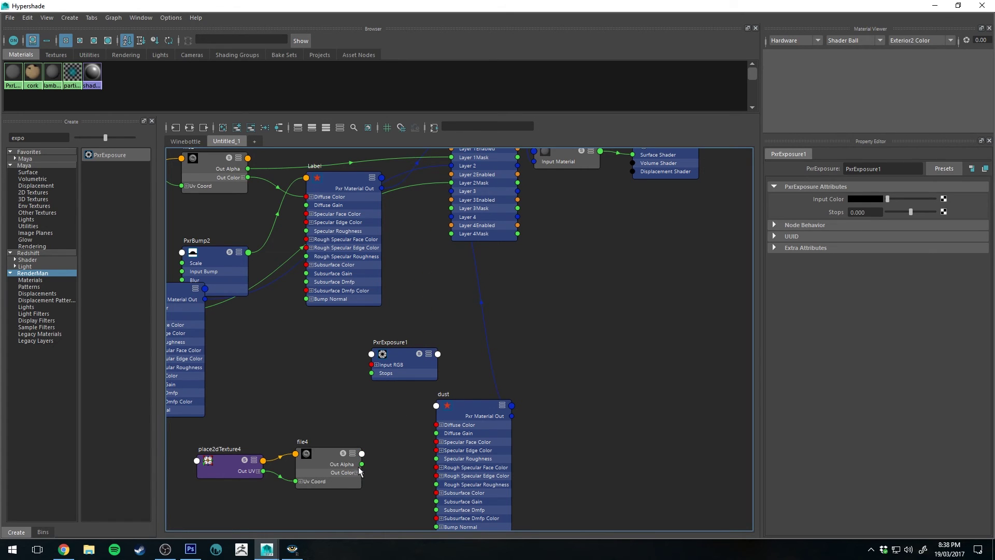
drag(362, 472, 332, 336)
key(3)
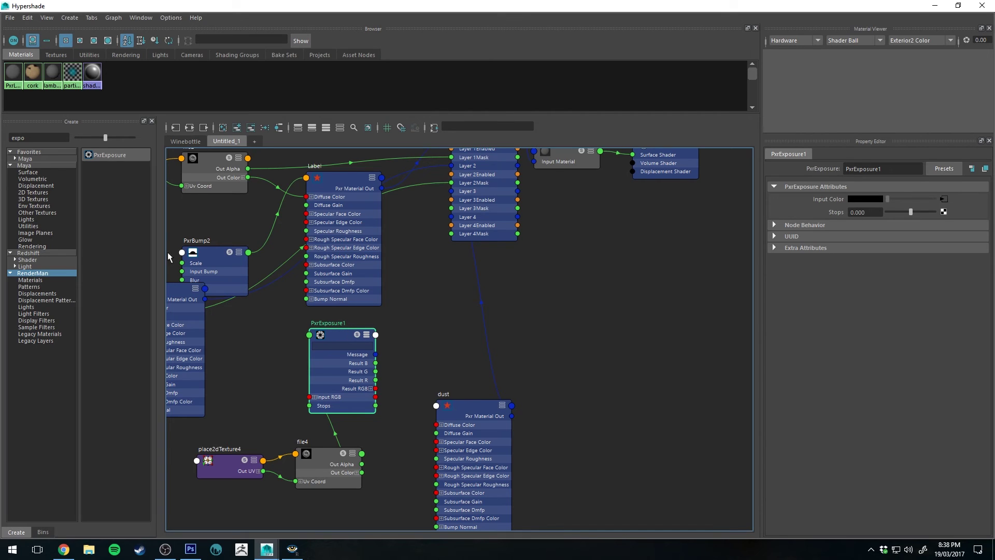
Step: Create a PxrToFloat node beside PxrExposure1 and connect the exposure's Result RGB to its Input
click(31, 137)
text(tofloat)
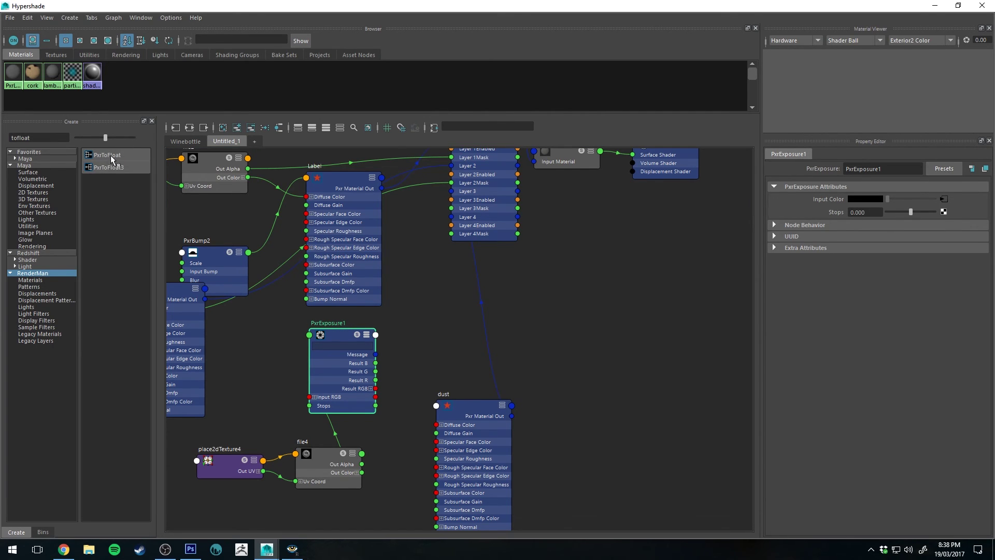
click(109, 154)
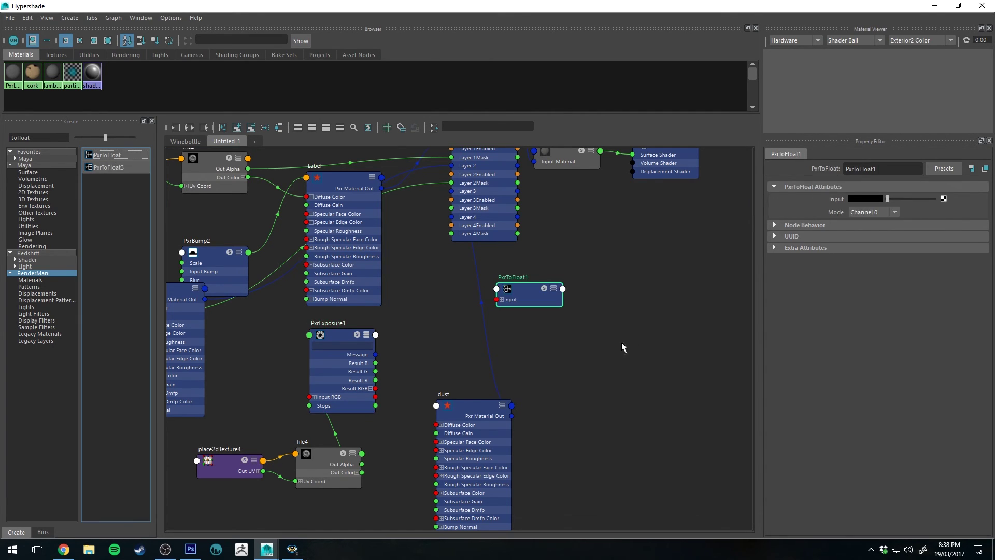
drag(534, 299, 451, 349)
drag(372, 391, 415, 348)
drag(441, 335, 434, 330)
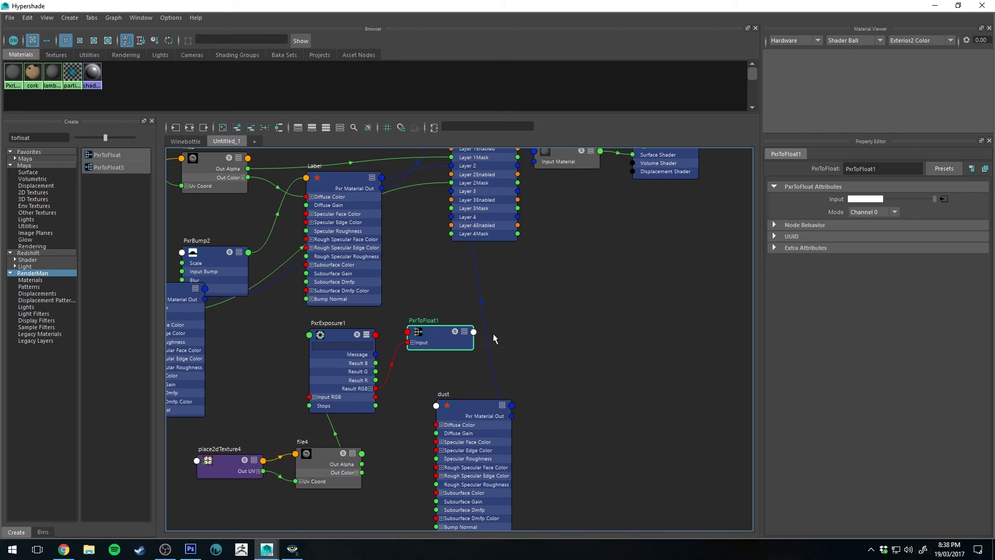
drag(459, 339, 433, 322)
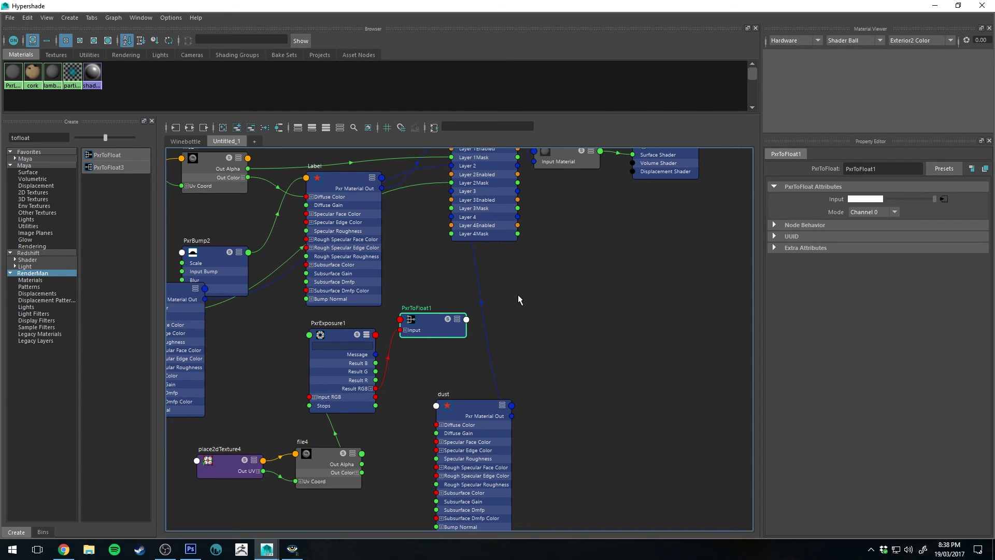
Step: Connect PxrToFloat1's Result F to the layer mixer's Layer 3 Mask and return to the render view
alt+middle_drag(543, 282, 537, 331)
key(3)
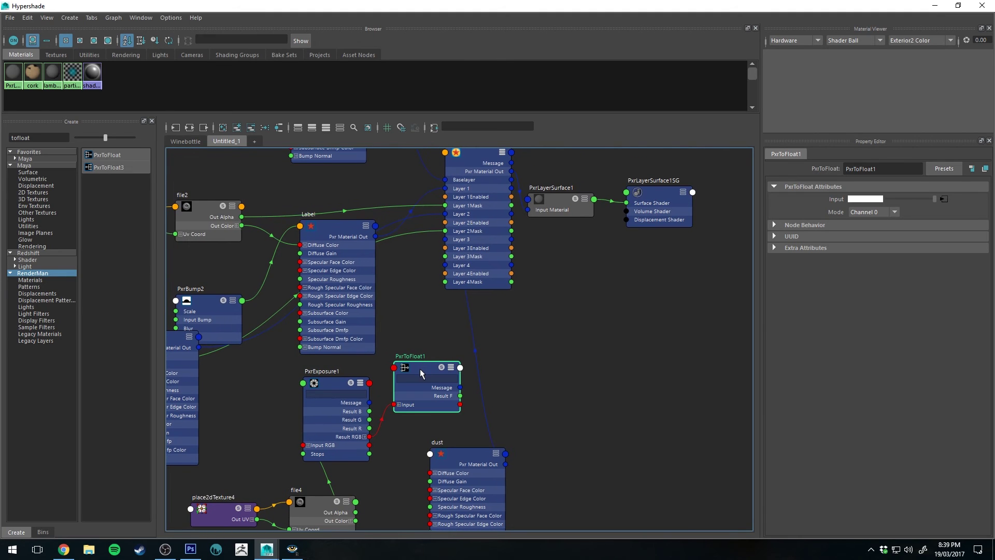
drag(446, 394, 453, 255)
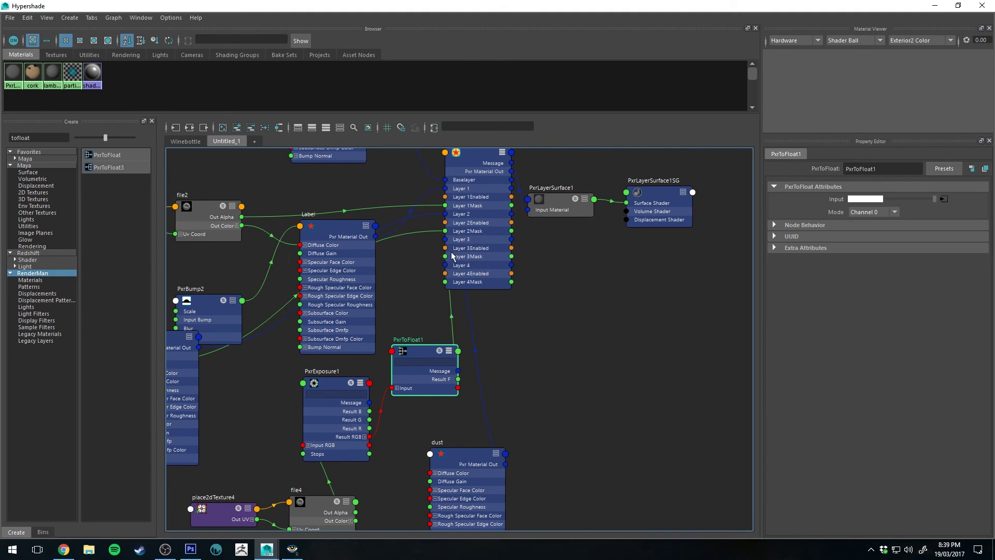
click(935, 5)
Step: Select PxrExposure1 in the Hypershade and shift it slightly away from PxrToFloat1
scroll(710, 207, up, 6)
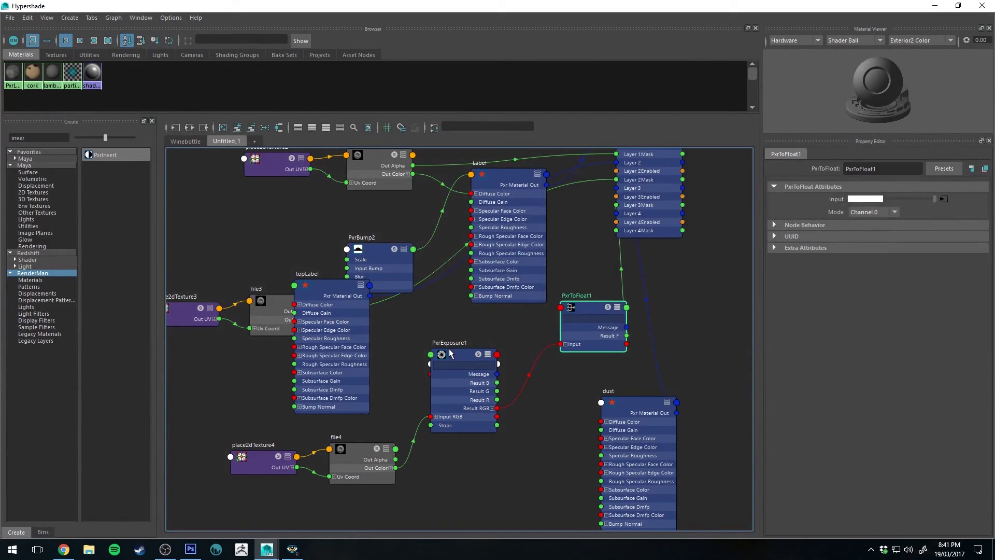
click(467, 359)
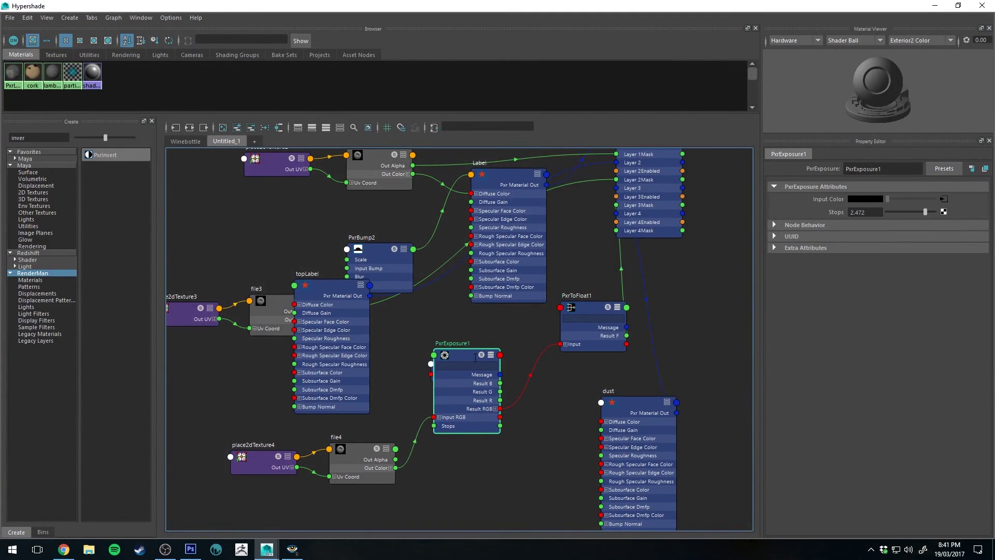
mouse_move(476, 358)
mouse_down()
mouse_move(408, 376)
mouse_move(473, 411)
mouse_move(459, 348)
mouse_up()
click(453, 376)
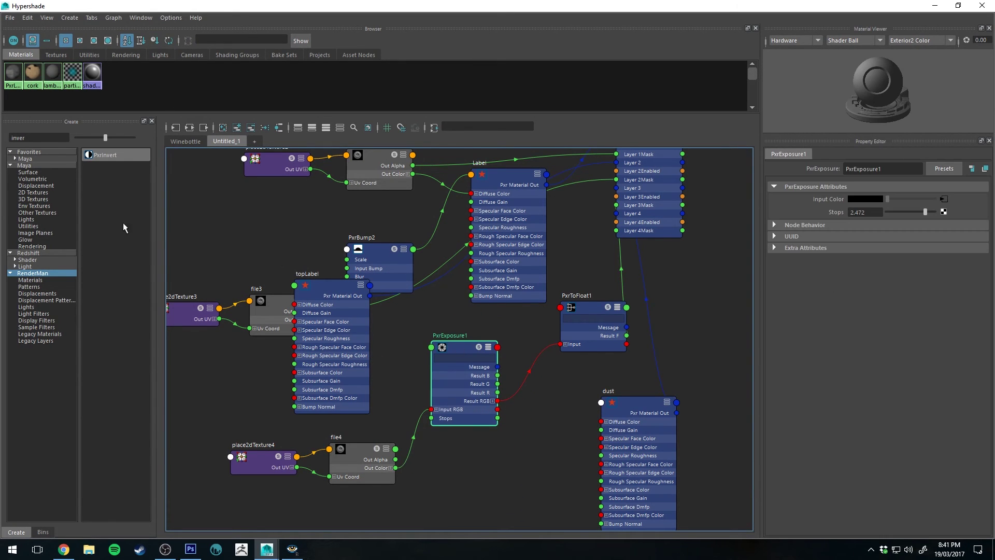
Step: Create a PxrInvert node and place it between PxrExposure1 and PxrToFloat1
double_click(18, 137)
text(inver)
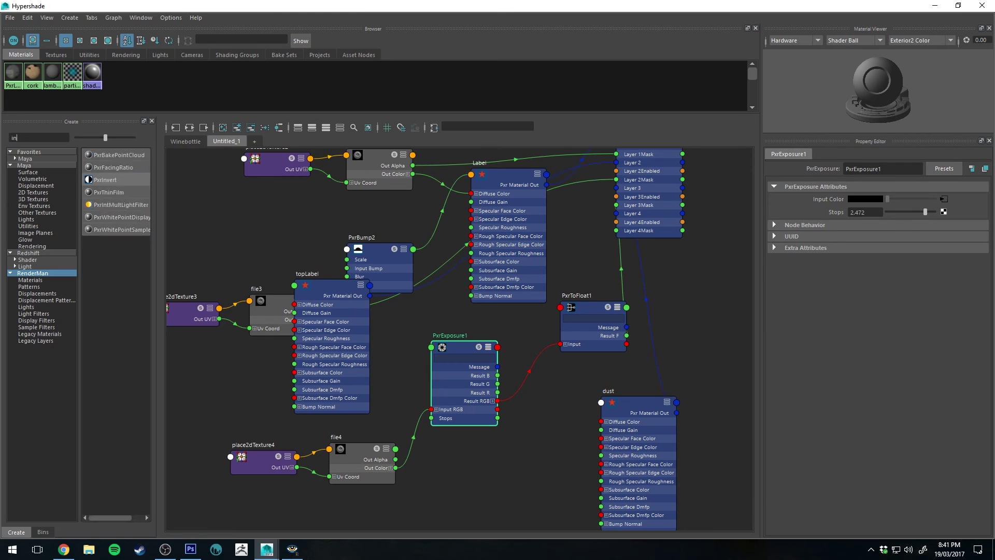
click(127, 155)
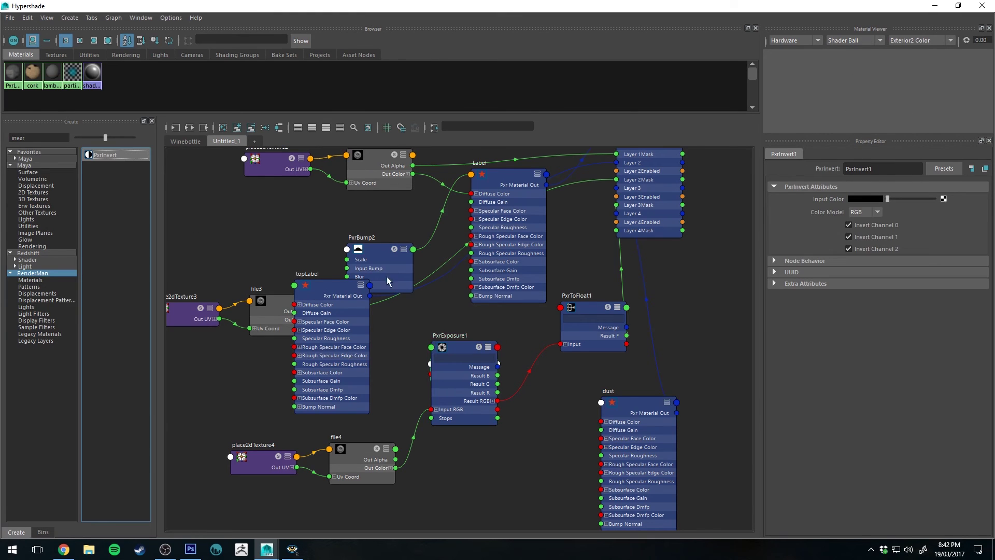
scroll(560, 332, down, 5)
scroll(571, 327, up, 3)
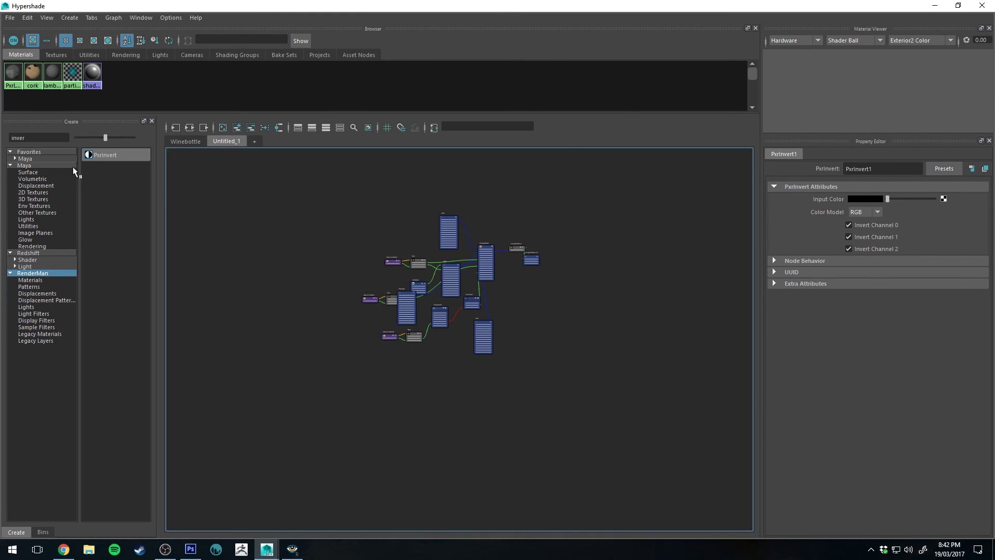
click(91, 155)
scroll(437, 293, up, 3)
scroll(437, 294, up, 5)
scroll(513, 378, down, 2)
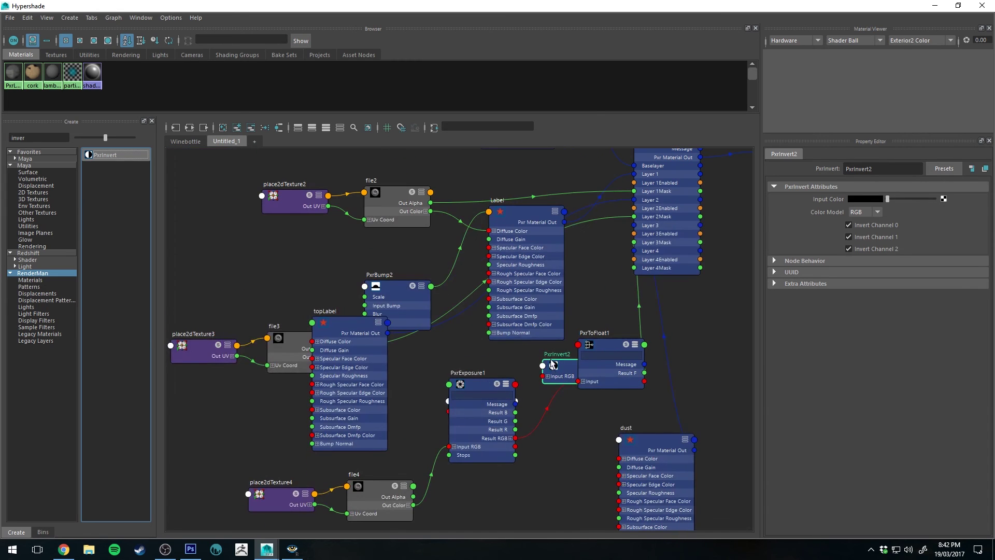
drag(548, 365, 548, 416)
alt+middle_drag(534, 373, 518, 340)
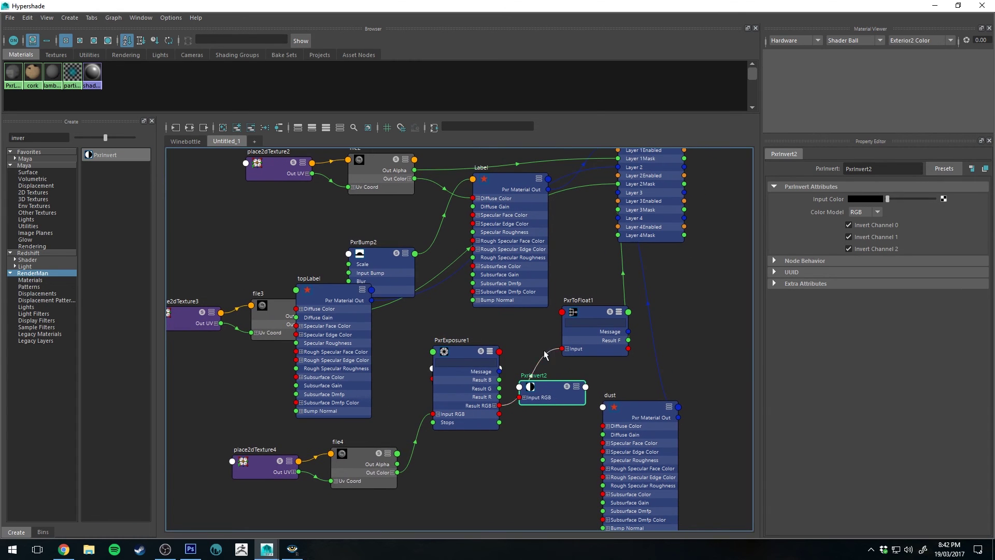
Step: Move PxrExposure1 aside and delete the spare PxrInvert1 node overlapping it
drag(467, 352, 439, 343)
click(483, 367)
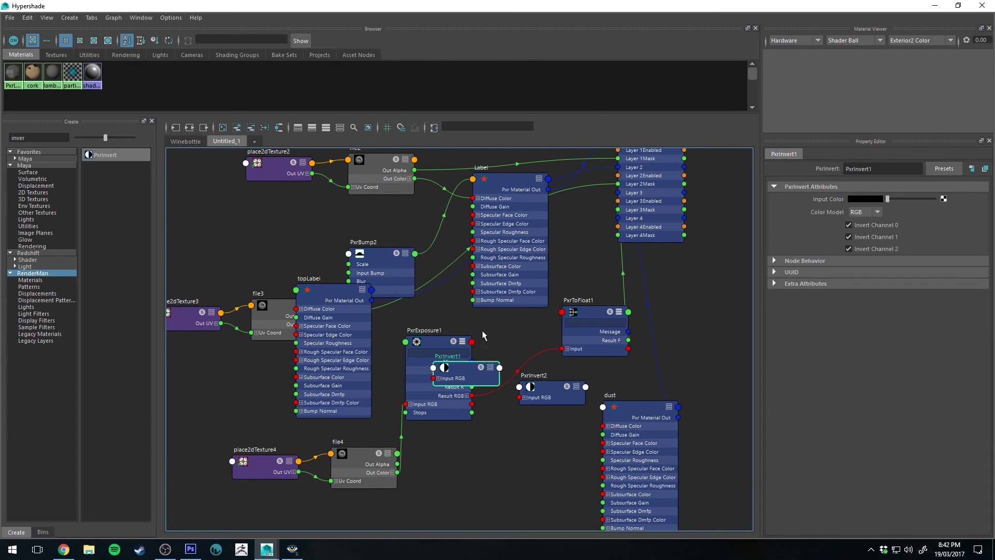
key(Delete)
Step: Route PxrExposure1's Result RGB through PxrInvert2 into PxrToFloat1's Input, tidy the nodes, and return to the render view
mouse_move(553, 351)
mouse_down()
mouse_move(520, 397)
mouse_move(529, 386)
mouse_move(524, 408)
mouse_move(563, 348)
mouse_up()
click(529, 386)
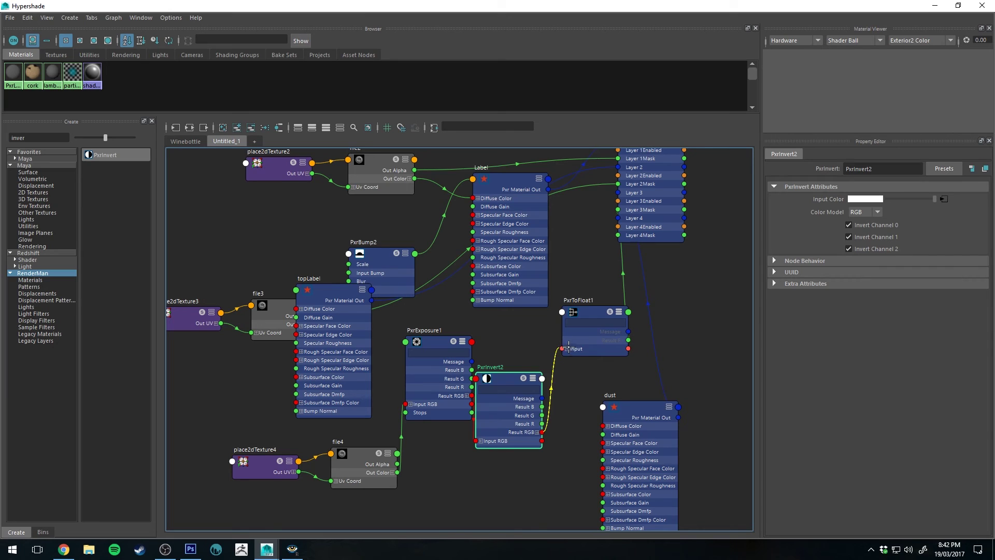
drag(484, 378, 508, 369)
alt+middle_drag(622, 305, 603, 351)
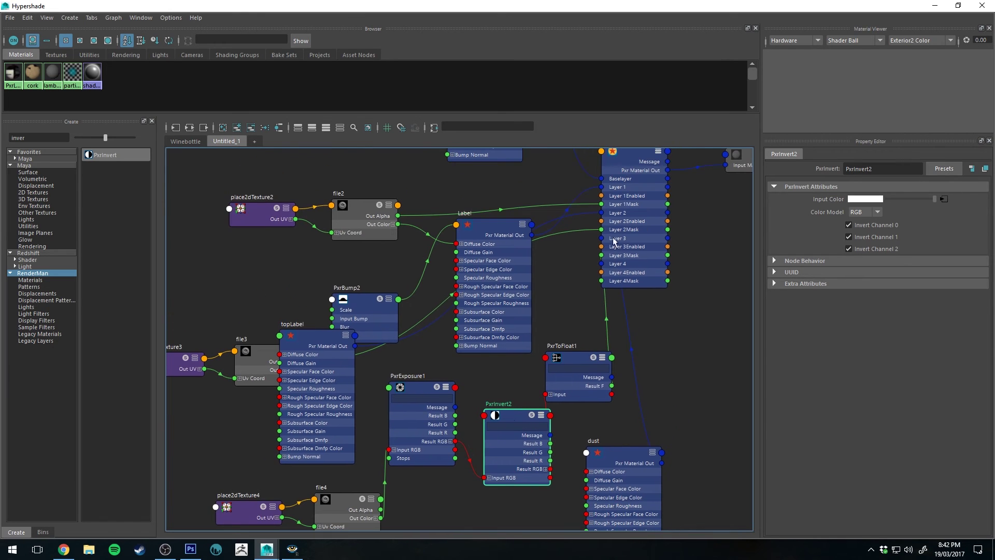
drag(421, 390, 433, 424)
click(935, 6)
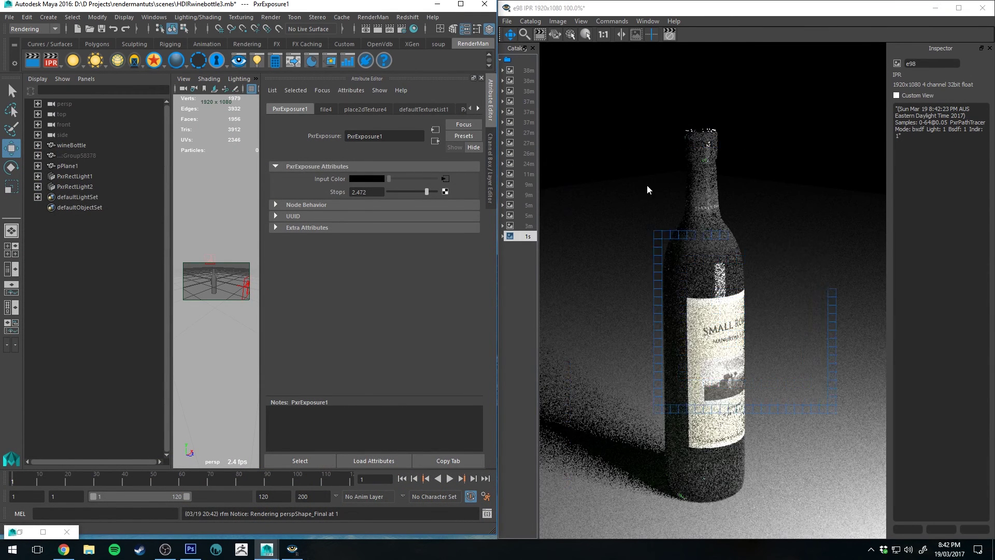
Step: Compare the e92 and e98 renders and try PxrExposure1 Stops values of 0, -0.764, 2.022 and 4
click(528, 225)
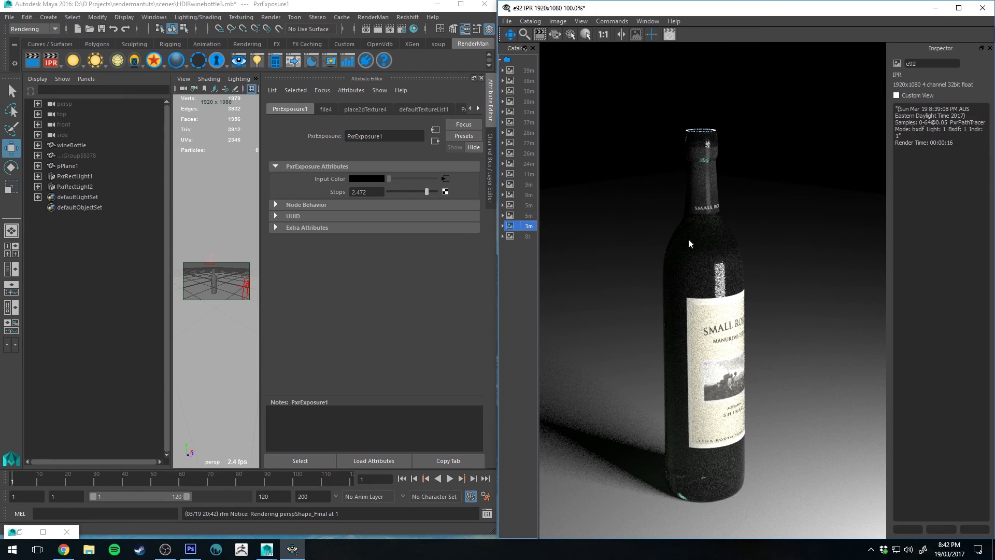
click(528, 236)
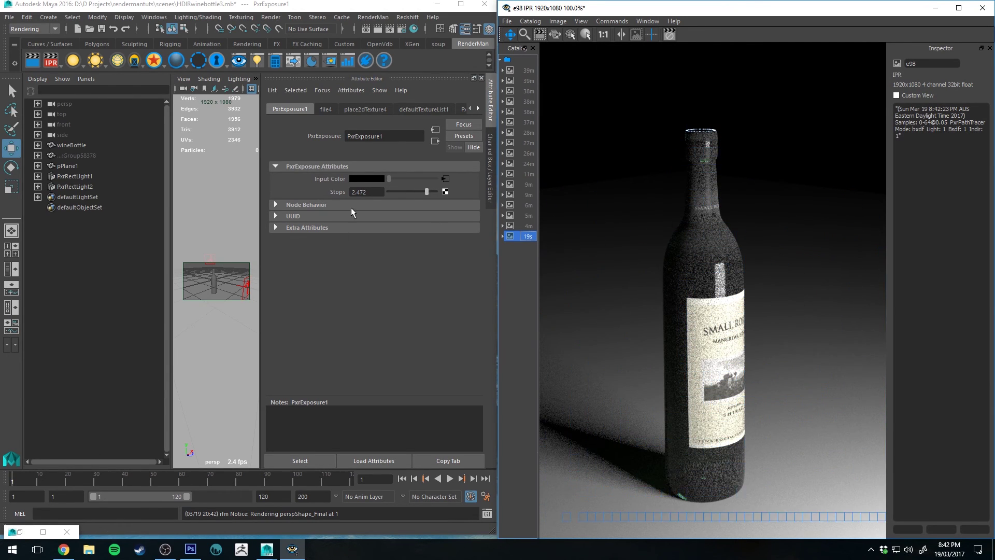
click(262, 176)
text(0)
key(Return)
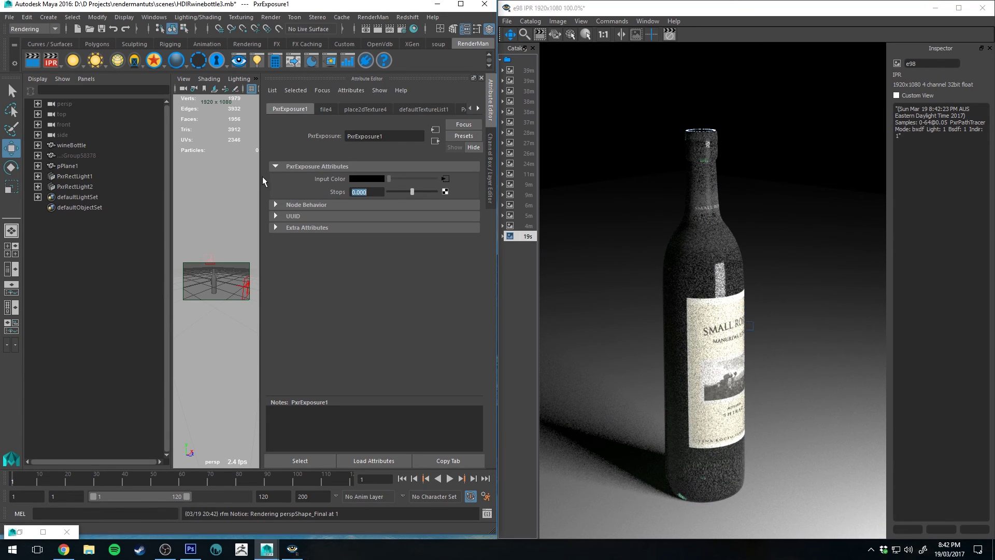
click(407, 192)
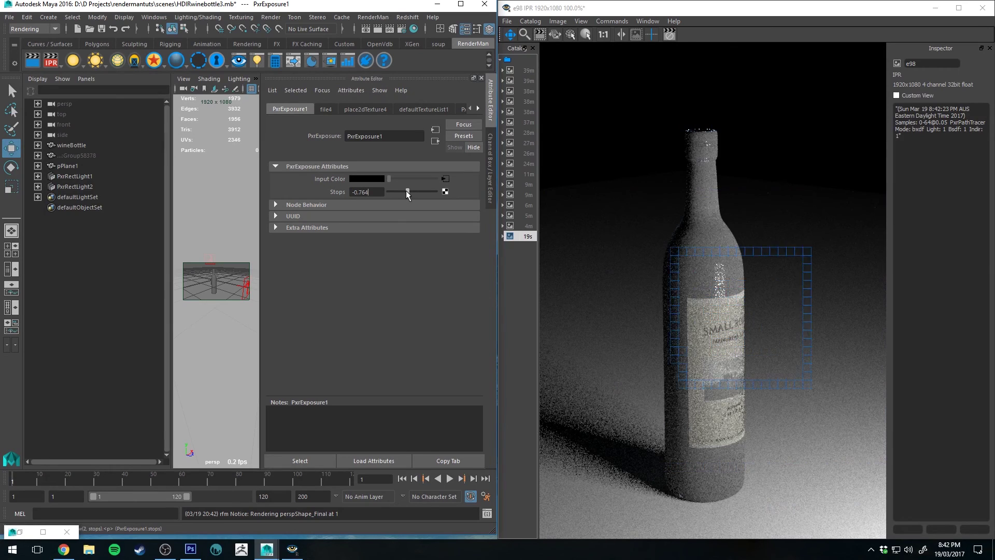
mouse_move(406, 192)
mouse_down()
mouse_move(391, 191)
mouse_move(422, 191)
mouse_up()
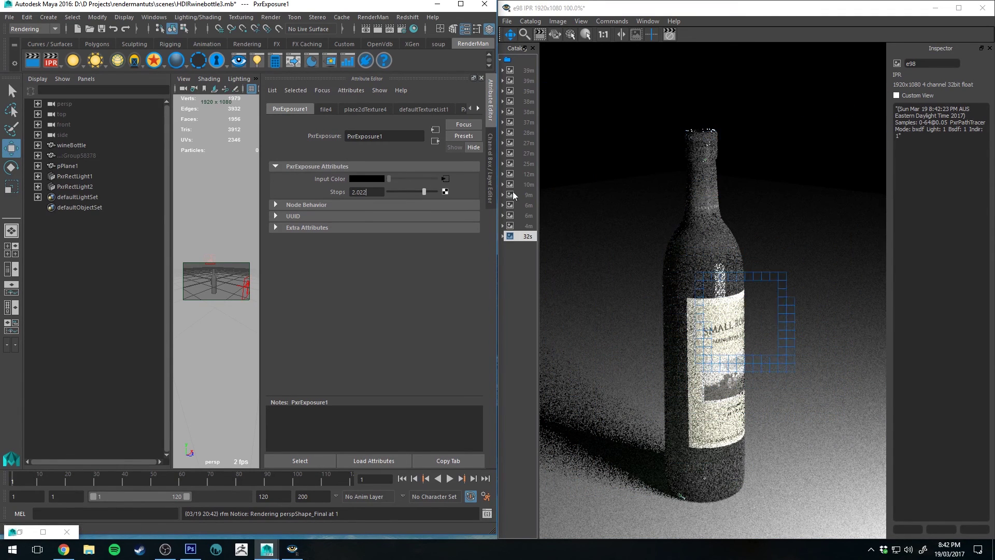
click(437, 192)
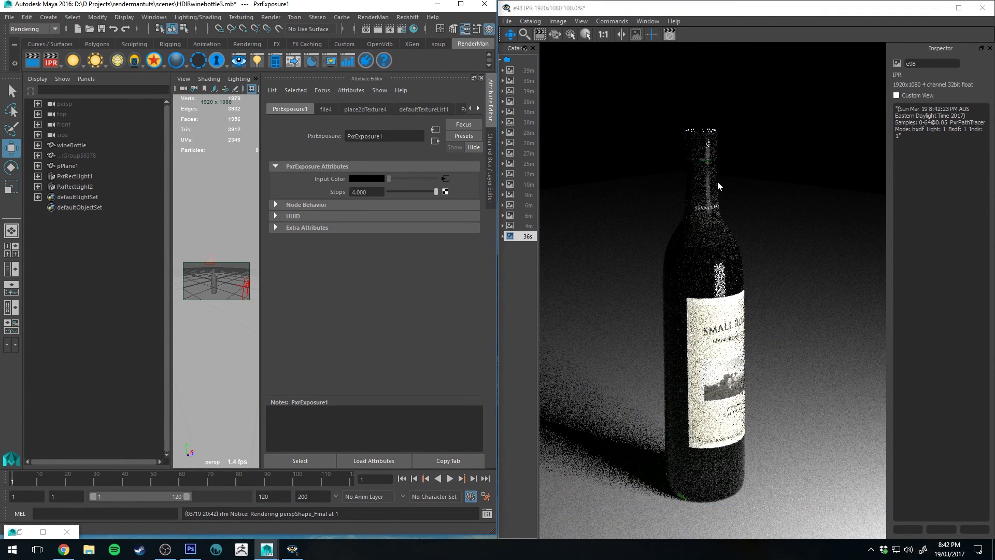
Step: Set PxrExposure1's Stops value to 2.8
click(357, 192)
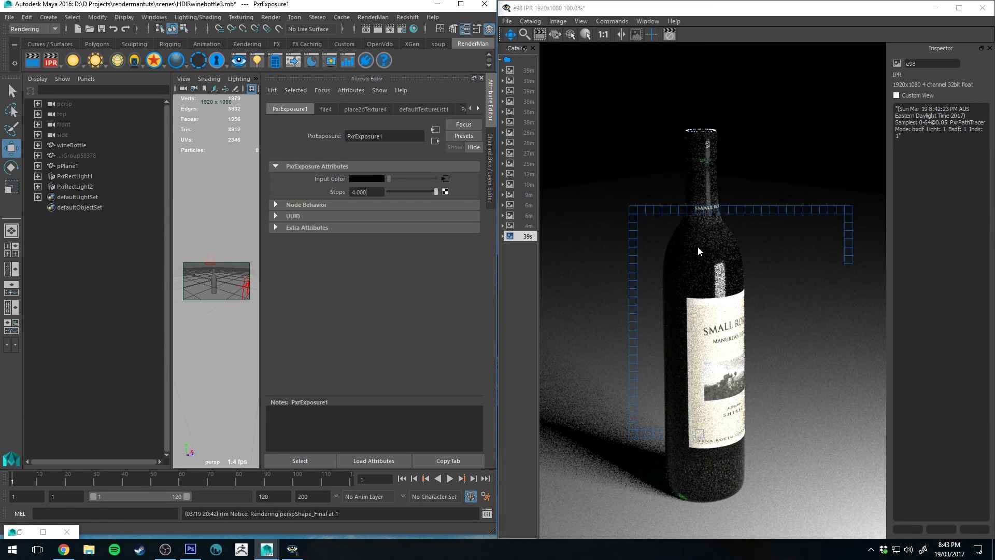
key(Return)
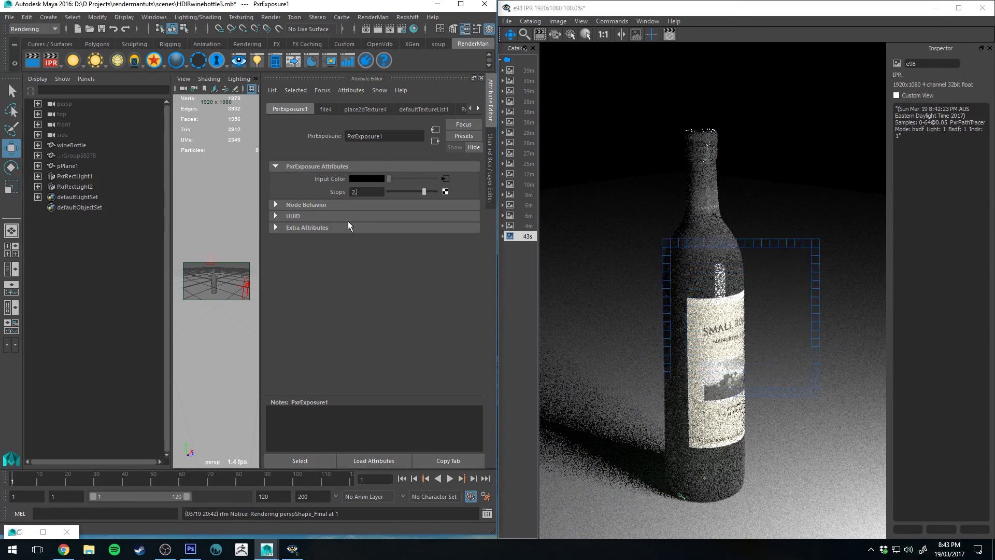
text(2.8)
key(Return)
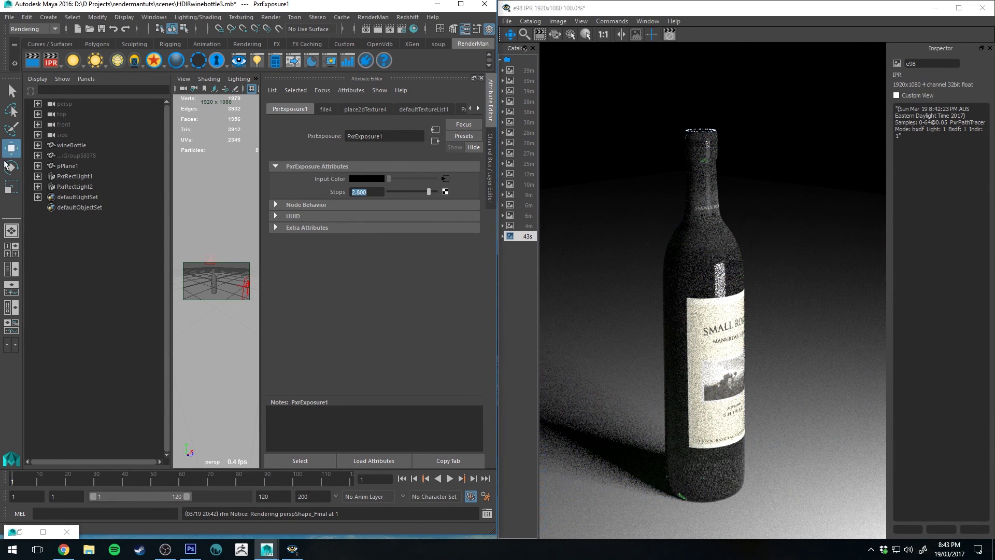
Step: Switch to the layout with the Outliner beside the perspective view and unhide the wine cork group
click(11, 230)
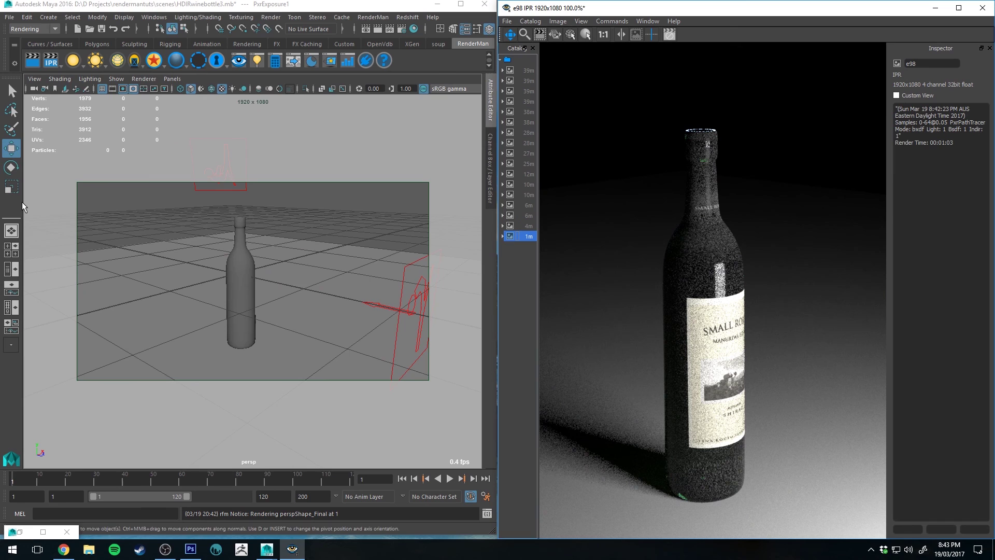
click(11, 270)
click(68, 156)
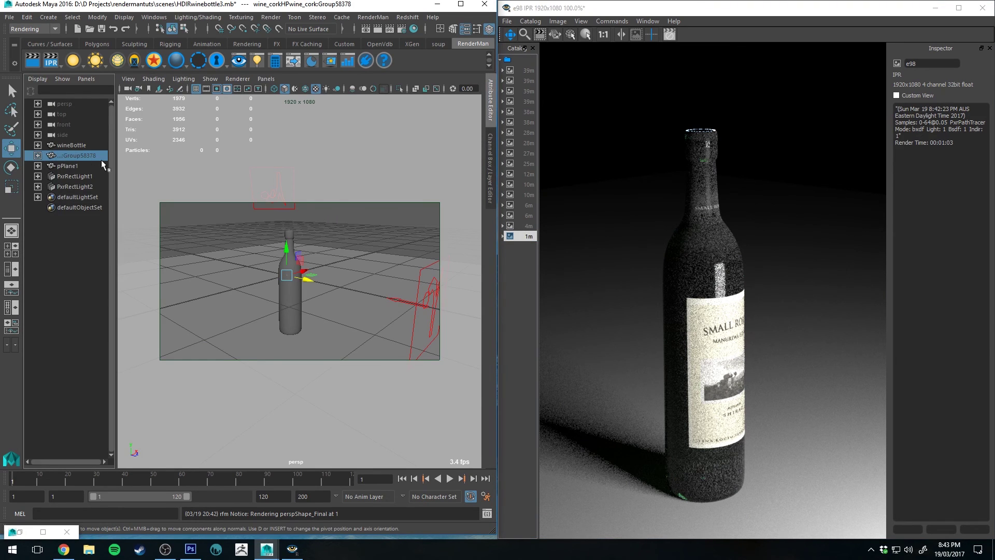
key(shift+h)
Step: Select the rectangular light PxrRectLight2 in the perspective view
click(301, 227)
alt+drag(302, 227, 675, 238)
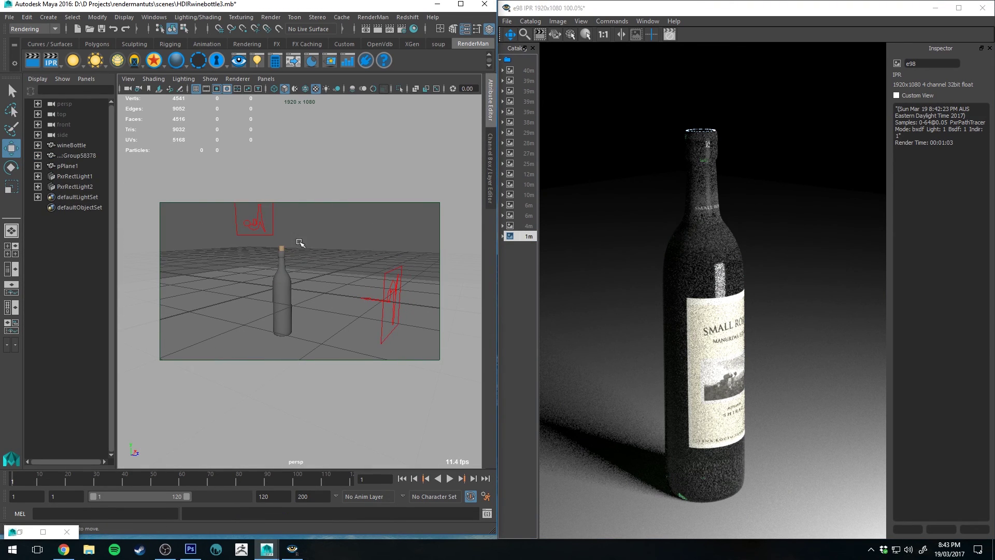
alt+drag(299, 242, 335, 257)
click(273, 237)
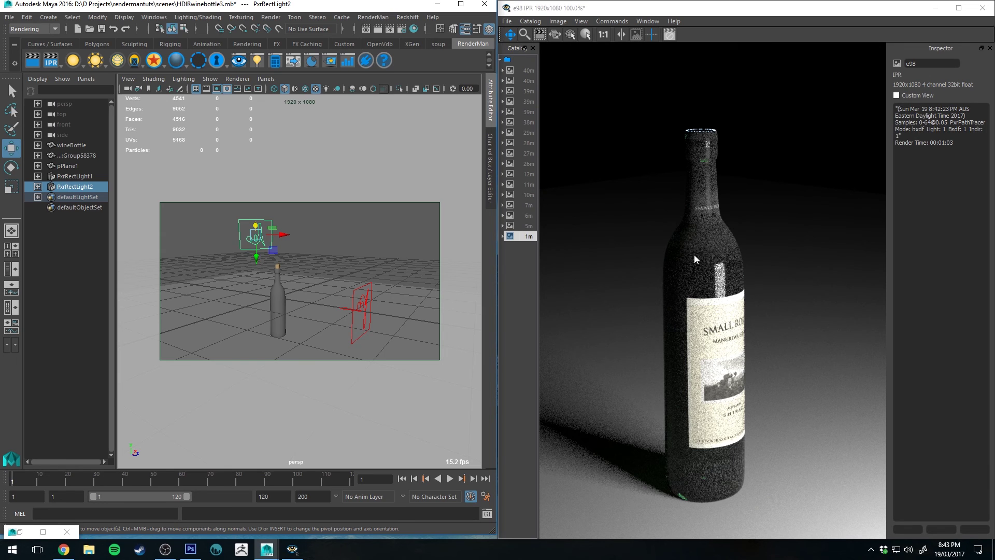
Step: Check in object-centric light linking which lights illuminate wineBottle, pPlane1 and the wine cork group, and close the editor
click(123, 17)
mouse_move(154, 17)
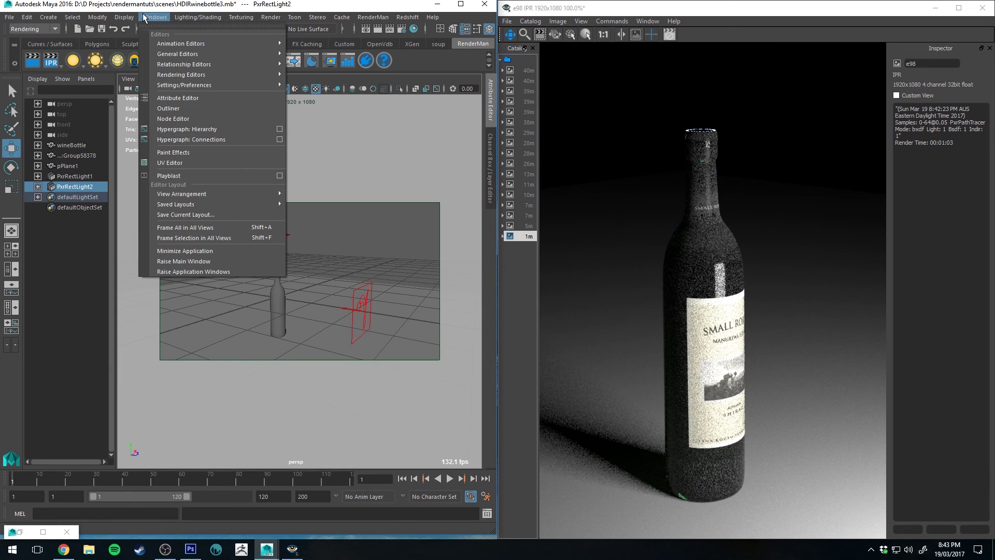
mouse_move(184, 64)
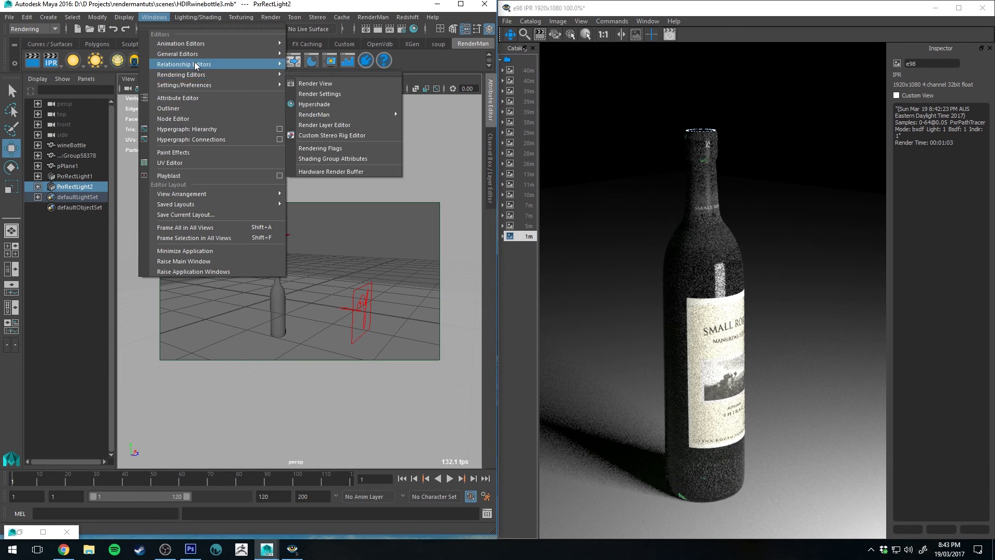
mouse_move(347, 146)
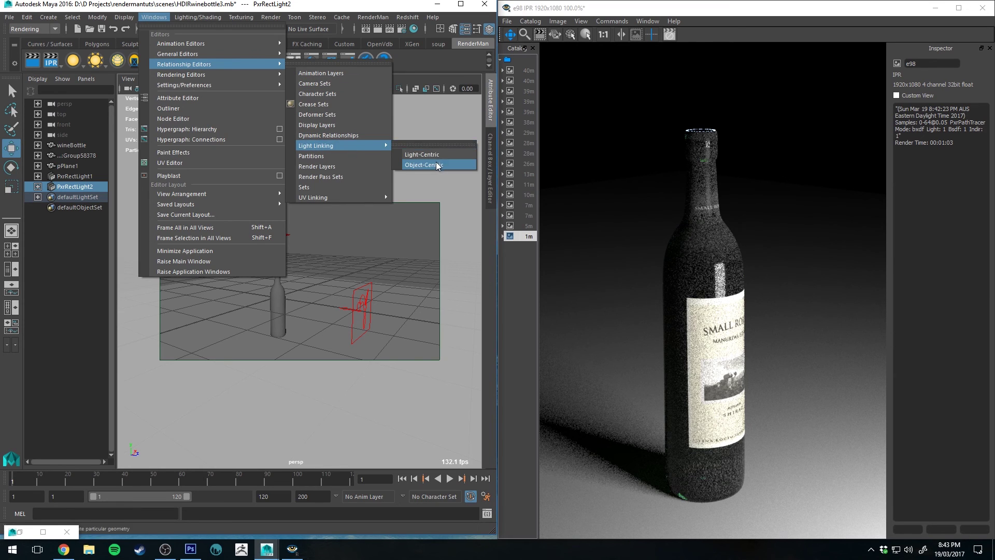
click(420, 157)
click(281, 195)
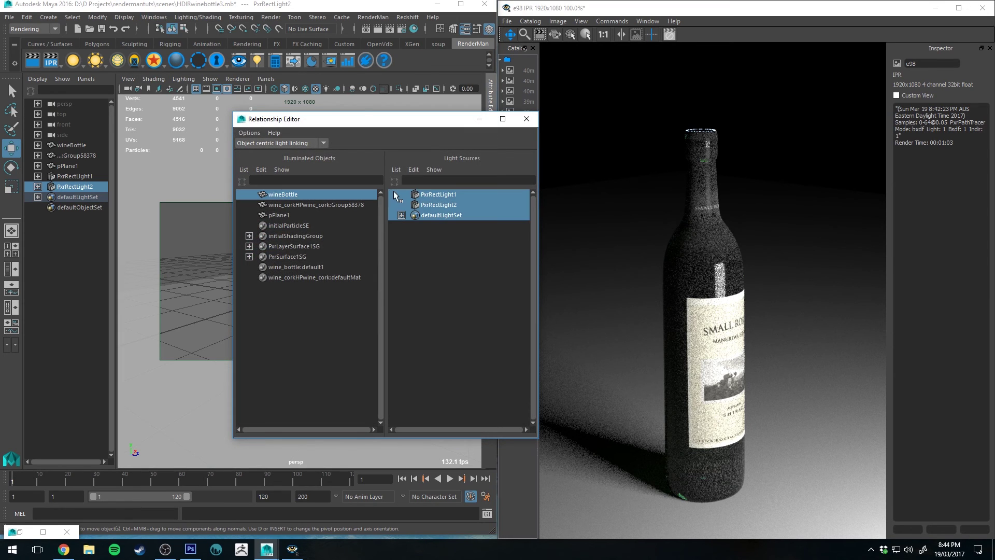
click(297, 214)
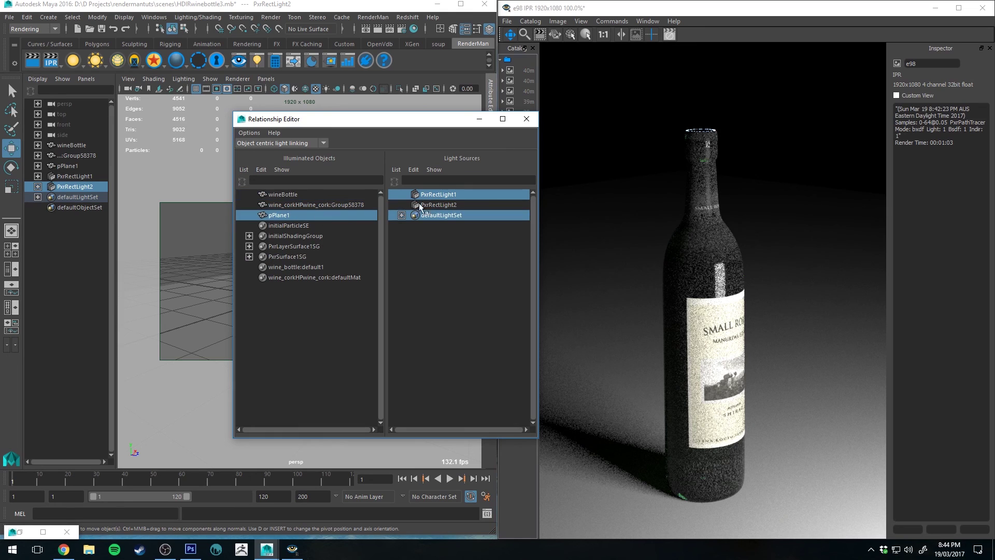
click(347, 205)
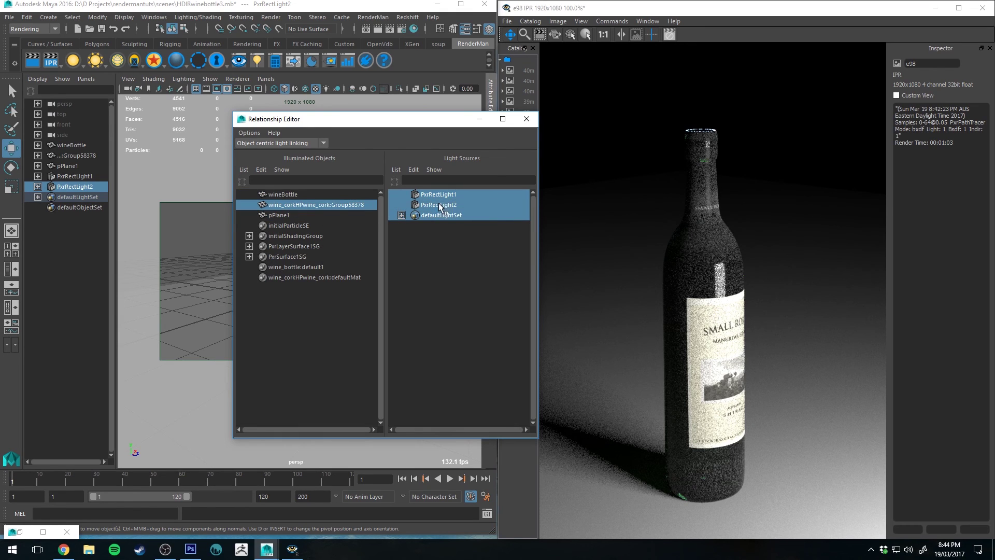
click(531, 121)
Step: Reframe the camera on the corked bottle from a lower angle and start a new IPR render
alt+drag(340, 248, 290, 259)
alt+right_drag(290, 259, 367, 262)
alt+middle_drag(367, 263, 404, 264)
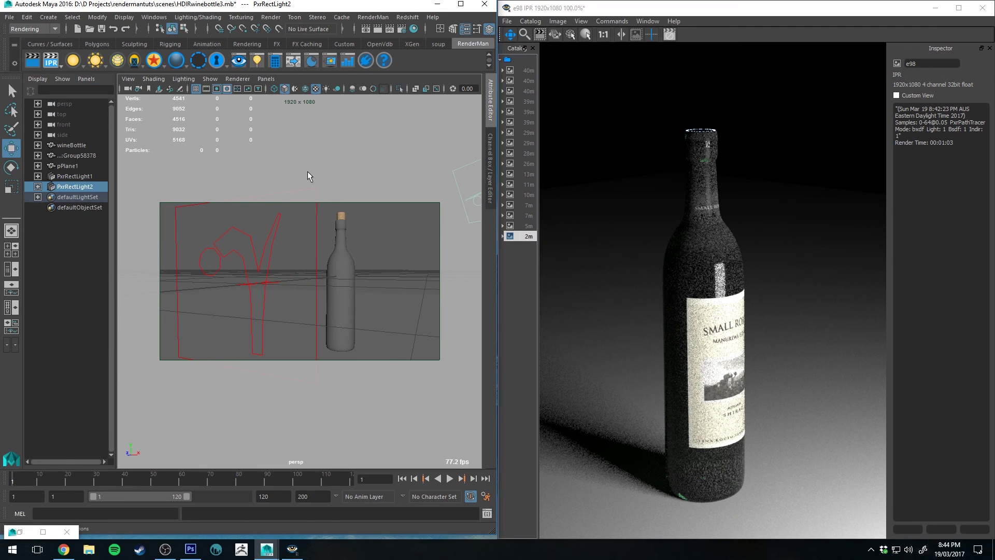
click(51, 61)
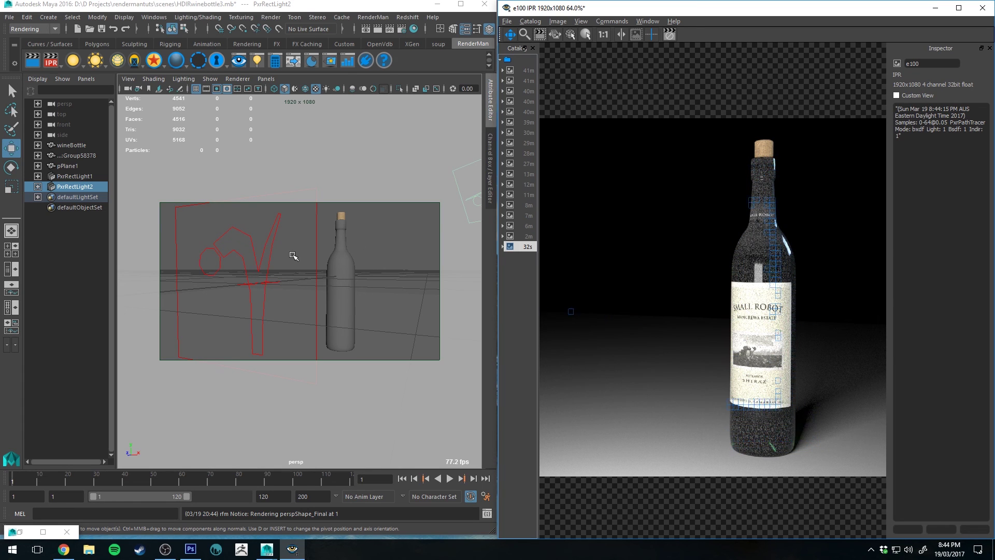
alt+drag(260, 251, 285, 256)
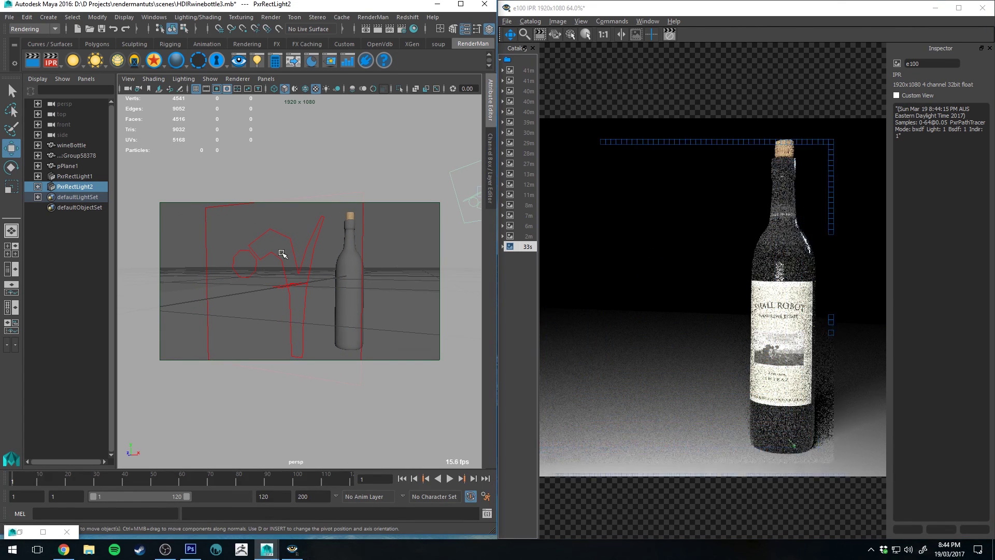